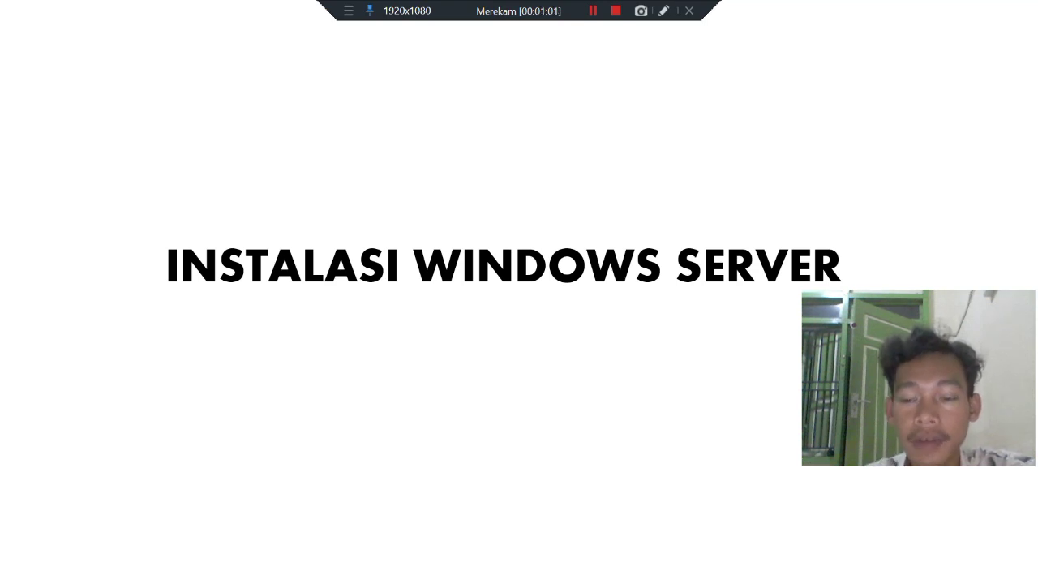
Leave the title slide and create the 50.00 GB dynamically allocated SERVER2012R2 VHD disk.
{"action": "left_click", "coordinate": [608, 278]}
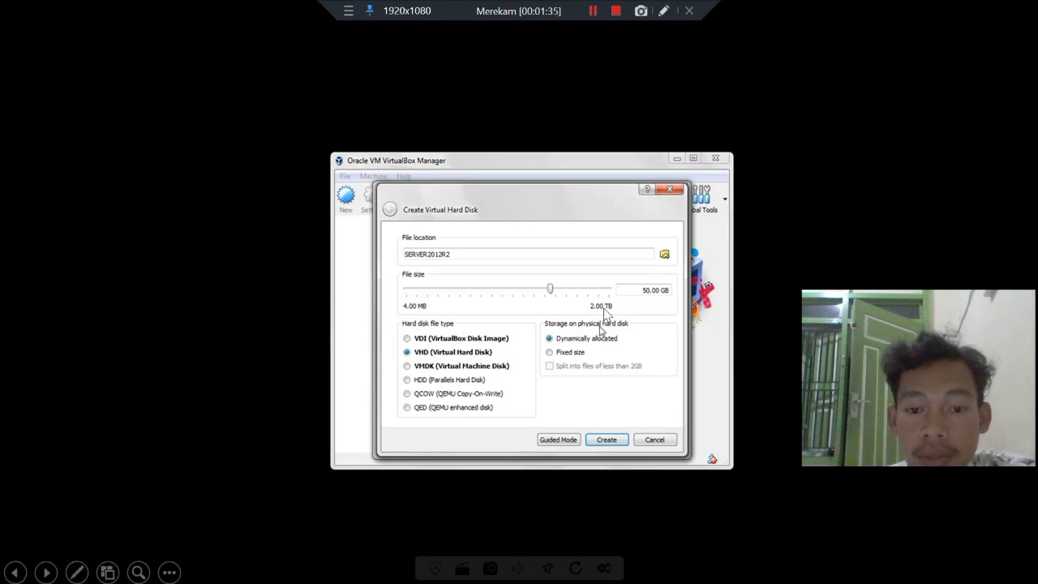
{"action": "left_click", "coordinate": [605, 440]}
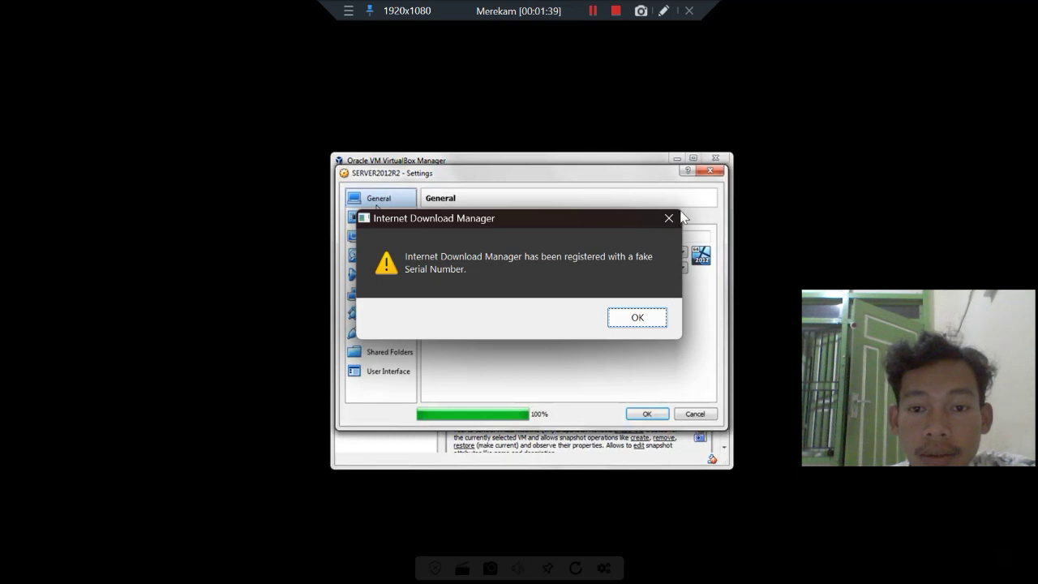
Dismiss the download manager warning and attach Network Adapter 2 as a Bridged Adapter.
{"action": "left_click", "coordinate": [670, 217]}
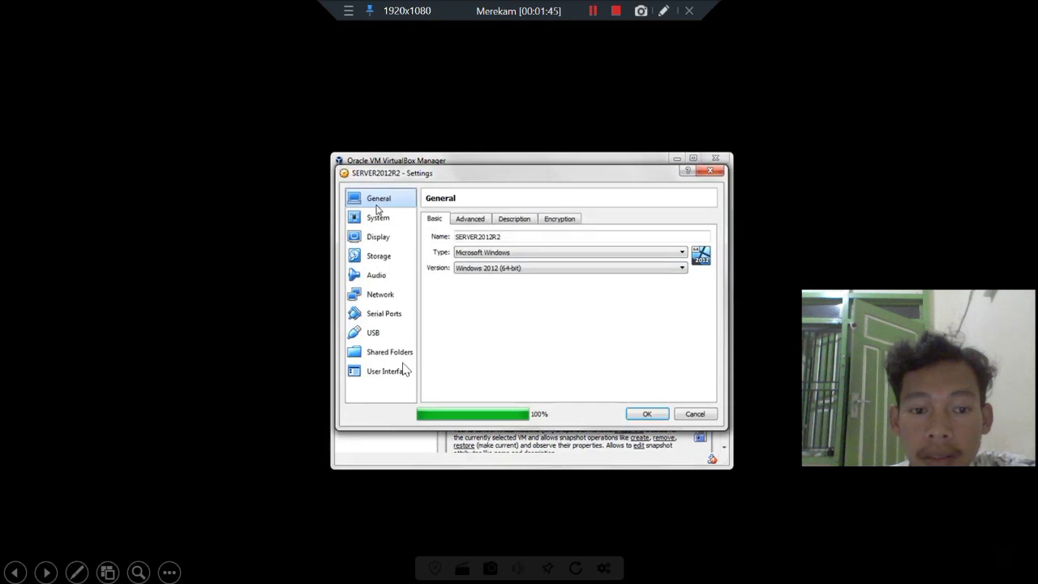
{"action": "left_click", "coordinate": [385, 297]}
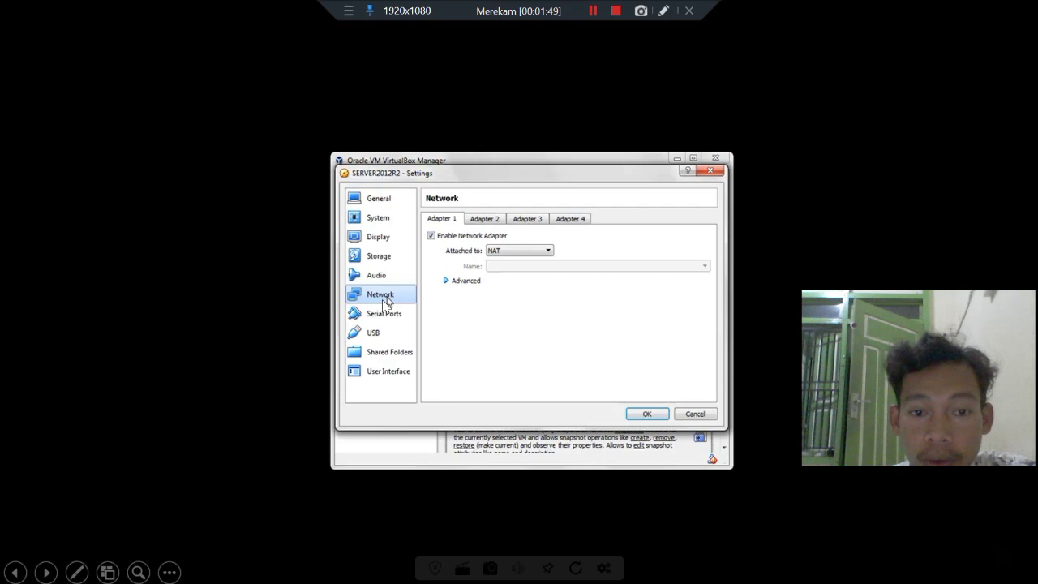
{"action": "left_click", "coordinate": [485, 219]}
{"action": "left_click", "coordinate": [503, 251]}
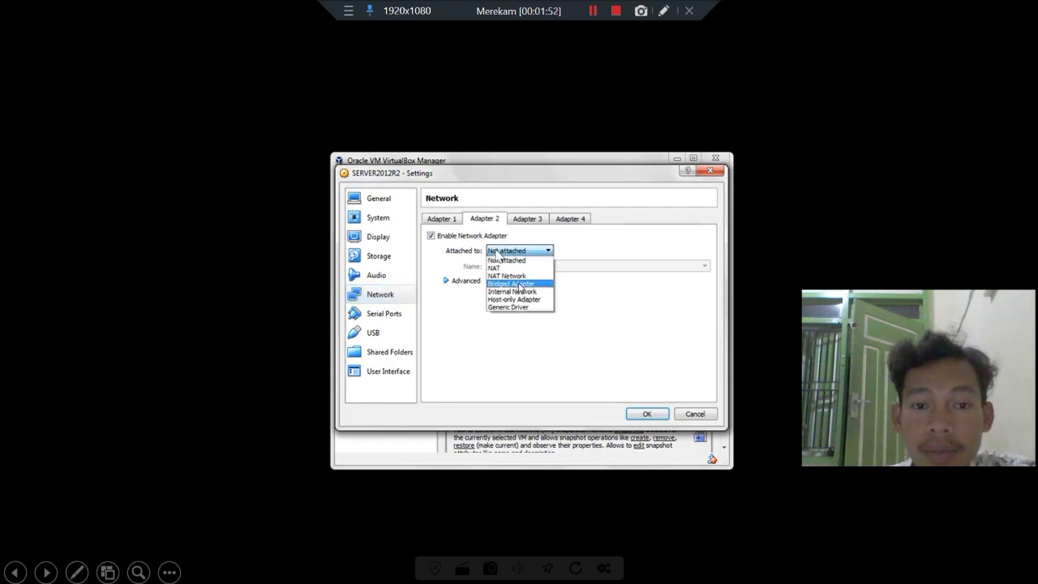
{"action": "left_click", "coordinate": [514, 284]}
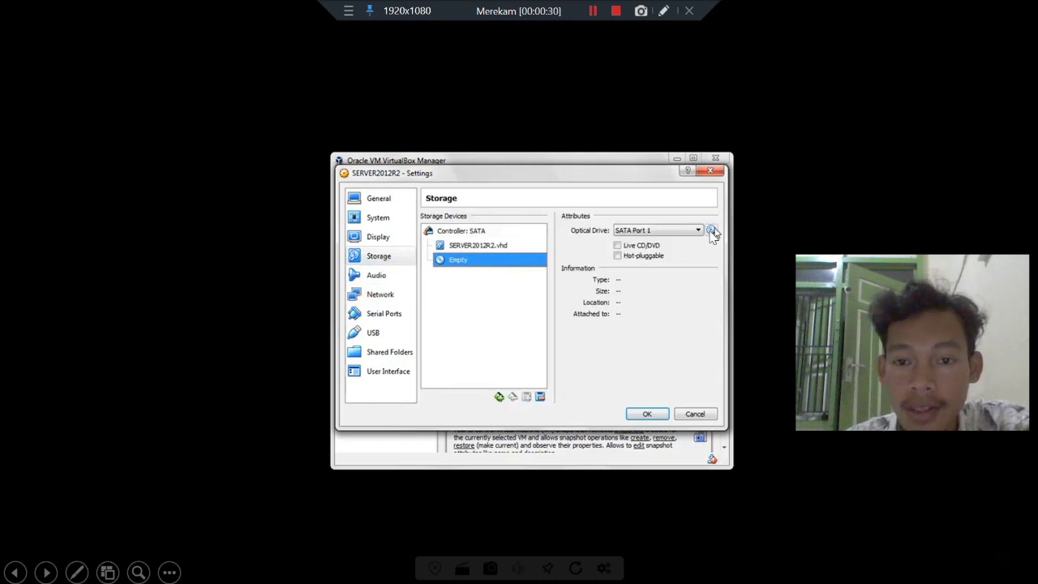
Load the 4.23 GB Windows Server ISO into the optical drive and save the VM settings.
{"action": "left_click", "coordinate": [712, 232]}
{"action": "left_click", "coordinate": [770, 264]}
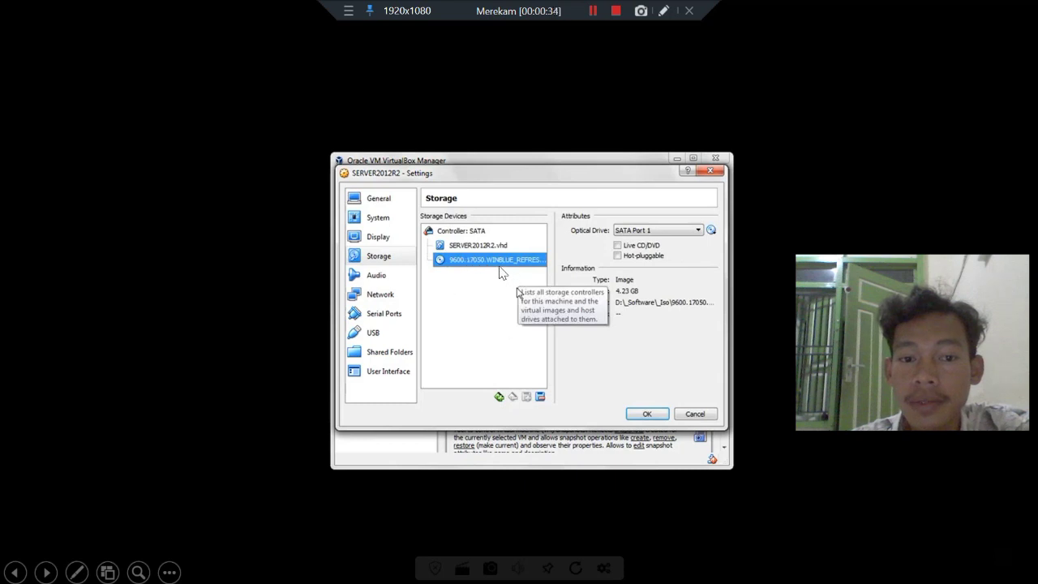
{"action": "left_click", "coordinate": [647, 415]}
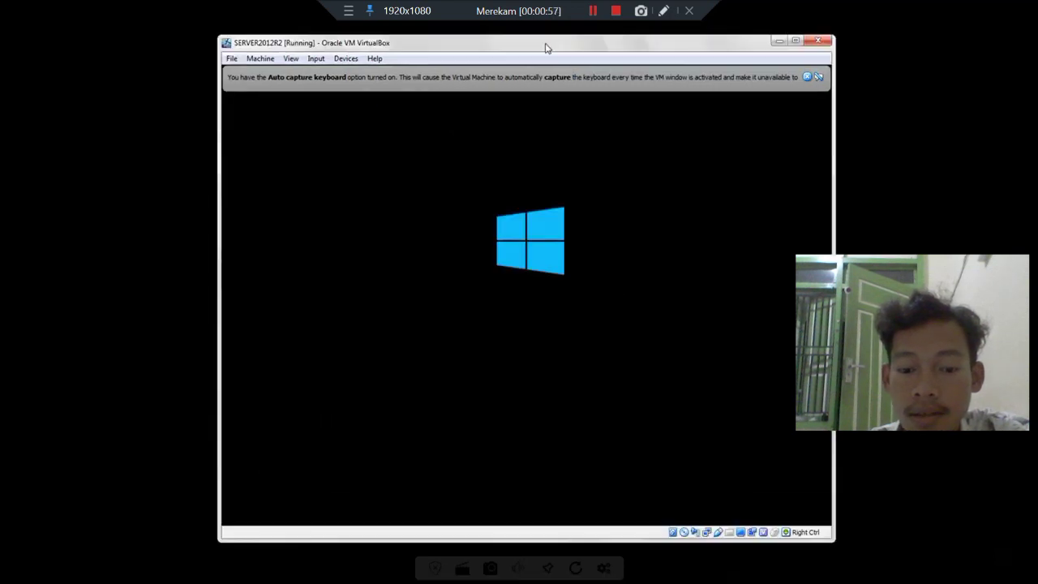
Dismiss the capture notice, keep English (United States) settings, and begin the Windows Server installation.
{"action": "left_click", "coordinate": [808, 78]}
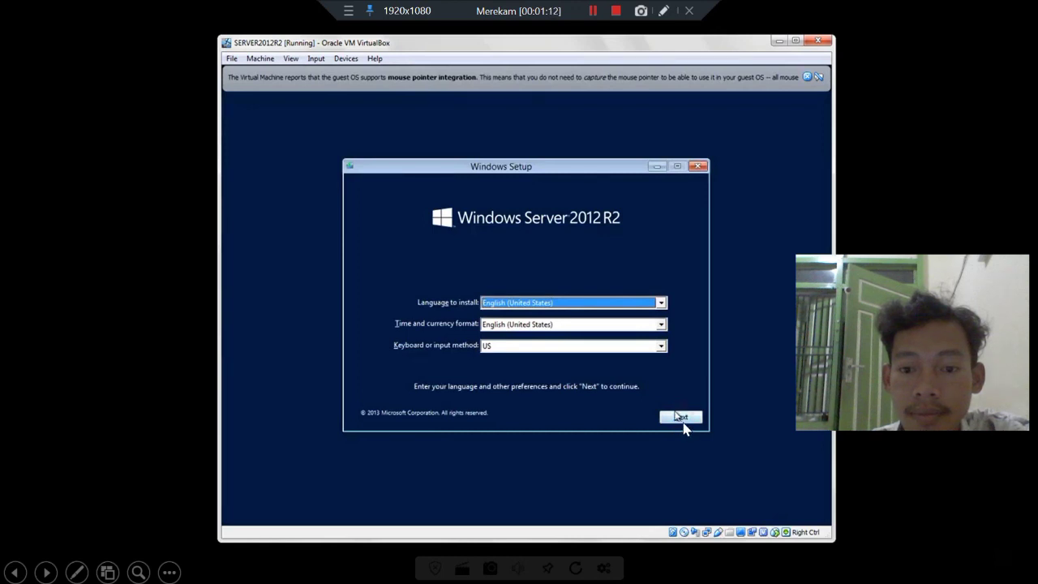
{"action": "left_click", "coordinate": [681, 418]}
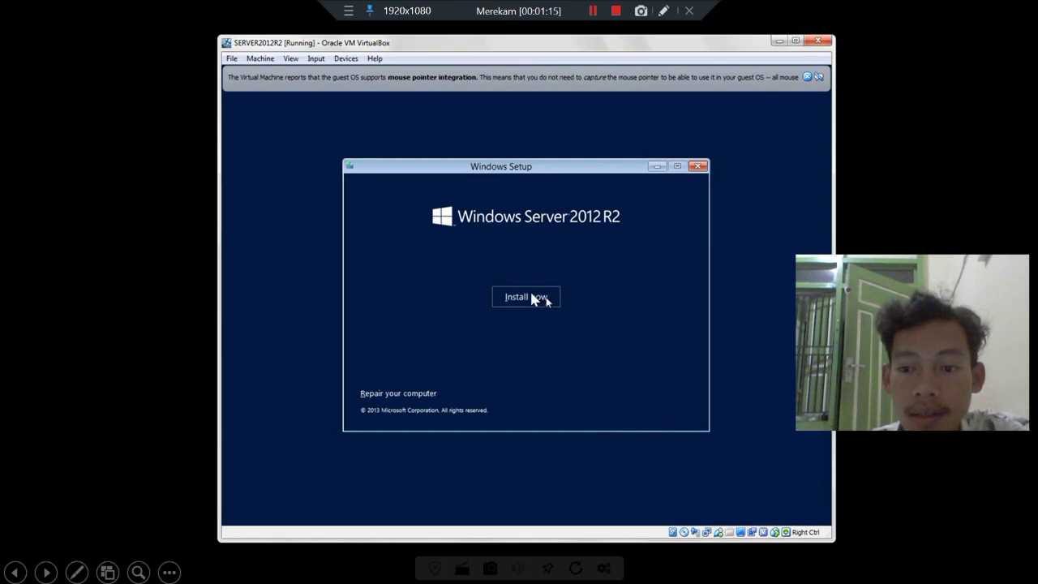
{"action": "left_click", "coordinate": [533, 297]}
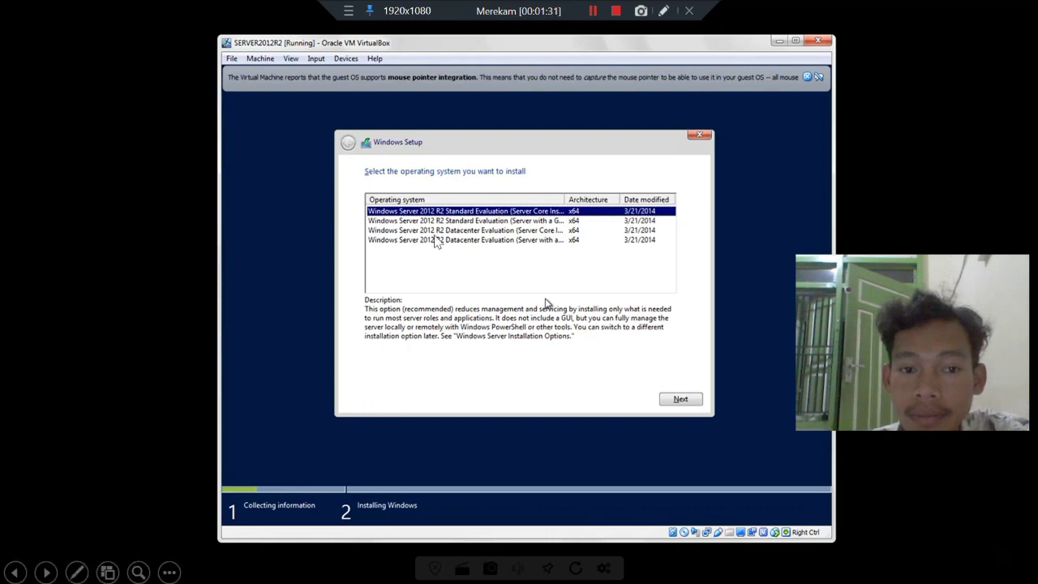
Choose Standard Evaluation (Server with a GUI), accept the license, and select Custom: Install Windows only.
{"action": "left_click", "coordinate": [412, 222]}
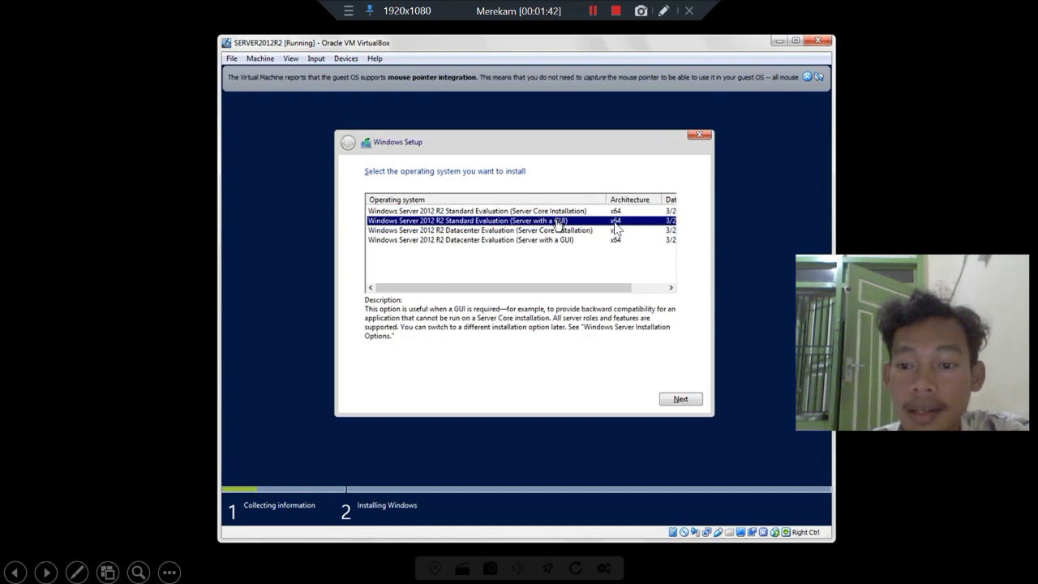
{"action": "left_click", "coordinate": [681, 392]}
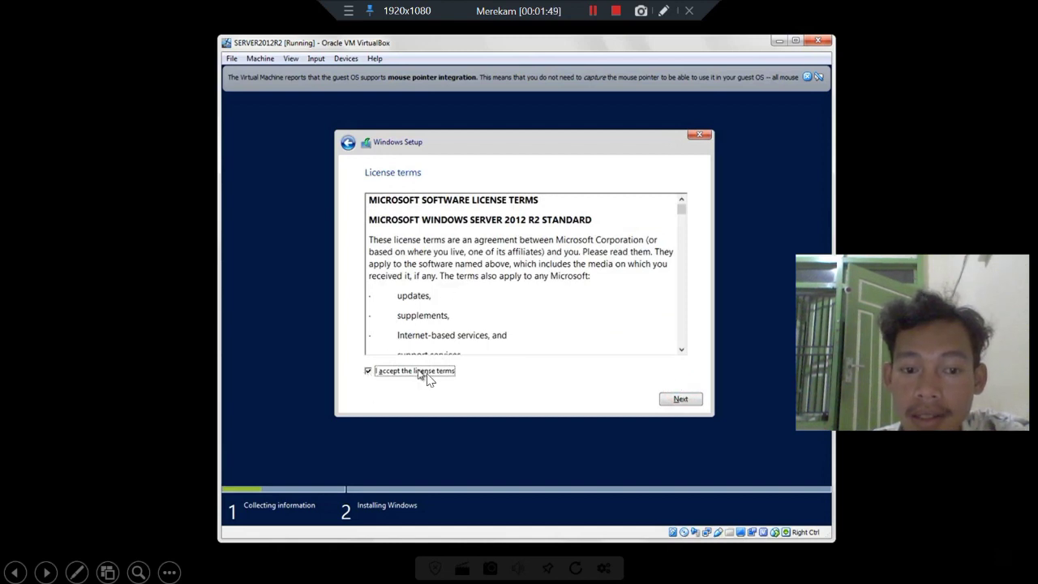
{"action": "left_click", "coordinate": [688, 401]}
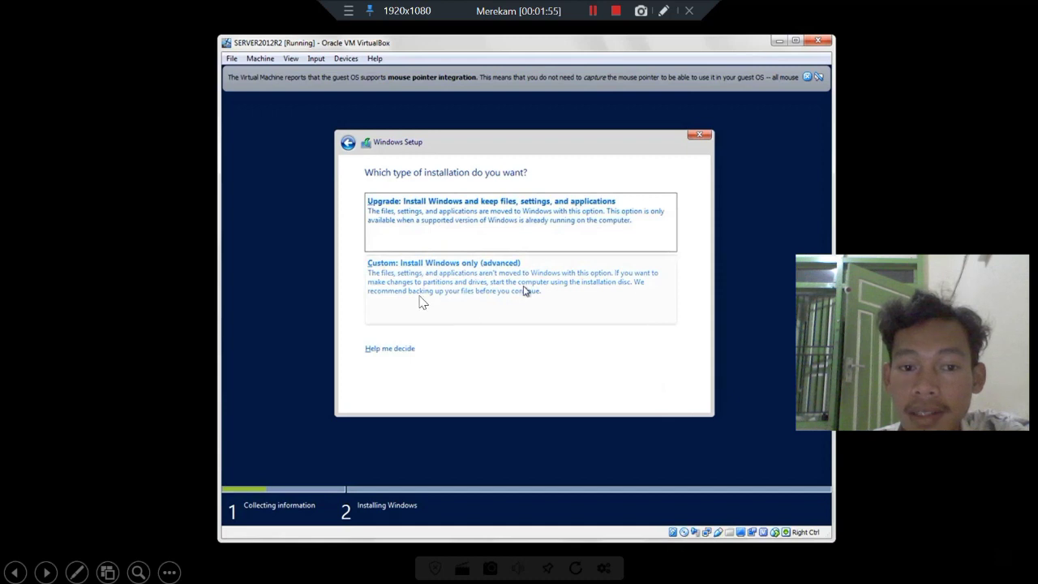
{"action": "left_click", "coordinate": [557, 302]}
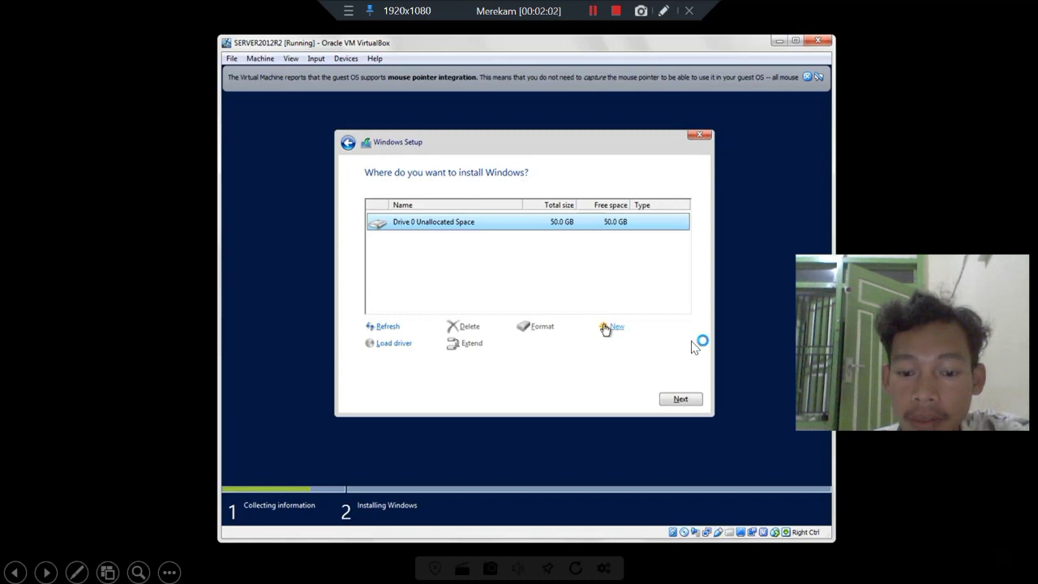
Create a 51200 MB partition, allow the extra system partitions, and install Windows on Partition 2.
{"action": "left_click", "coordinate": [605, 333]}
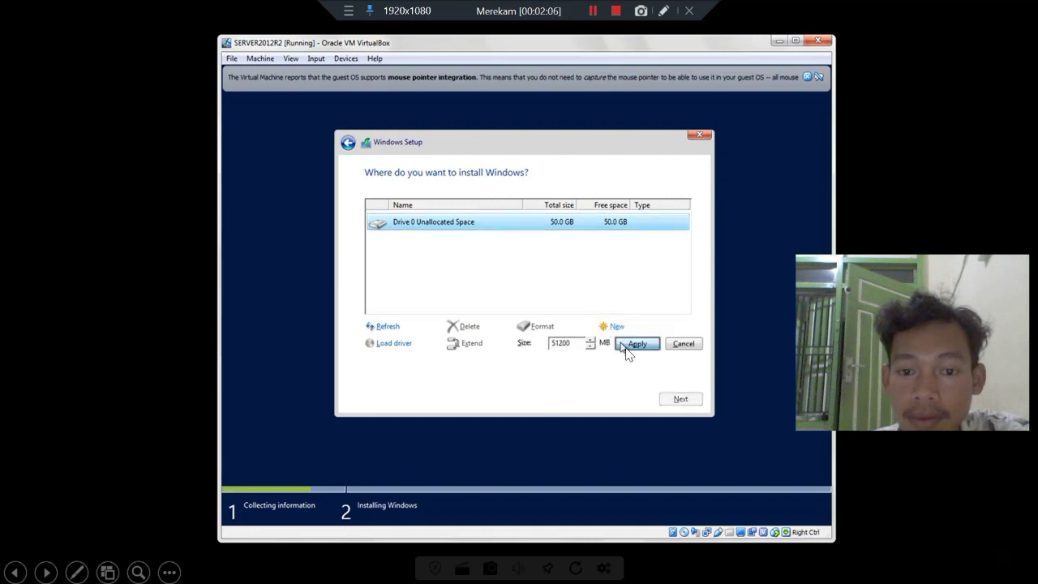
{"action": "left_click", "coordinate": [636, 344]}
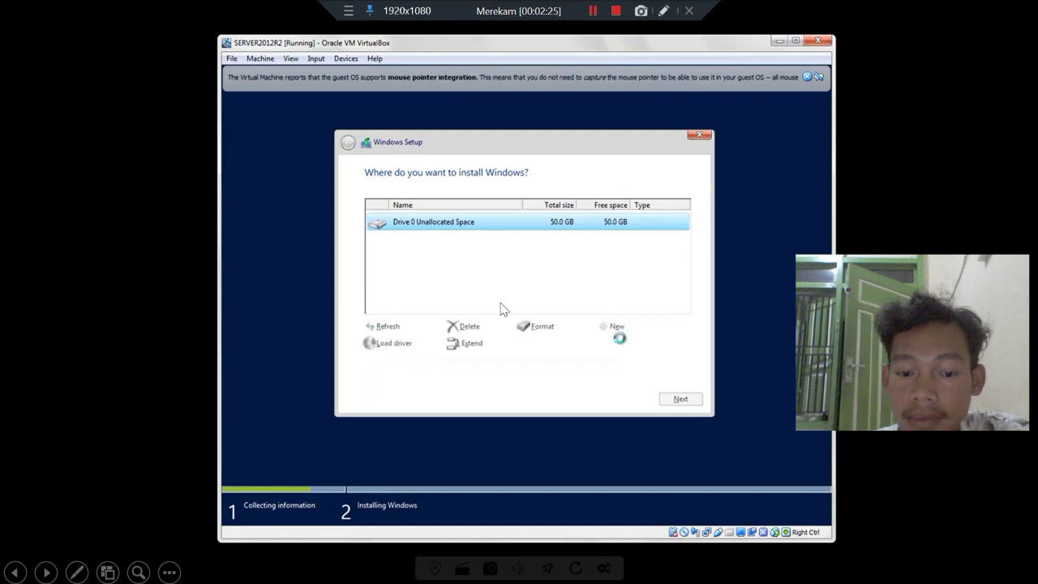
{"action": "left_click", "coordinate": [602, 320]}
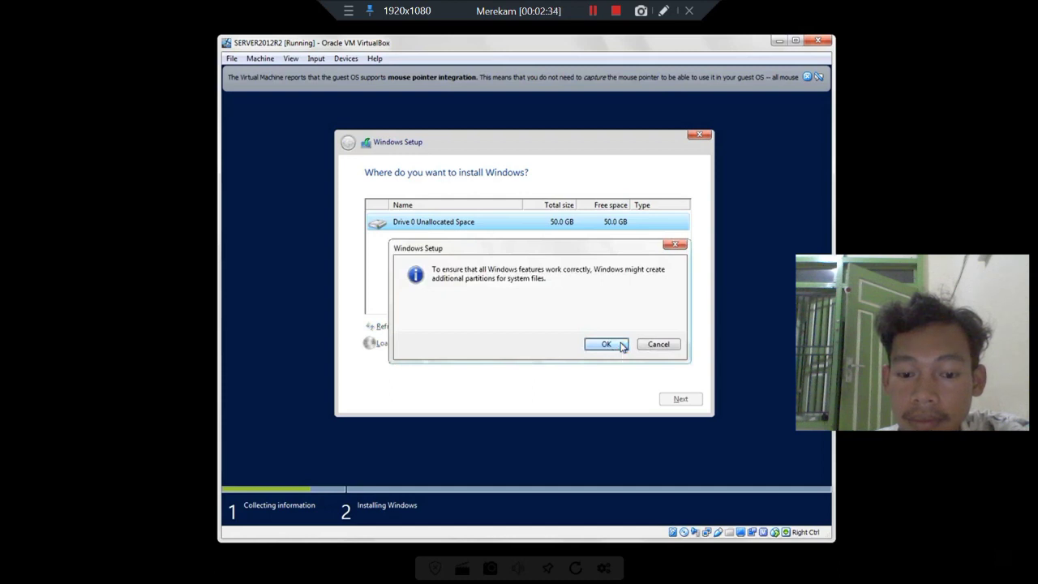
{"action": "left_click", "coordinate": [622, 345]}
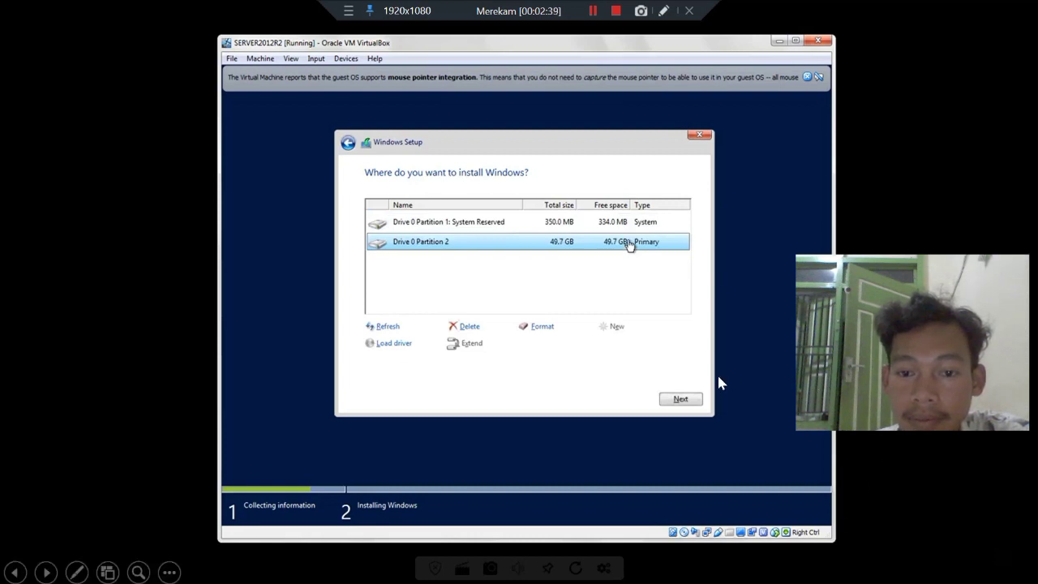
{"action": "left_click", "coordinate": [680, 400]}
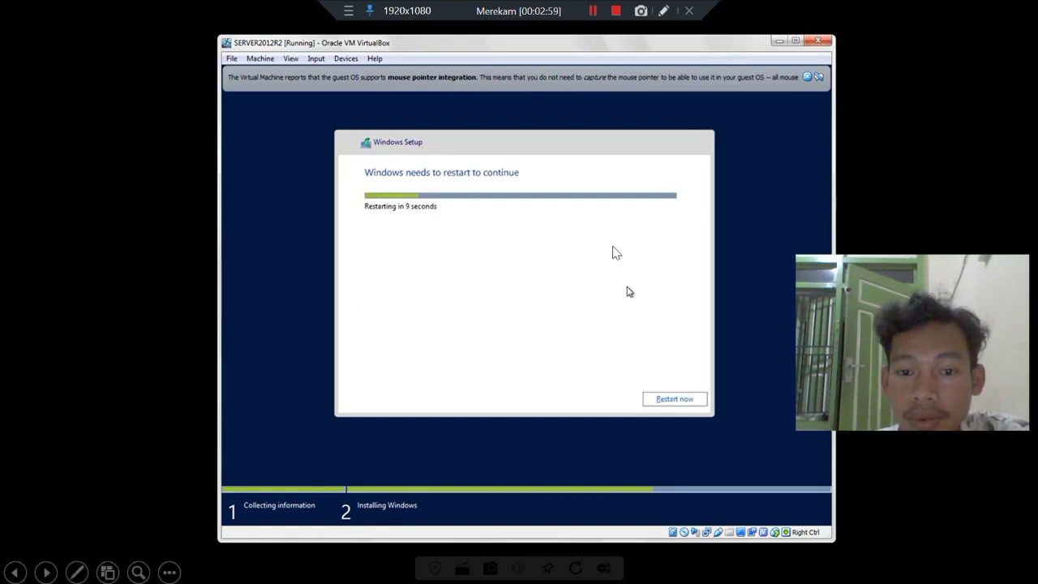
Restart the server immediately to continue setup.
{"action": "left_click", "coordinate": [663, 404]}
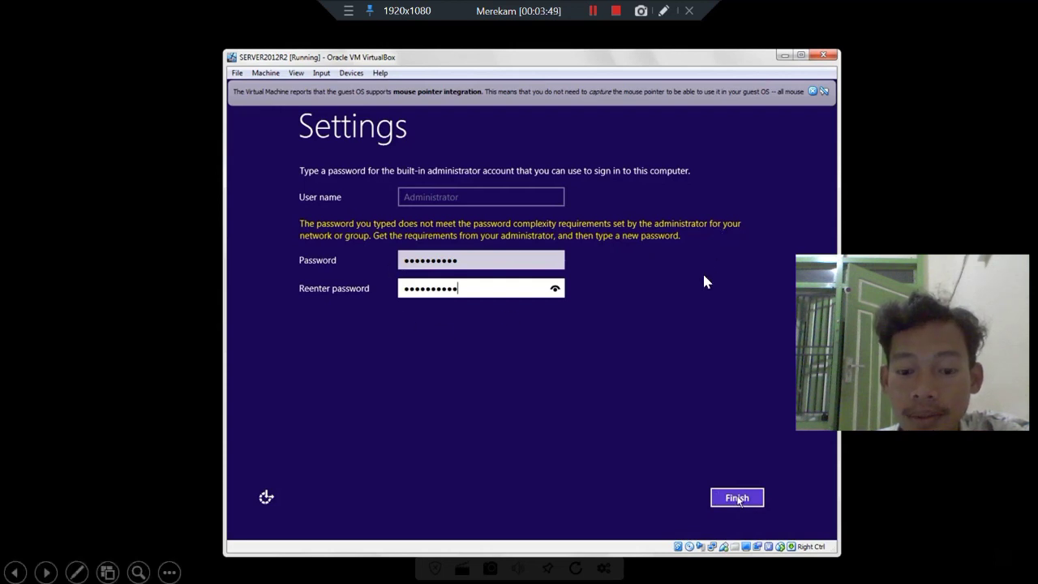
Submit the Administrator password, then send Ctrl-Alt-Del via Input > Keyboard to reach sign-in.
{"action": "key", "text": "Return"}
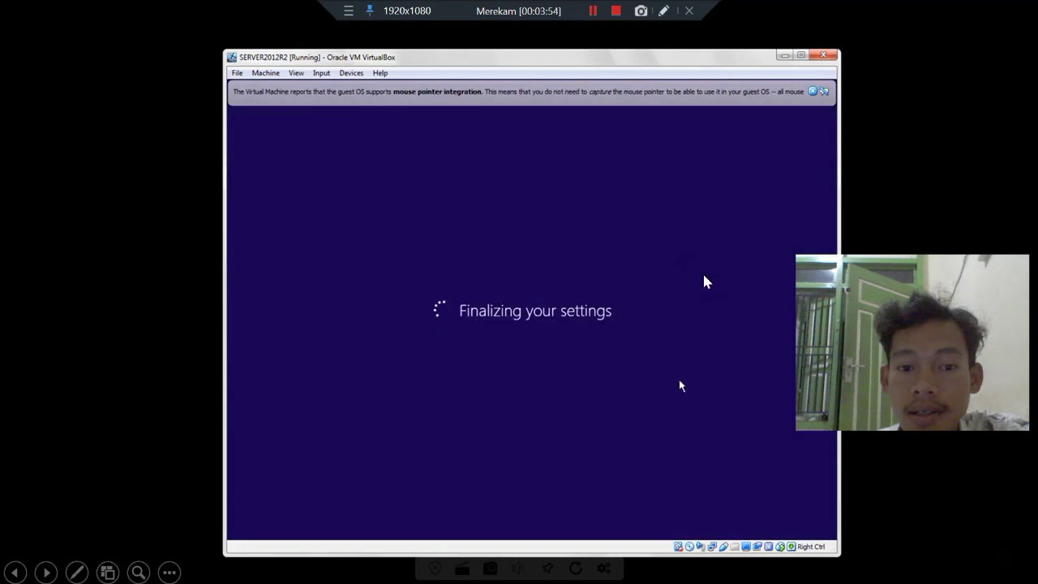
{"action": "left_click", "coordinate": [704, 275]}
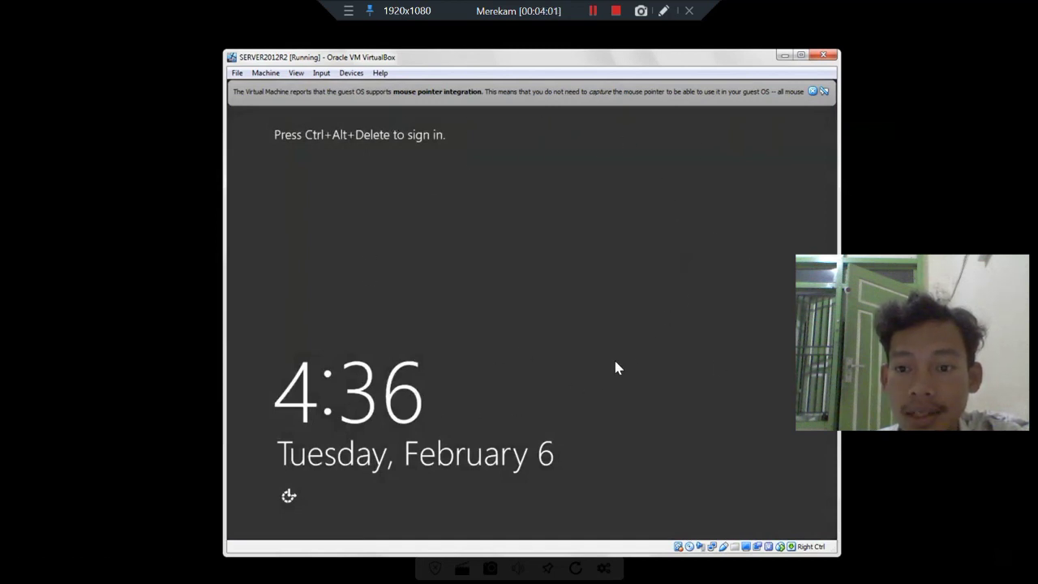
{"action": "left_click", "coordinate": [321, 72]}
{"action": "mouse_move", "coordinate": [344, 86]}
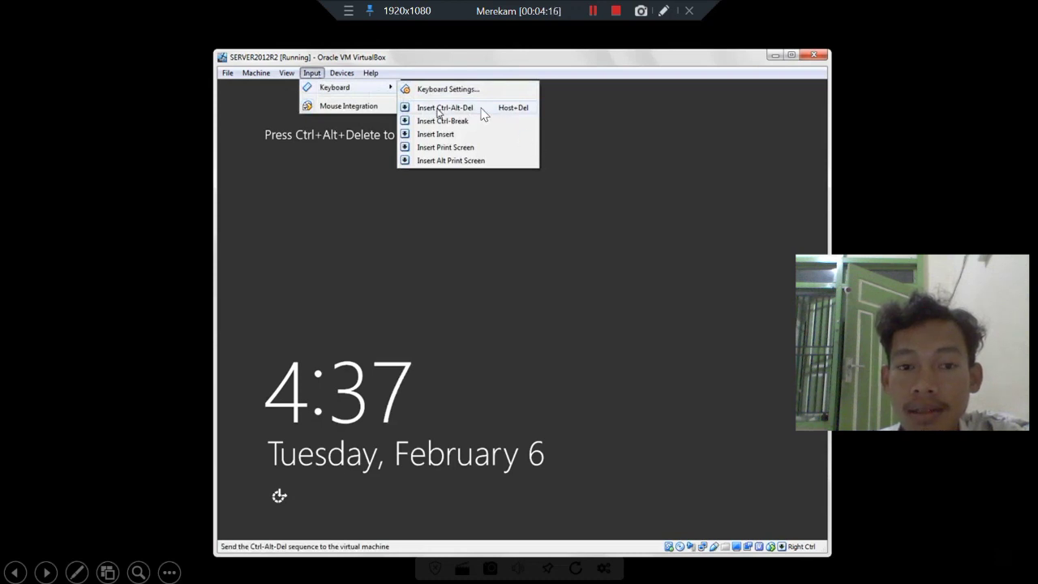
{"action": "left_click", "coordinate": [482, 109]}
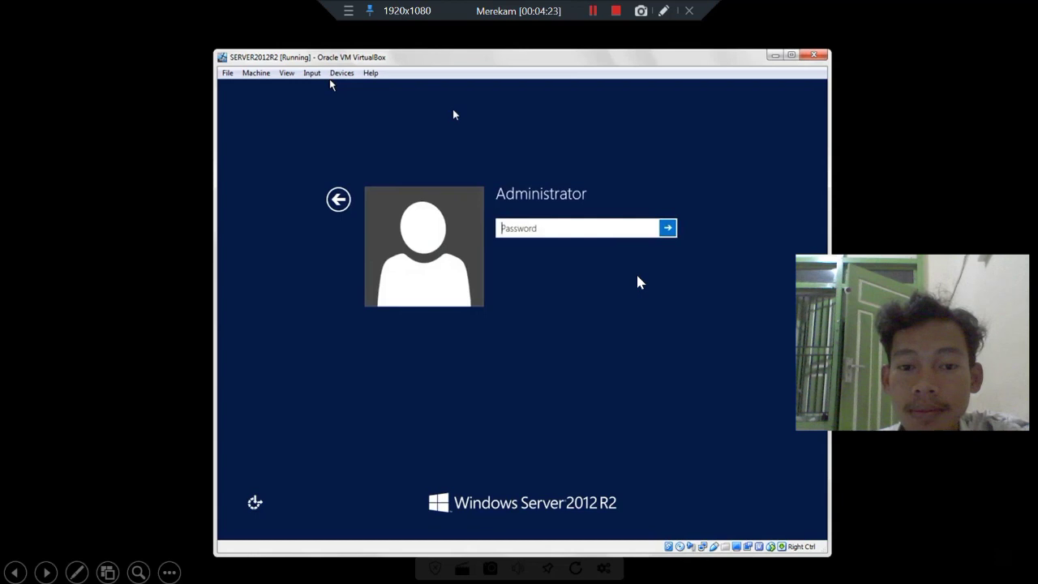
Sign in as Administrator with the password and wait for the Server Manager Dashboard.
{"action": "type", "text": "*******"}
{"action": "key", "text": "Return"}
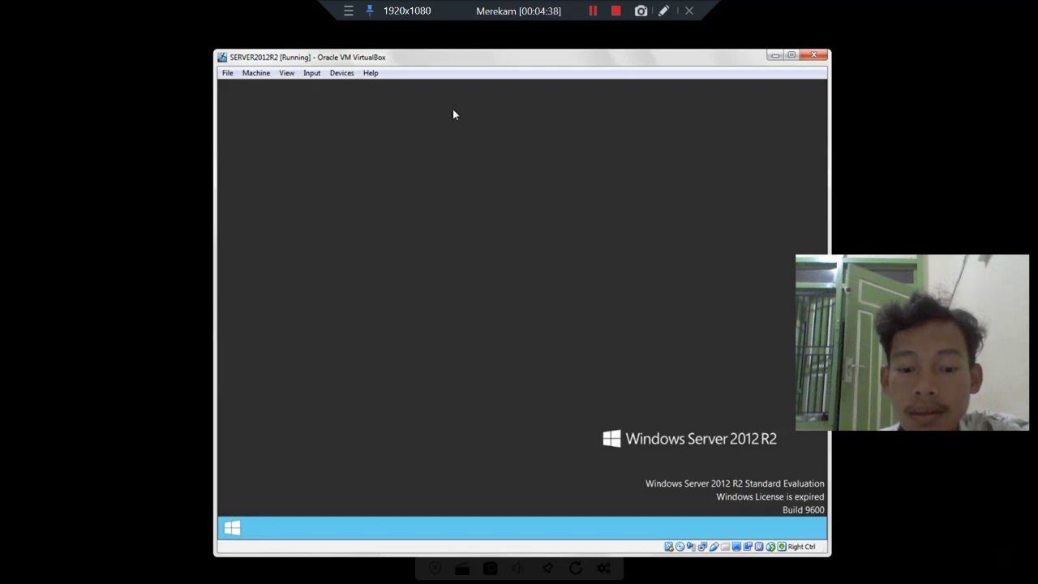
{"action": "left_click", "coordinate": [443, 383]}
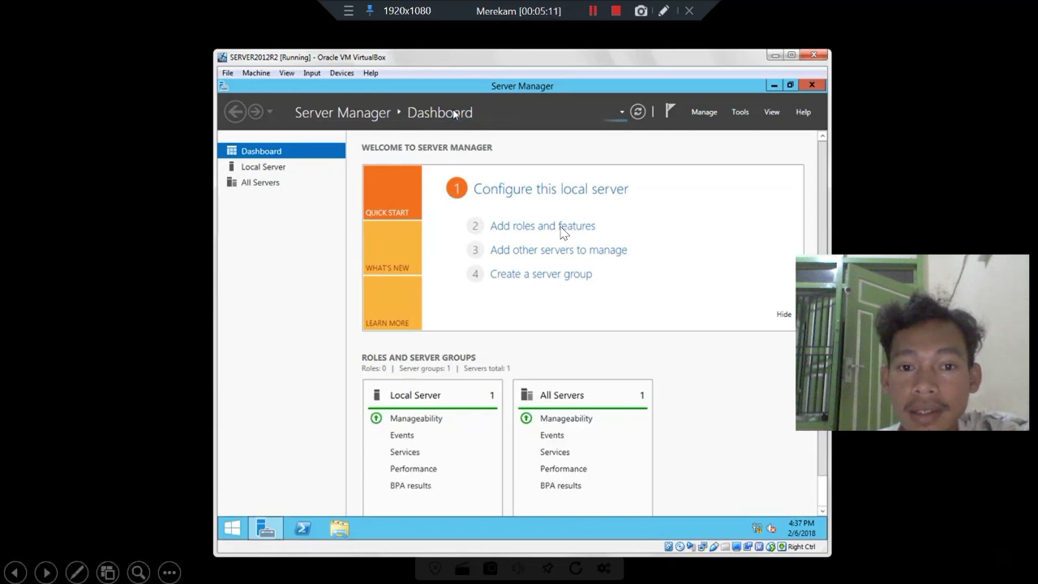
Return to the PowerPoint slideshow and advance to the 'KONFIGURASI IP STATIC PADA WINDOWS SERVER' title slide.
{"action": "left_click", "coordinate": [616, 11]}
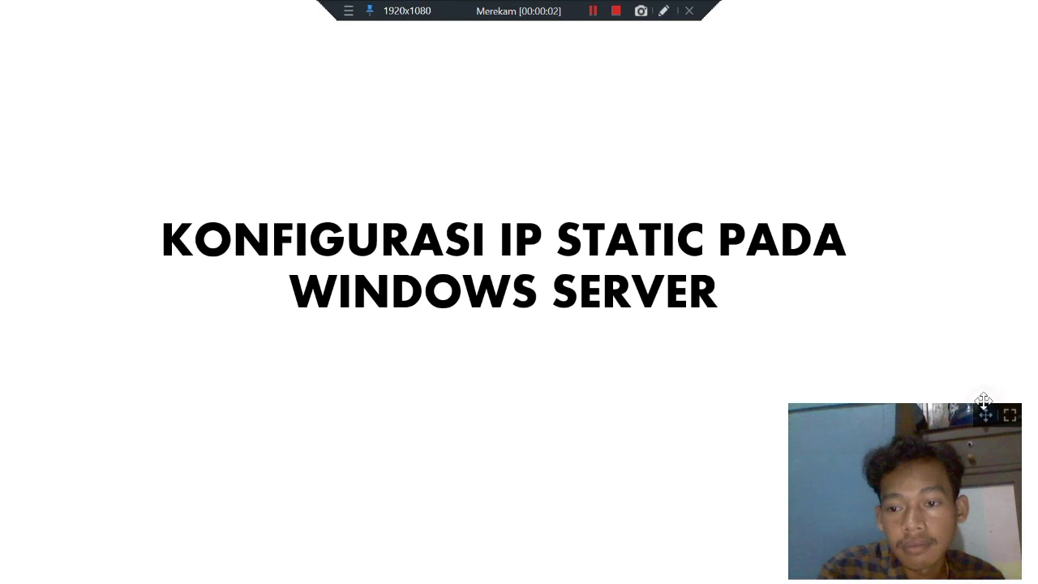
{"action": "left_click_drag", "start_coordinate": [984, 400], "coordinate": [982, 270]}
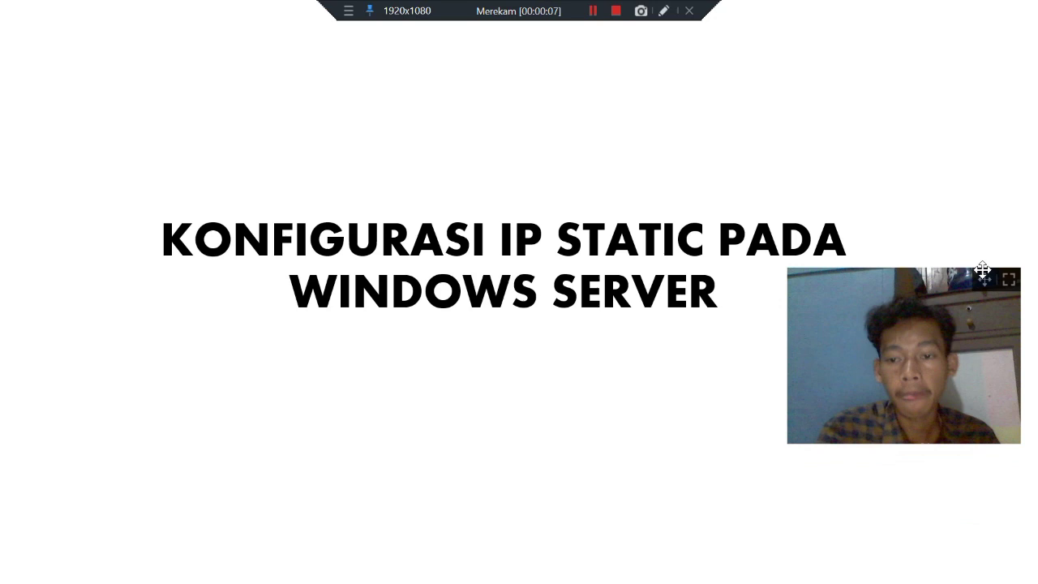
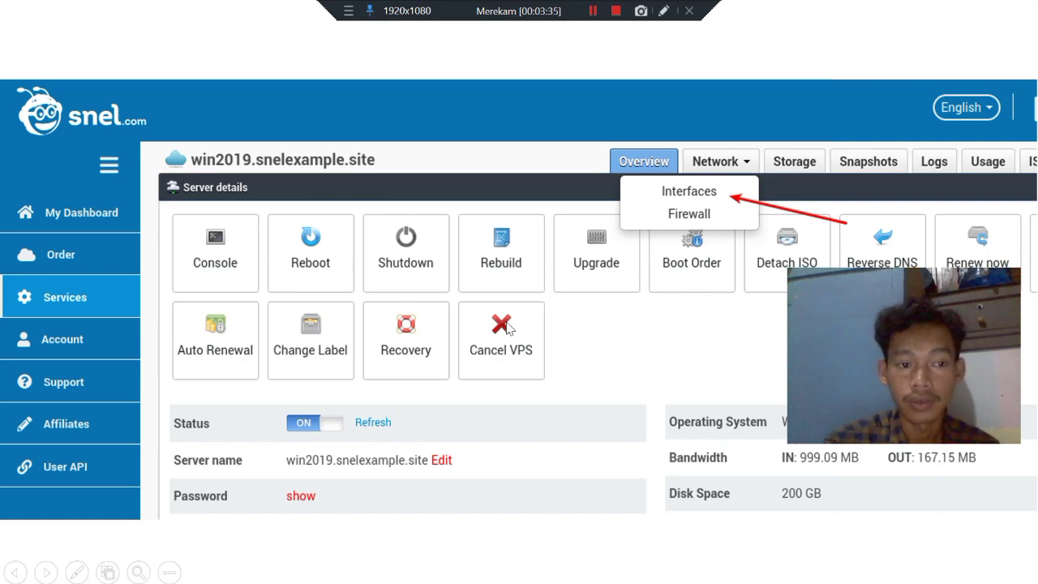
Advance past the Network Interfaces slide to the Ethernet Properties slide marking TCP/IPv4.
{"action": "key", "text": "Right"}
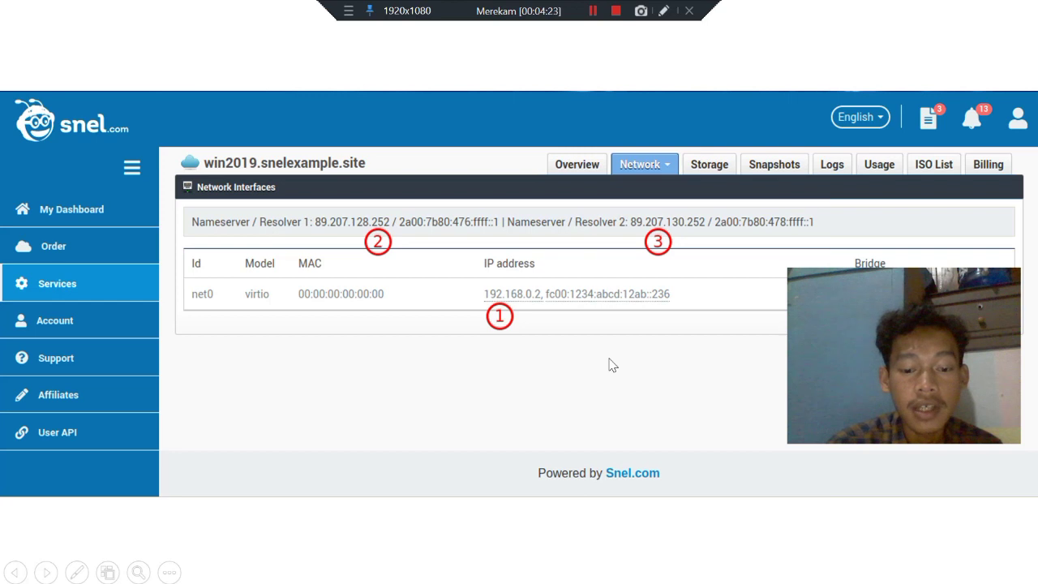
{"action": "key", "text": "Right"}
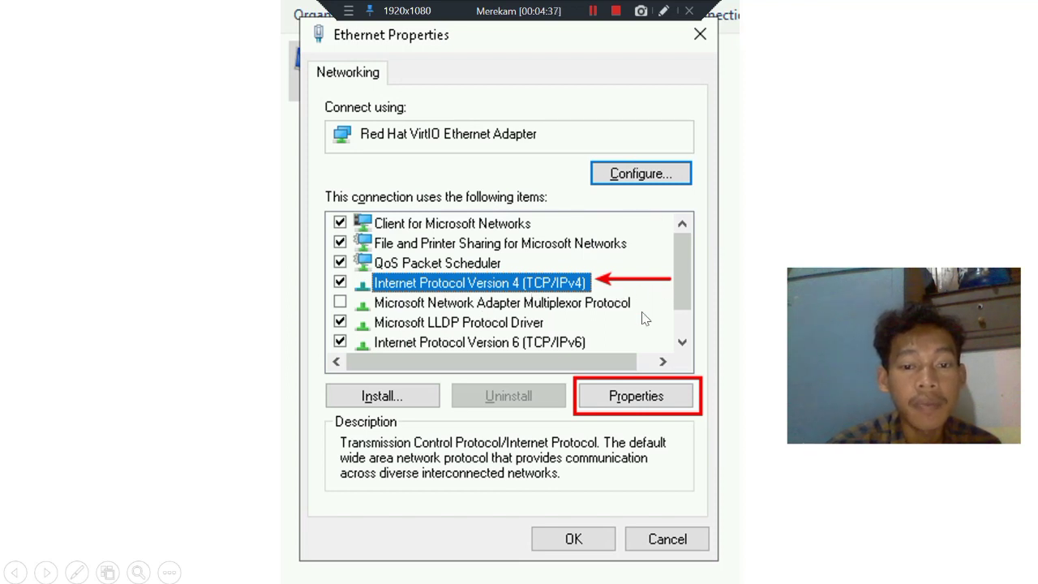
Show the IPv4 properties settings slide, then finish the slideshow back to editing view on slide 68.
{"action": "left_click", "coordinate": [637, 396]}
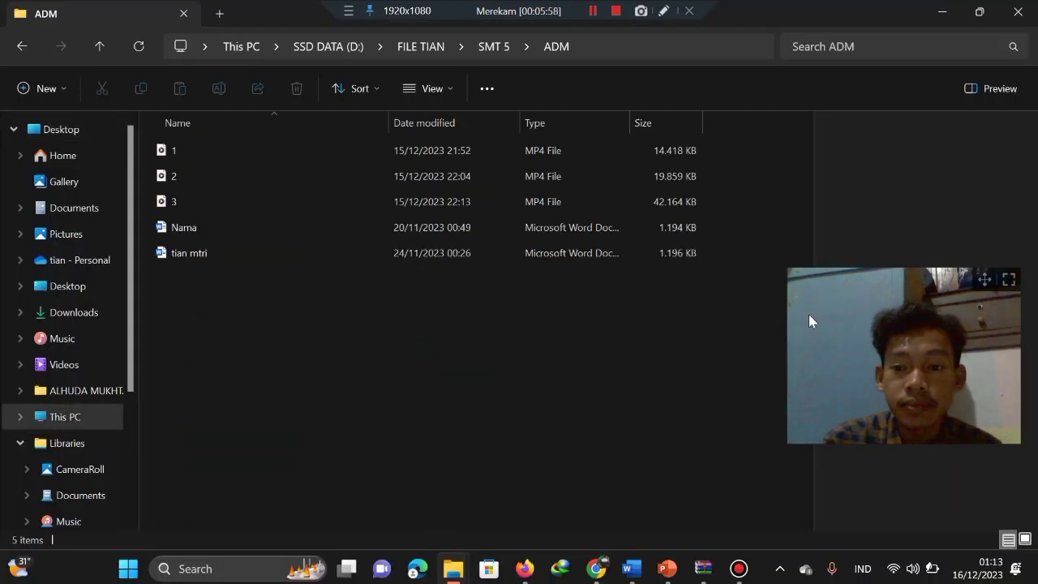
{"action": "mouse_move", "coordinate": [716, 568]}
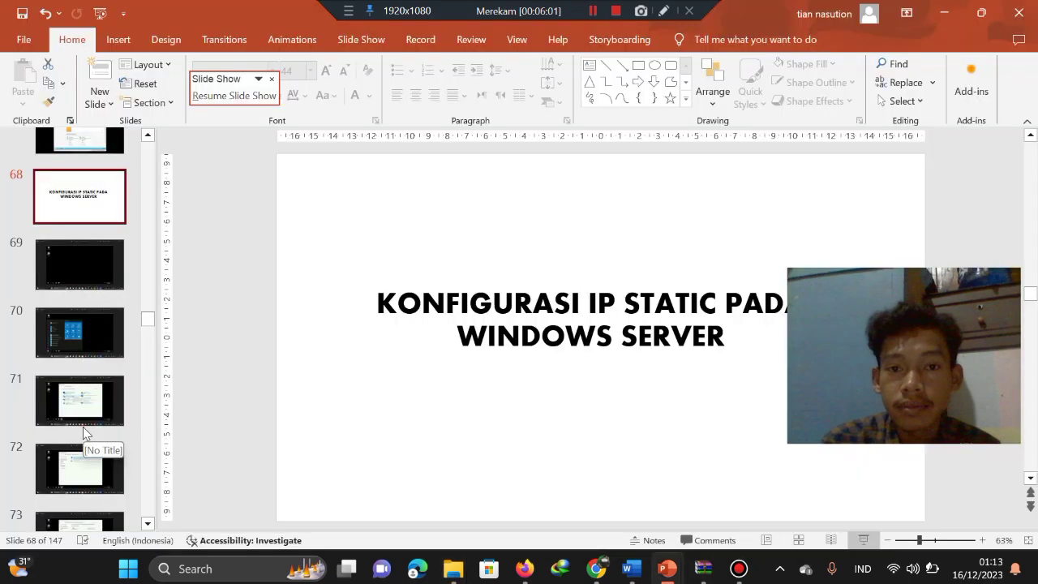
Restart the slideshow from slide 81, the Network Interfaces screenshot, dismissing the battery saver notice.
{"action": "left_click", "coordinate": [83, 428]}
{"action": "left_click", "coordinate": [86, 463]}
{"action": "scroll", "coordinate": [86, 463], "scroll_direction": "down", "scroll_amount": 2}
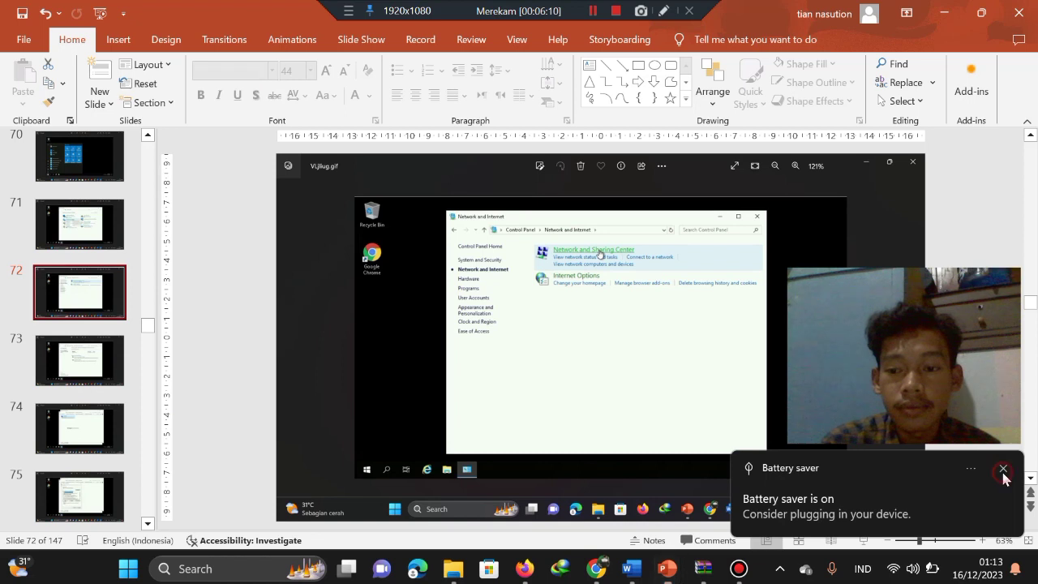
{"action": "left_click", "coordinate": [1004, 472]}
{"action": "left_click", "coordinate": [78, 485]}
{"action": "scroll", "coordinate": [79, 486], "scroll_direction": "down", "scroll_amount": 5}
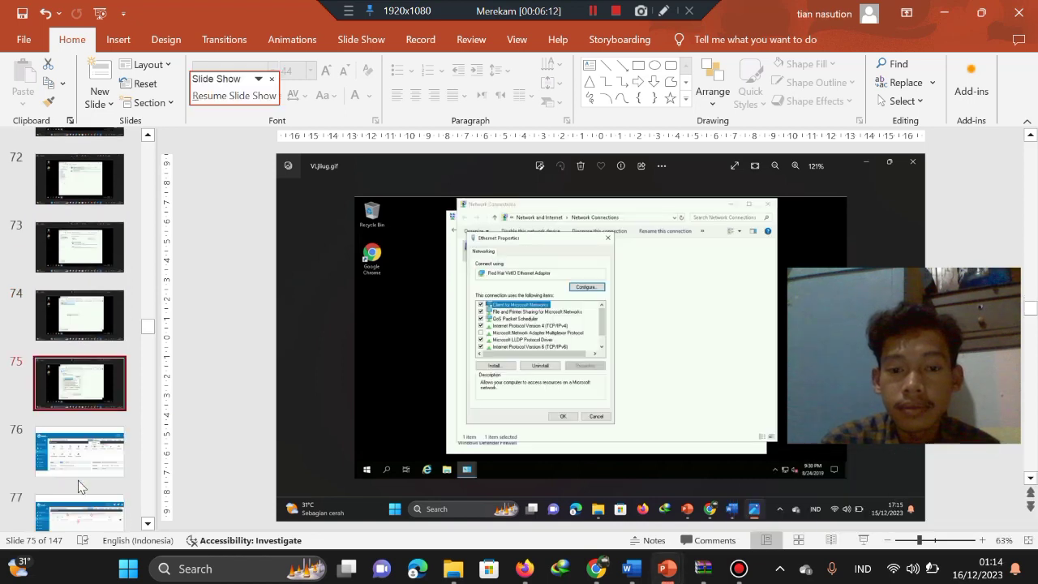
{"action": "left_click", "coordinate": [79, 419]}
{"action": "left_click", "coordinate": [80, 454]}
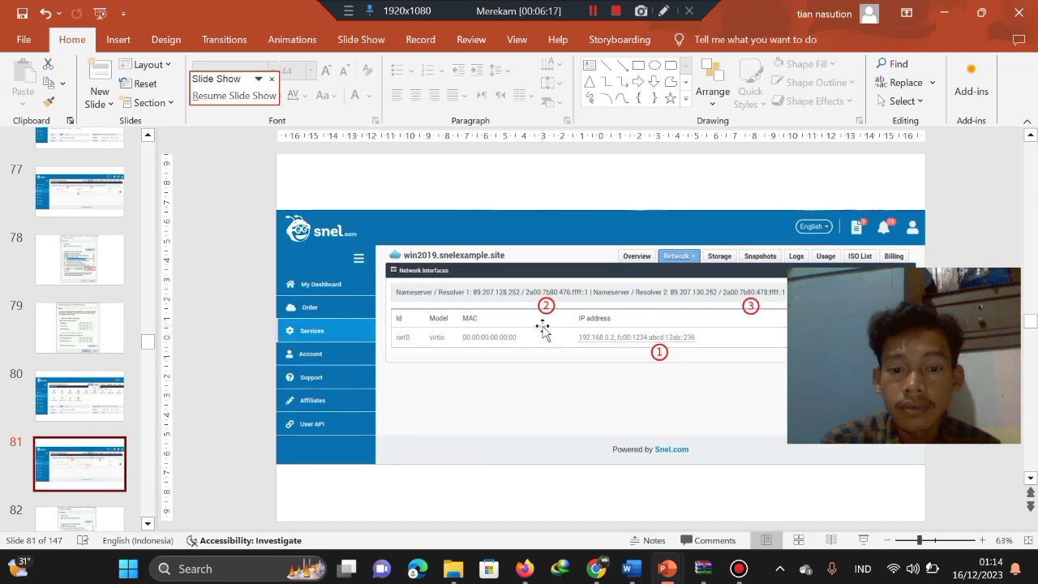
{"action": "left_click", "coordinate": [866, 539]}
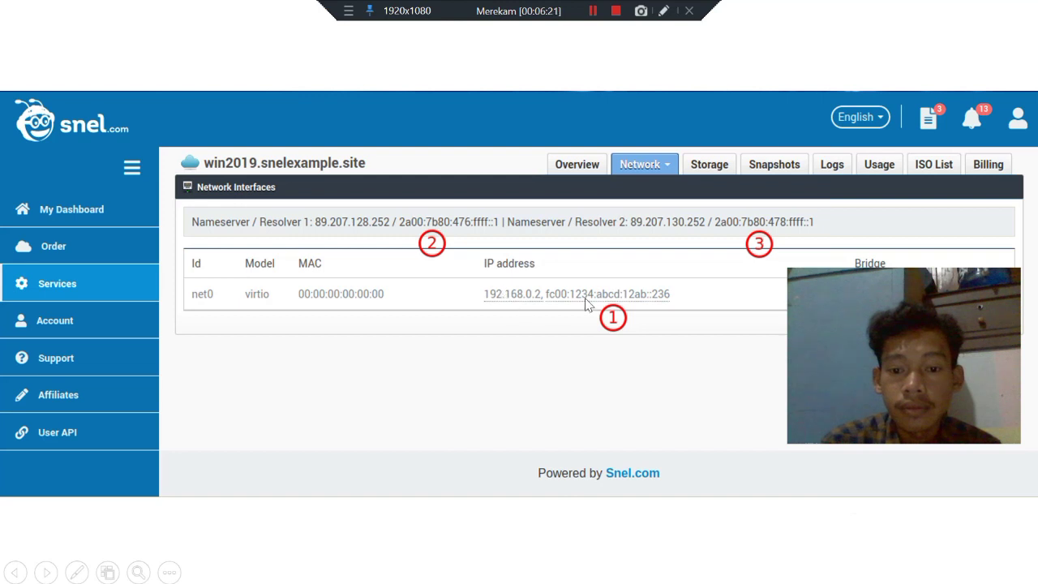
Step through the Ethernet Properties (IPv6) and IPv6 settings slides to the DHCP title slide.
{"action": "left_click", "coordinate": [680, 317]}
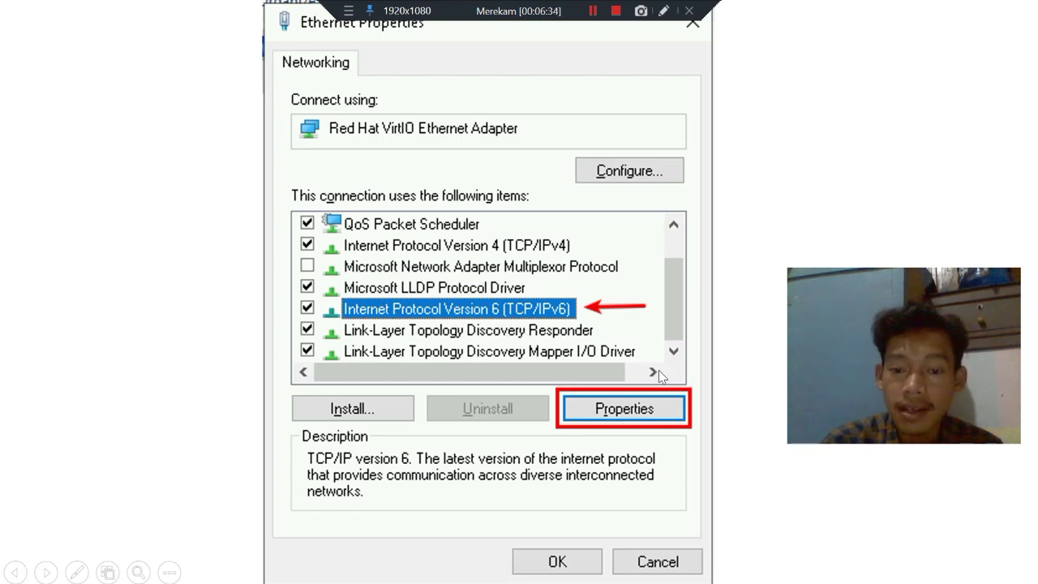
{"action": "left_click", "coordinate": [633, 398]}
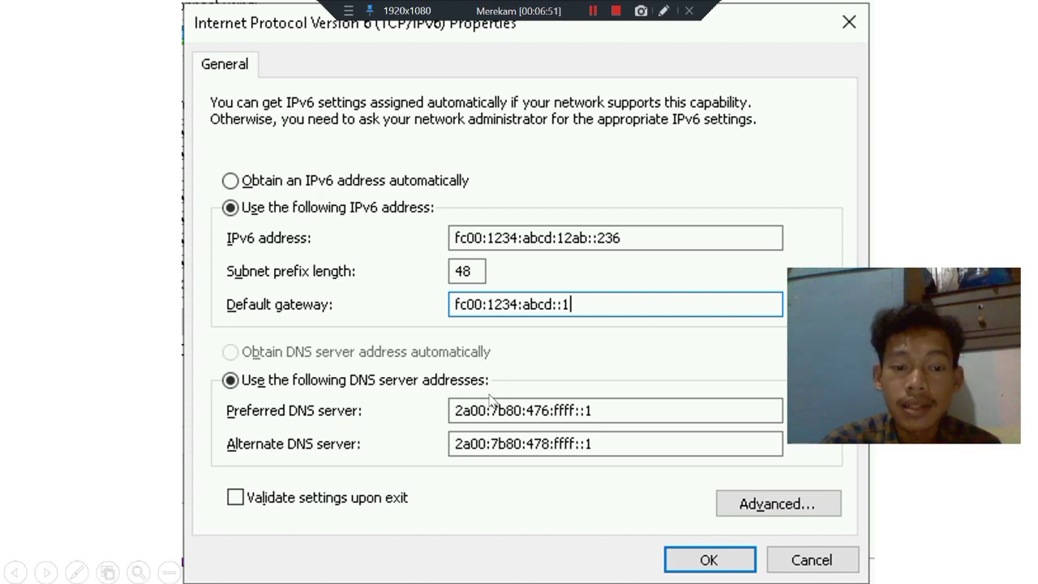
{"action": "left_click", "coordinate": [723, 344]}
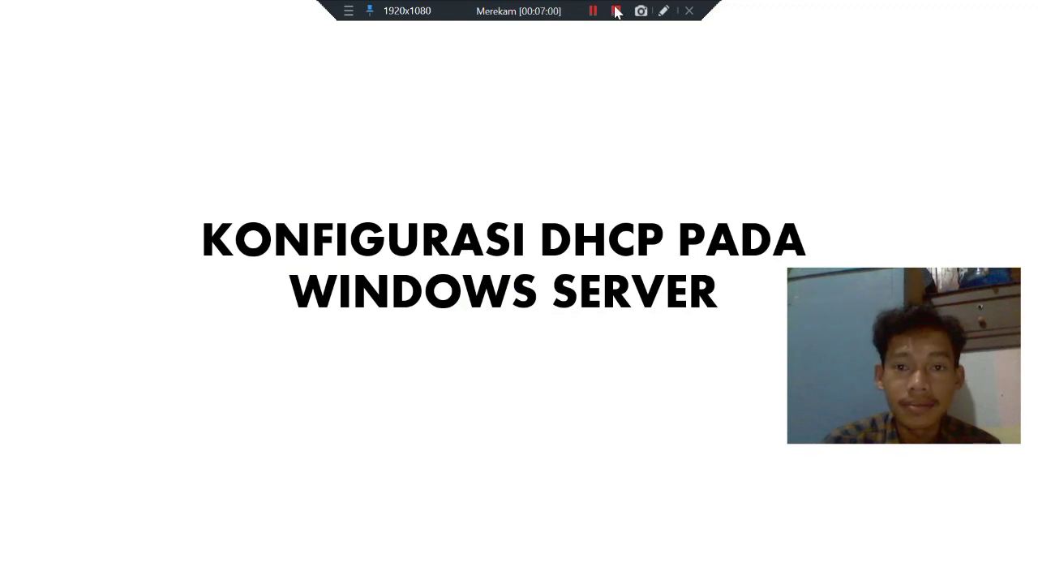
Move from the DHCP title slide onto the Windows Server login and Server Manager slides.
{"action": "left_click", "coordinate": [616, 10]}
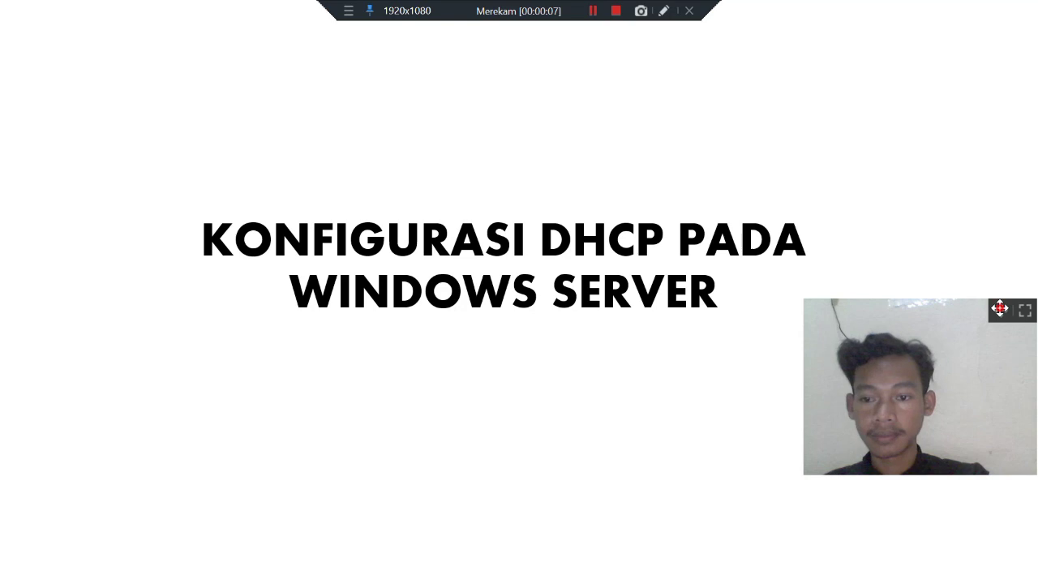
{"action": "left_click_drag", "start_coordinate": [1000, 308], "coordinate": [1006, 236]}
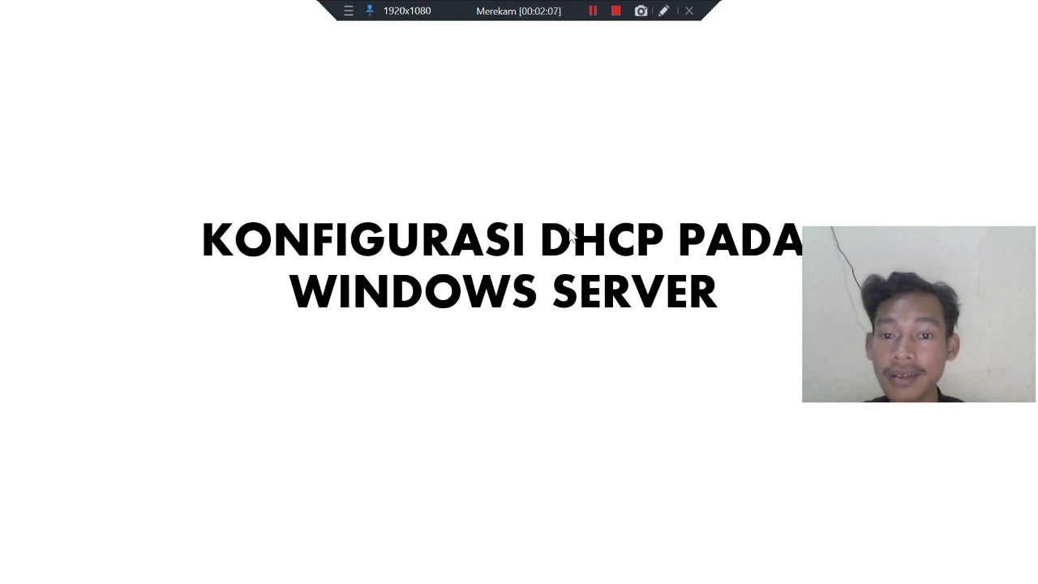
{"action": "left_click", "coordinate": [699, 300]}
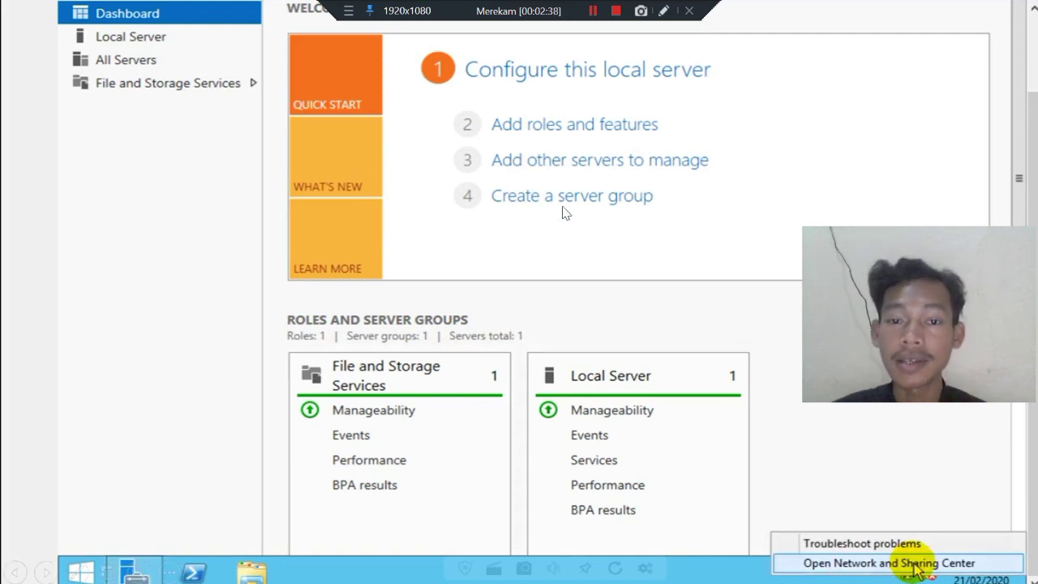
Review Ethernet 2's static IPv4 settings, 192.168.0.199 with mask 255.255.255.0, then return to its status.
{"action": "left_click", "coordinate": [916, 564]}
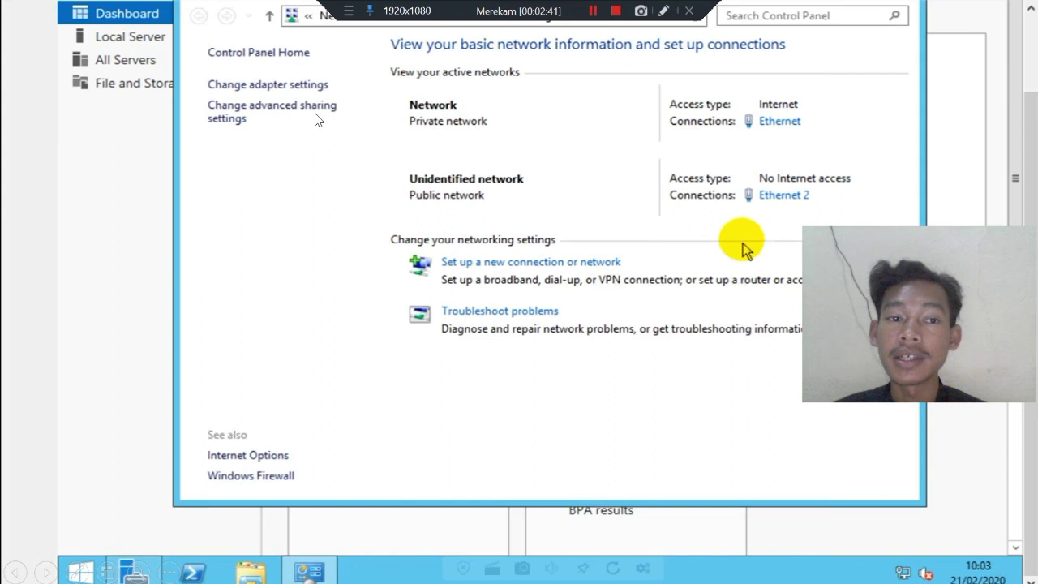
{"action": "left_click", "coordinate": [781, 194]}
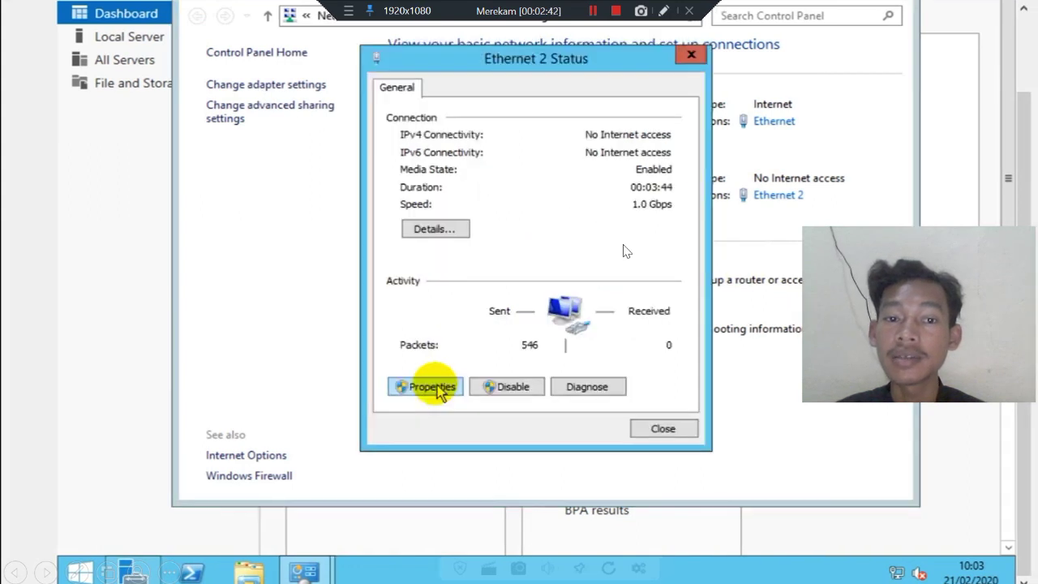
{"action": "left_click", "coordinate": [434, 388]}
{"action": "left_click", "coordinate": [487, 323]}
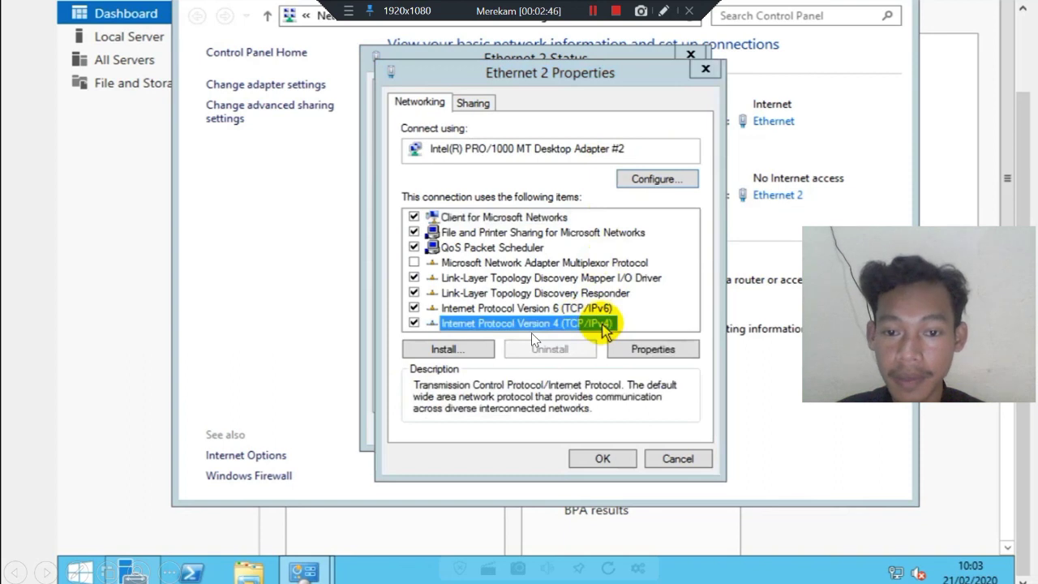
{"action": "double_click", "coordinate": [604, 325]}
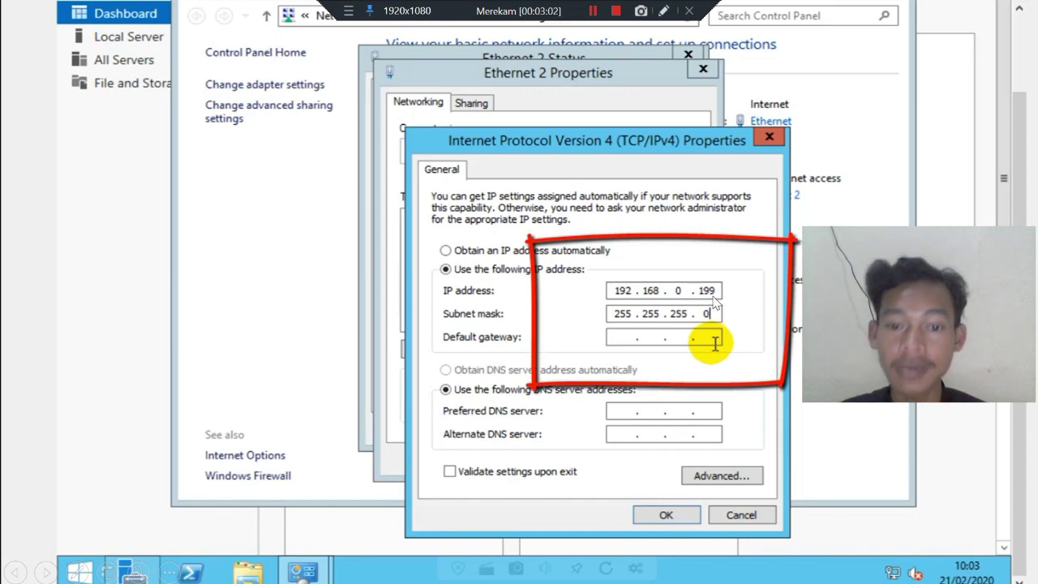
{"action": "left_click", "coordinate": [750, 381]}
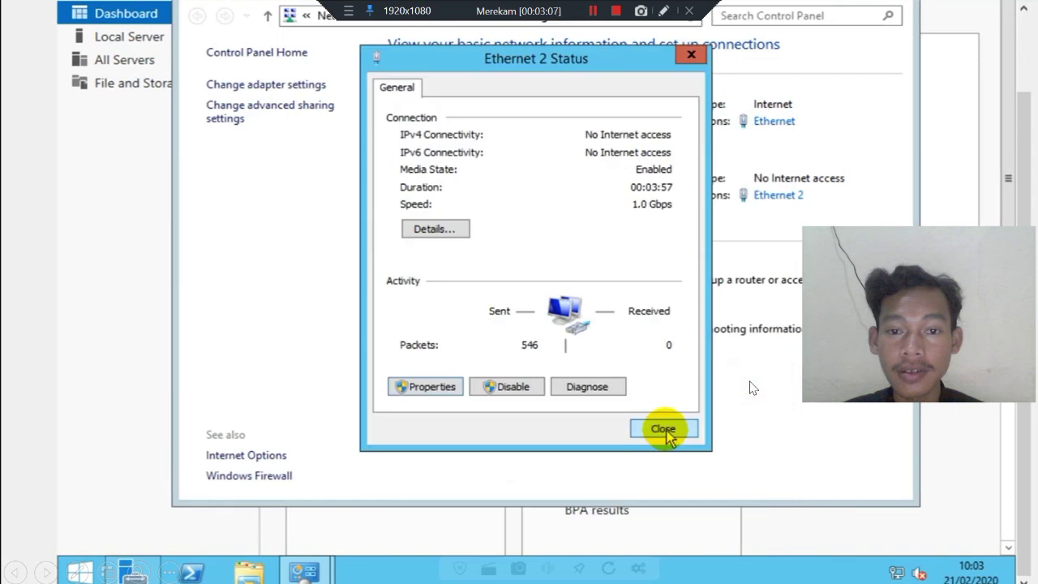
Close the Ethernet 2 status and launch Add Roles and Features from Server Manager.
{"action": "left_click", "coordinate": [750, 383]}
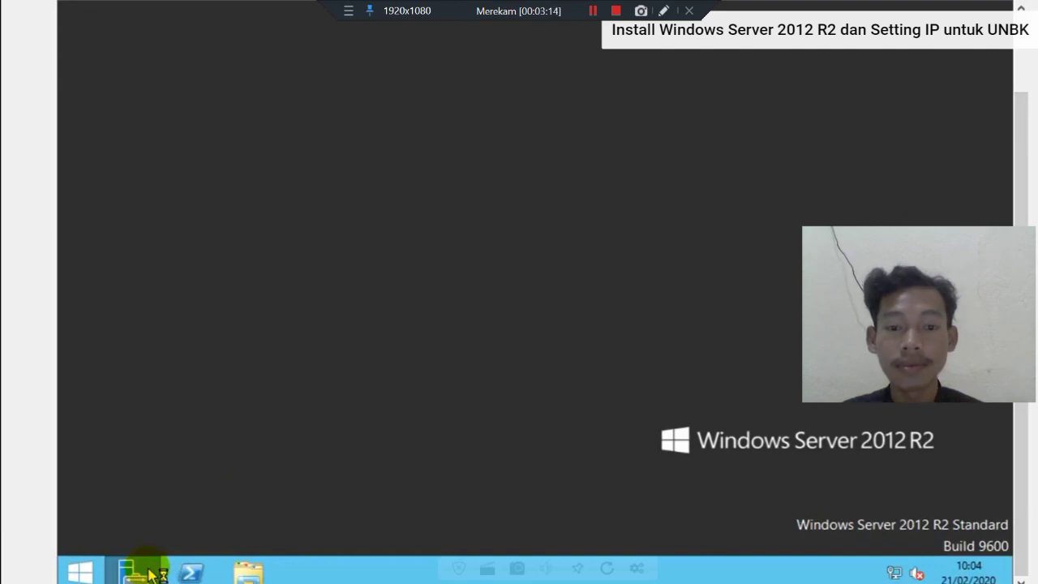
{"action": "key", "text": "Right"}
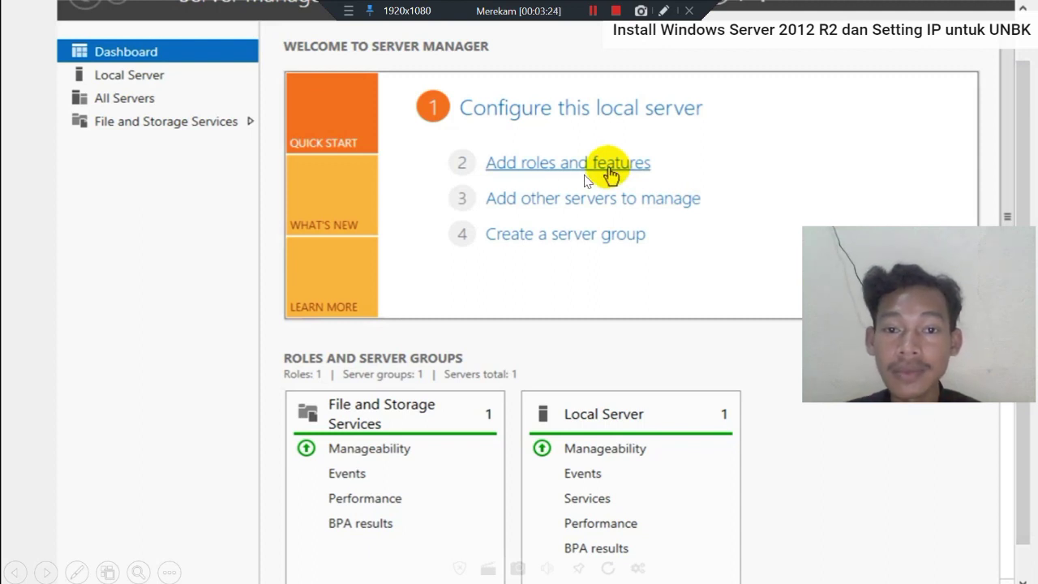
{"action": "left_click", "coordinate": [612, 216]}
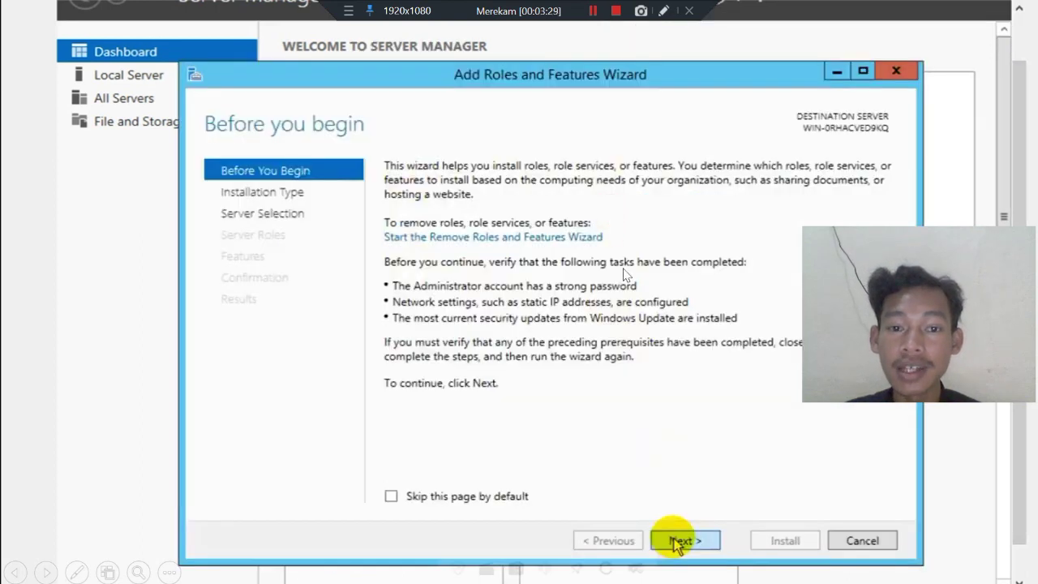
Step through the installation type and destination server slides to Select server roles, dismissing a download warning.
{"action": "left_click", "coordinate": [635, 305]}
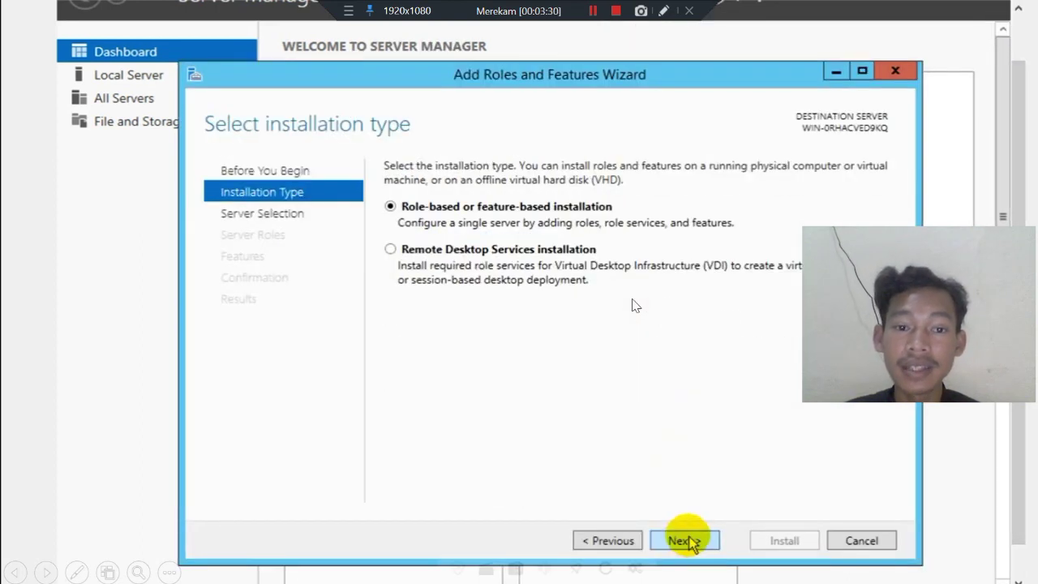
{"action": "left_click", "coordinate": [622, 346]}
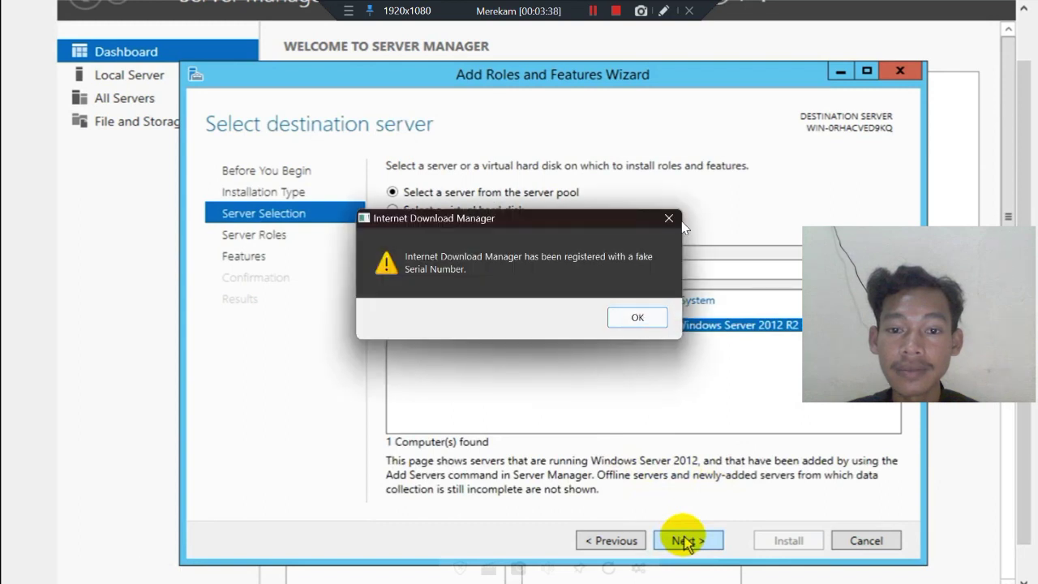
{"action": "left_click", "coordinate": [670, 219]}
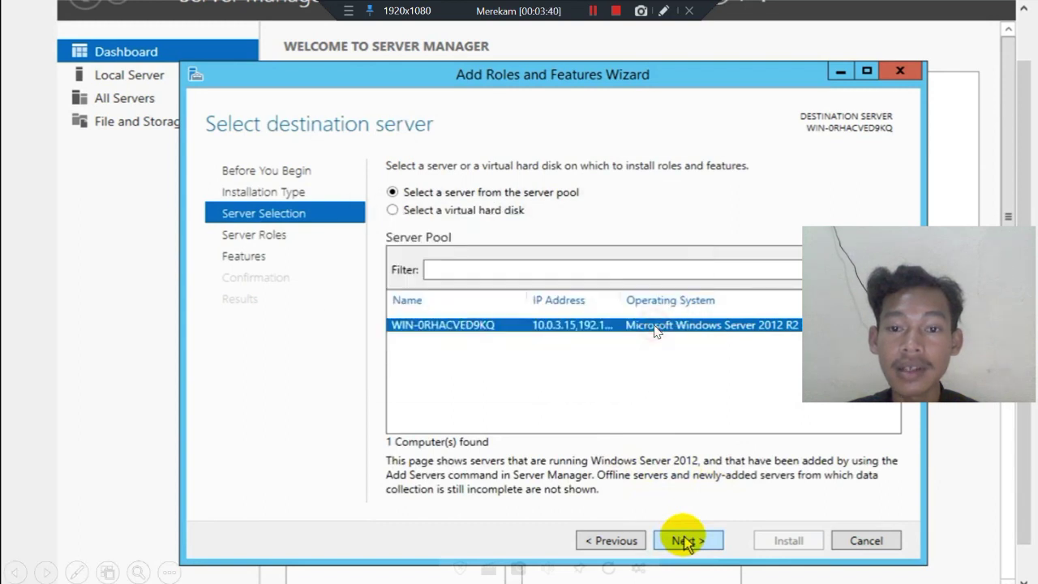
{"action": "left_click", "coordinate": [685, 542]}
{"action": "left_click", "coordinate": [459, 336]}
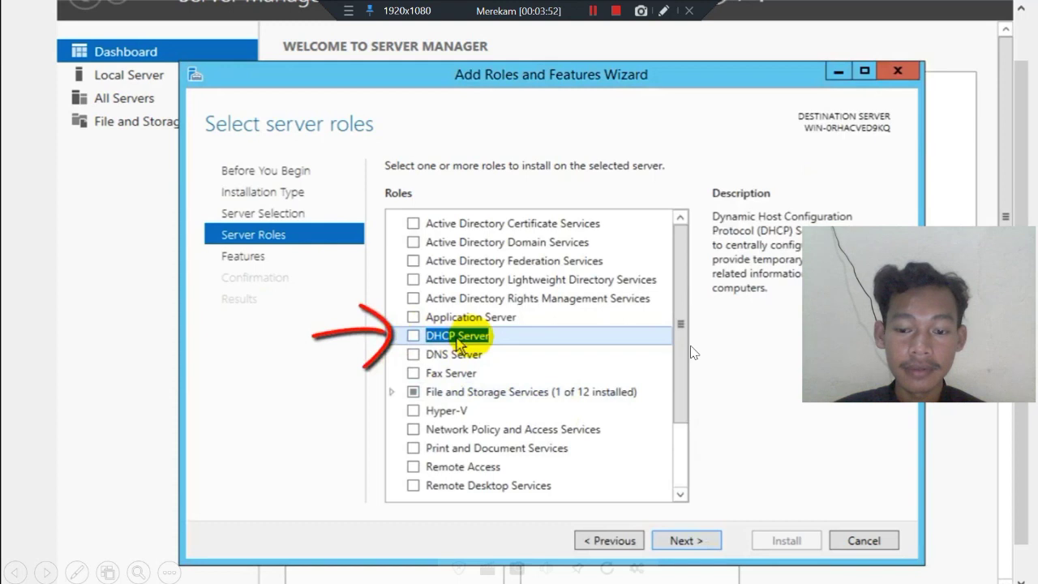
Show DHCP Server checked with its required features, then advance through Features and Confirmation to installation progress.
{"action": "left_click", "coordinate": [456, 337]}
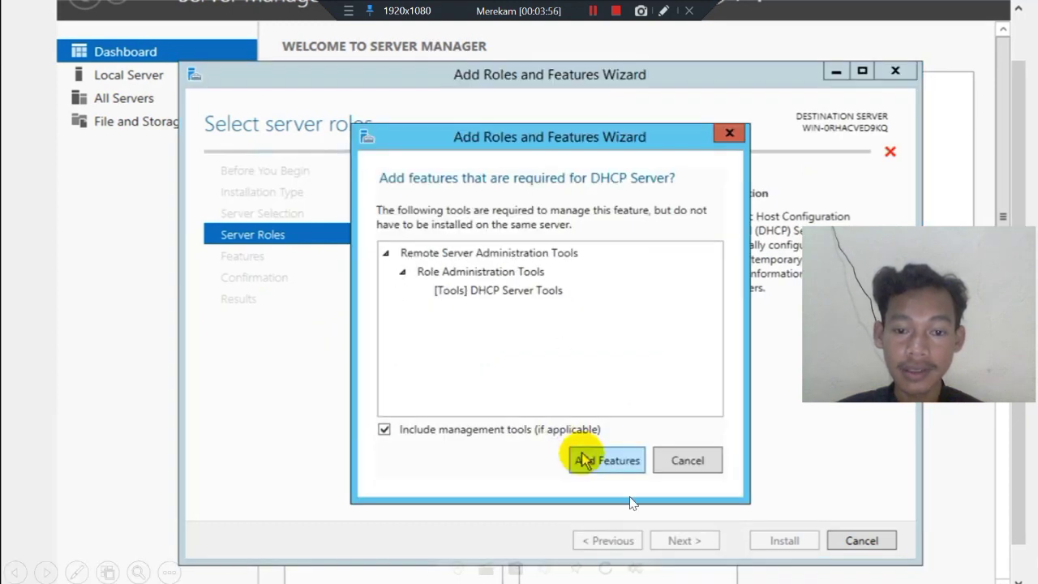
{"action": "left_click", "coordinate": [584, 460]}
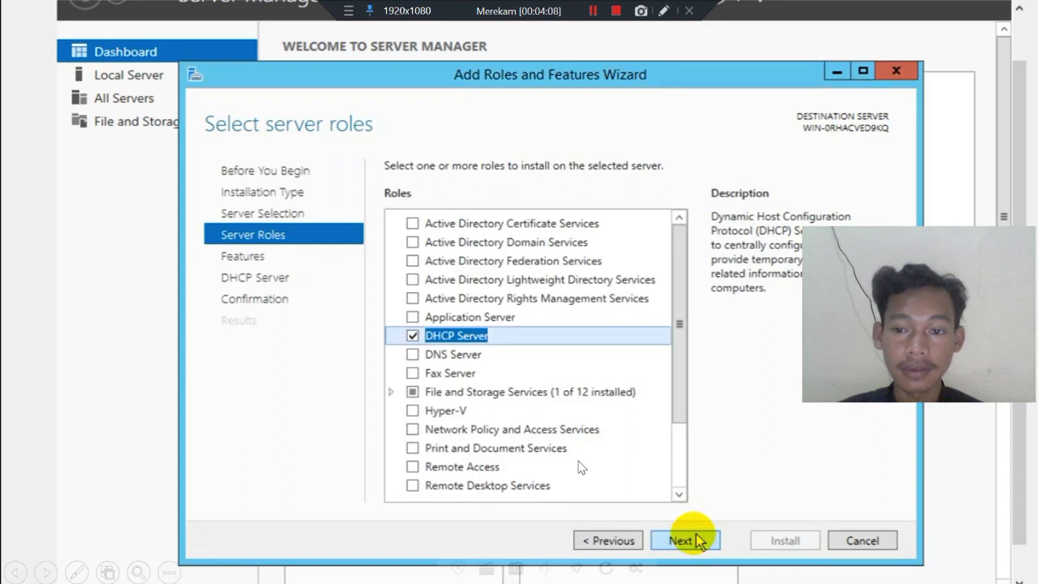
{"action": "left_click", "coordinate": [698, 541]}
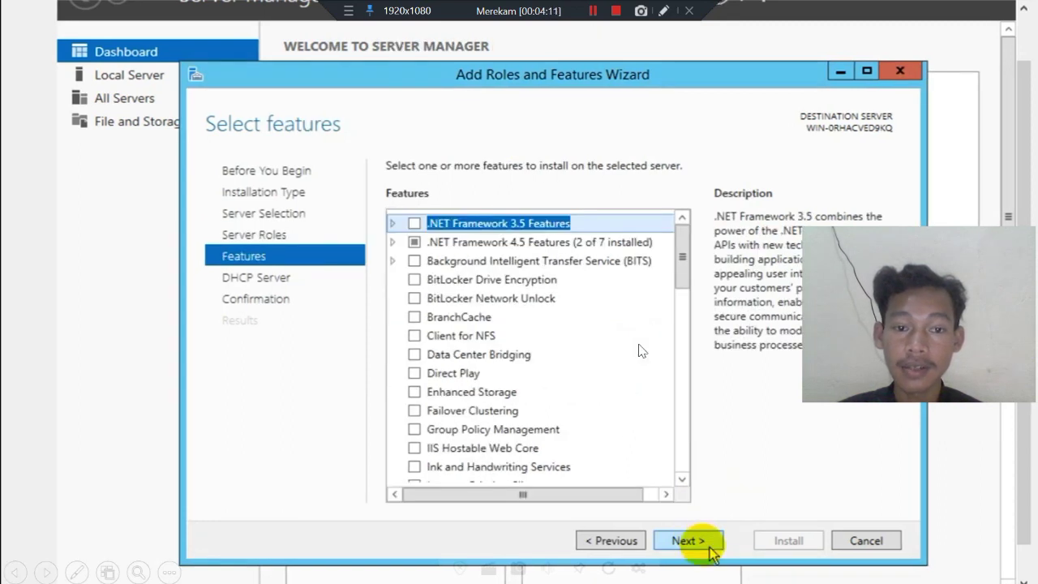
{"action": "left_click", "coordinate": [707, 544]}
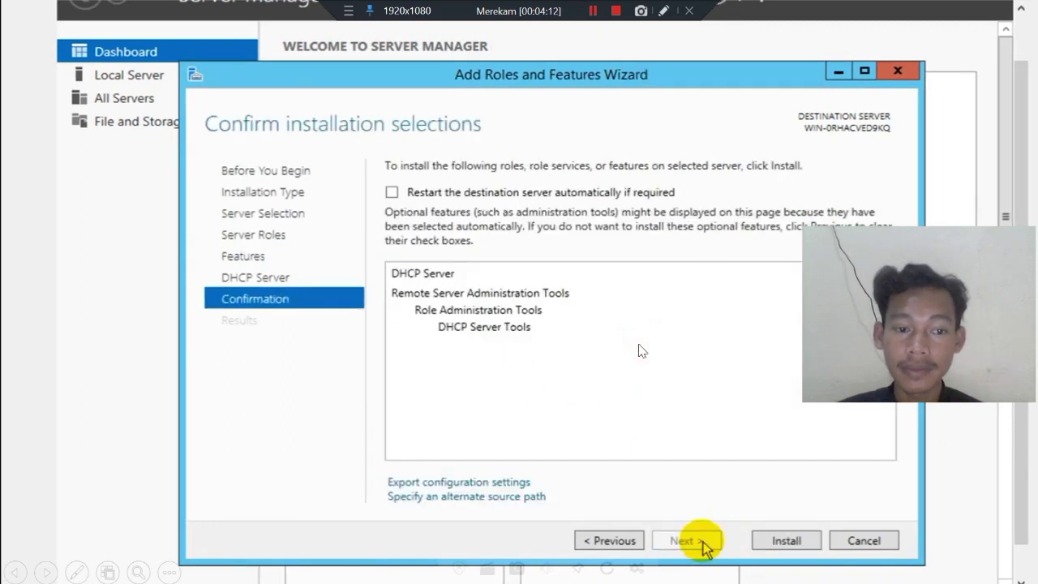
{"action": "left_click", "coordinate": [779, 542]}
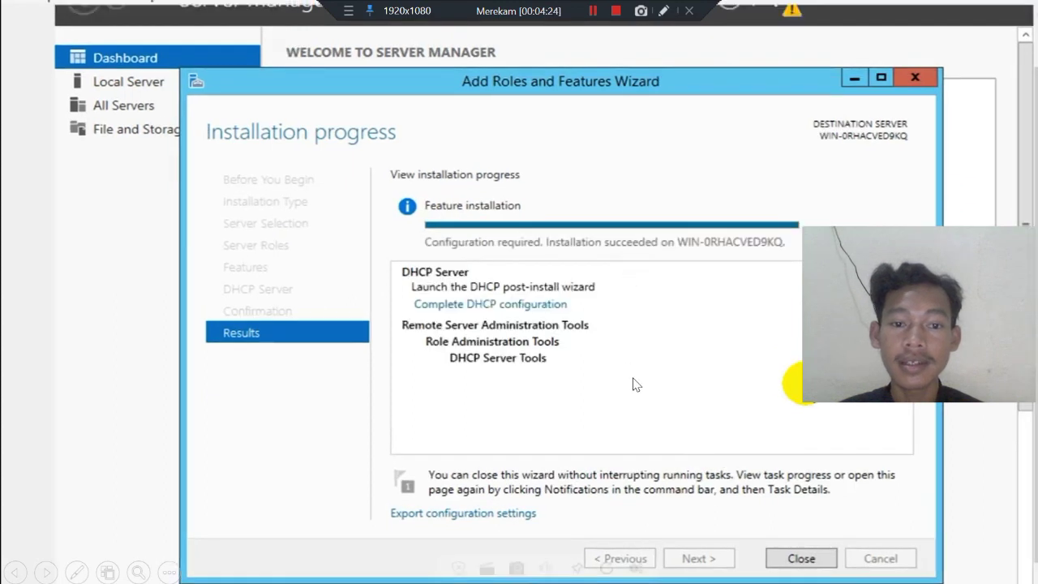
Show the dashboard after installation, then Server Manager's DHCP page warning configuration is required.
{"action": "left_click", "coordinate": [792, 560]}
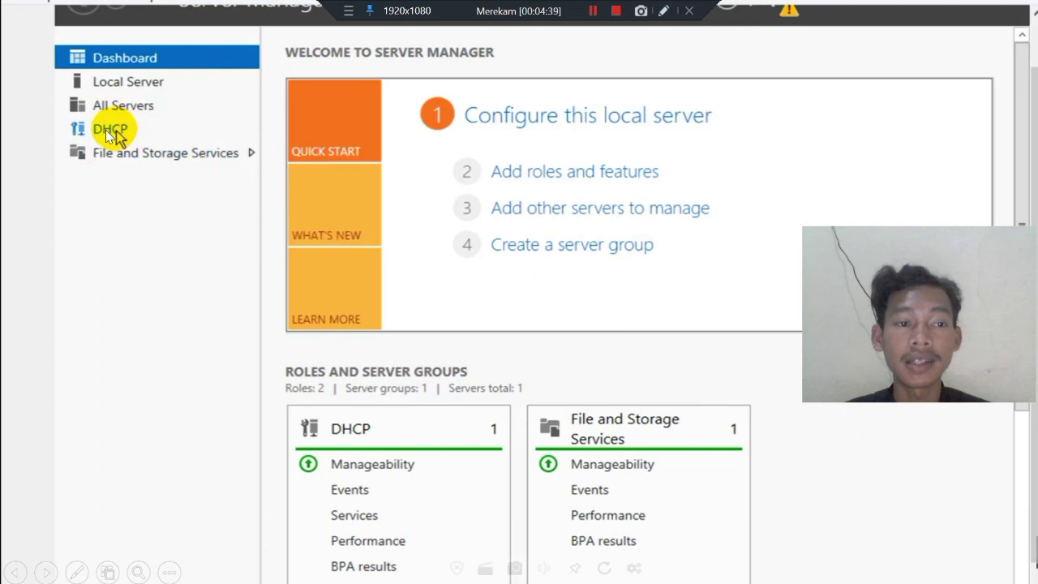
{"action": "left_click", "coordinate": [105, 130]}
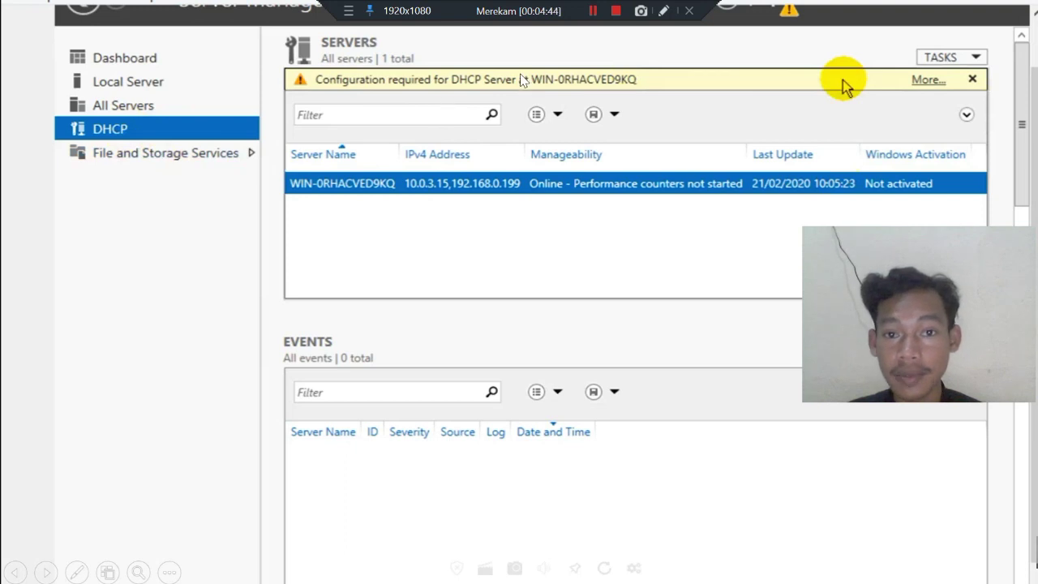
Advance through the task notification, DHCP post-install wizard and security-groups-created summary slides.
{"action": "left_click", "coordinate": [927, 81]}
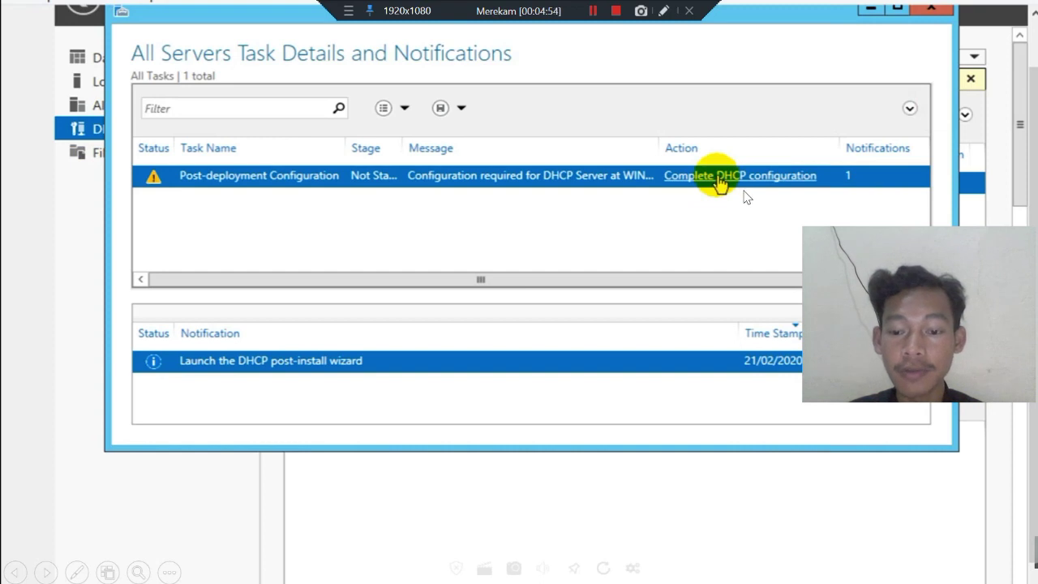
{"action": "left_click", "coordinate": [718, 178]}
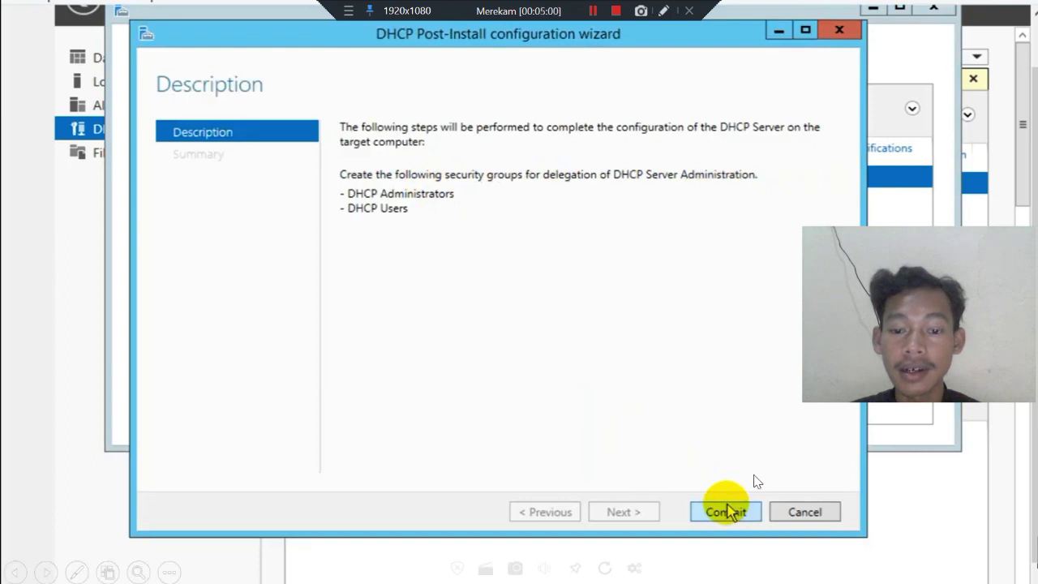
{"action": "left_click", "coordinate": [728, 511]}
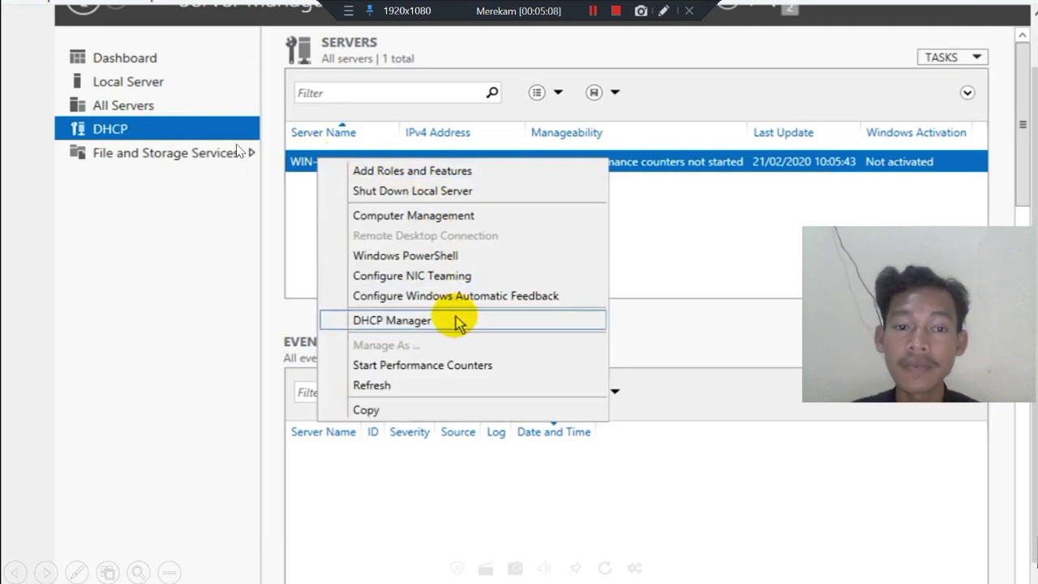
Show the DHCP console, expand IPv4, and start New Scope from its context menu.
{"action": "left_click", "coordinate": [456, 323]}
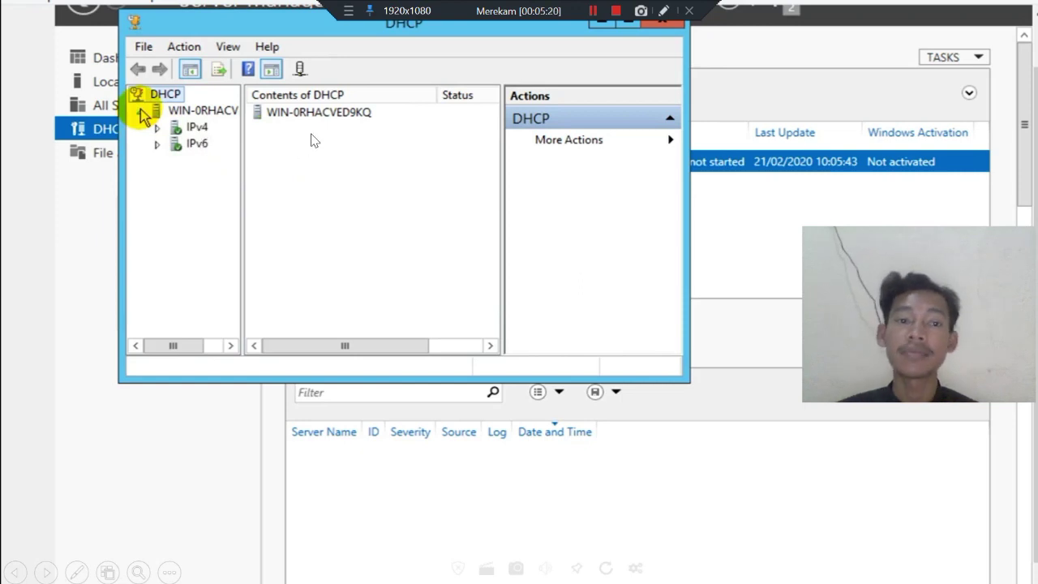
{"action": "double_click", "coordinate": [197, 128]}
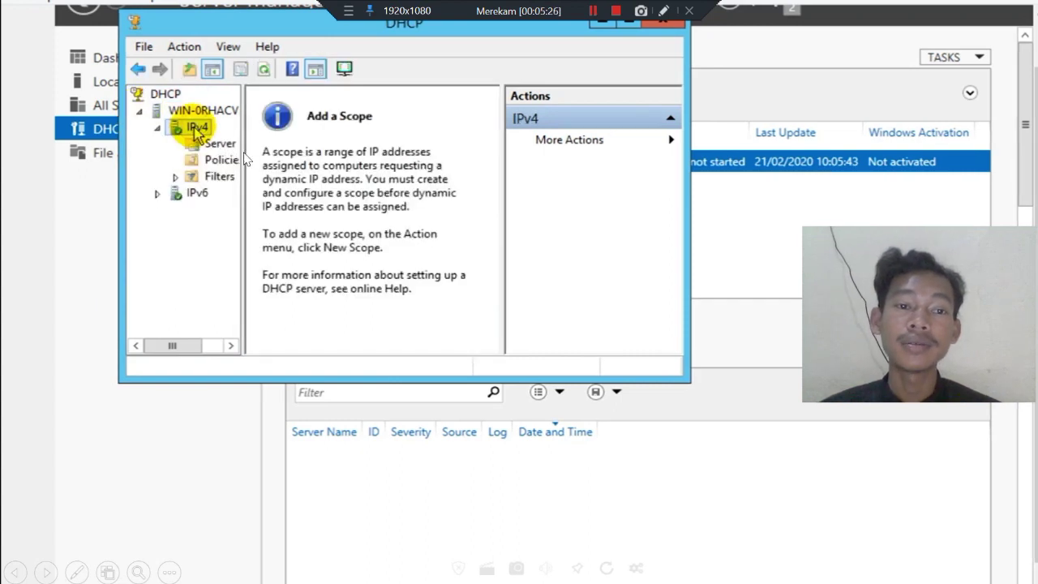
{"action": "right_click", "coordinate": [195, 128]}
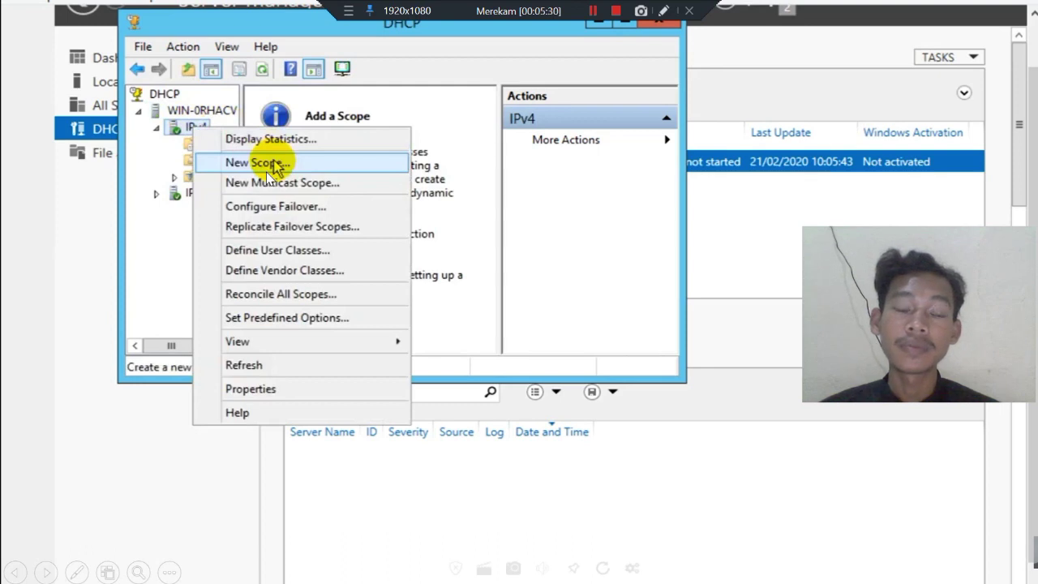
{"action": "left_click", "coordinate": [258, 162]}
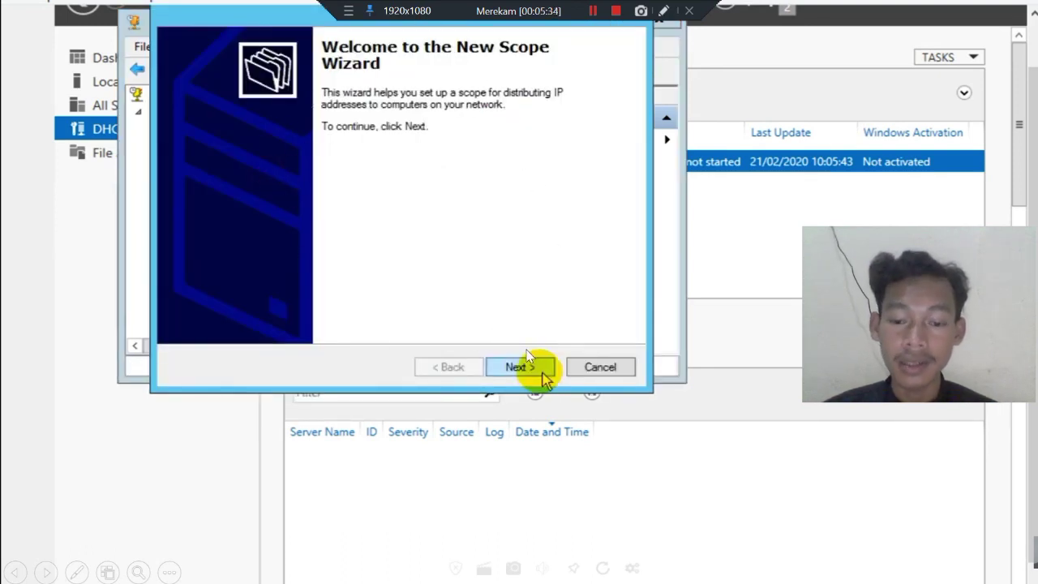
Name the new scope 'LAN UNBK' and fill in its description.
{"action": "left_click", "coordinate": [523, 367]}
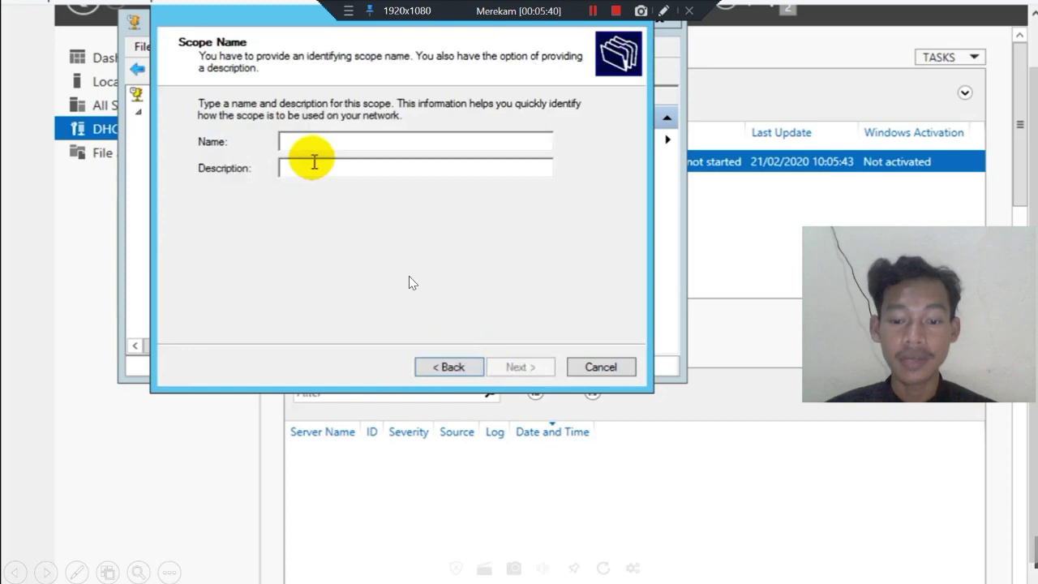
{"action": "type", "text": "LAN UNBK"}
{"action": "key", "text": "Tab"}
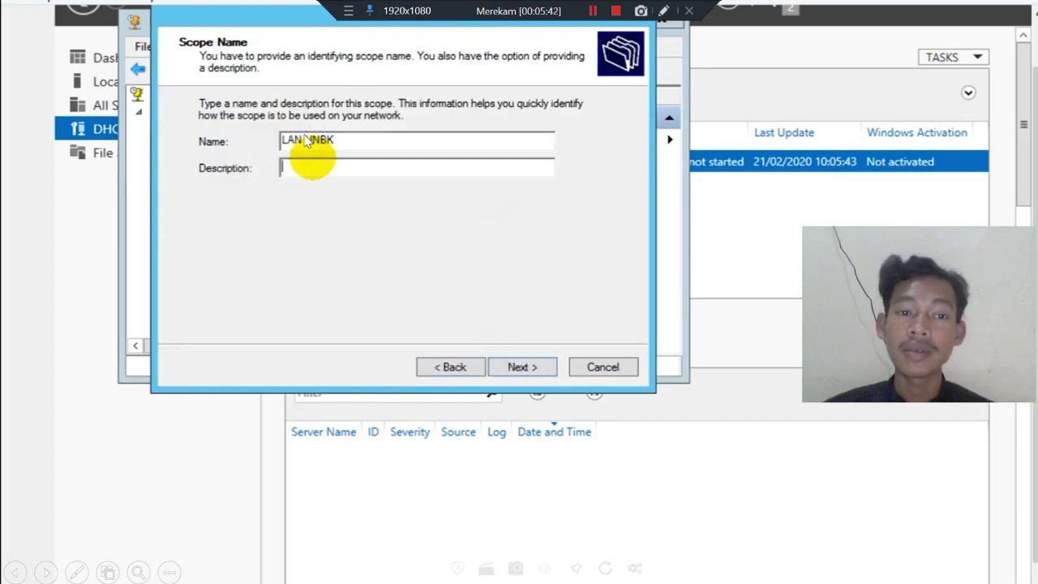
{"action": "left_click", "coordinate": [393, 188]}
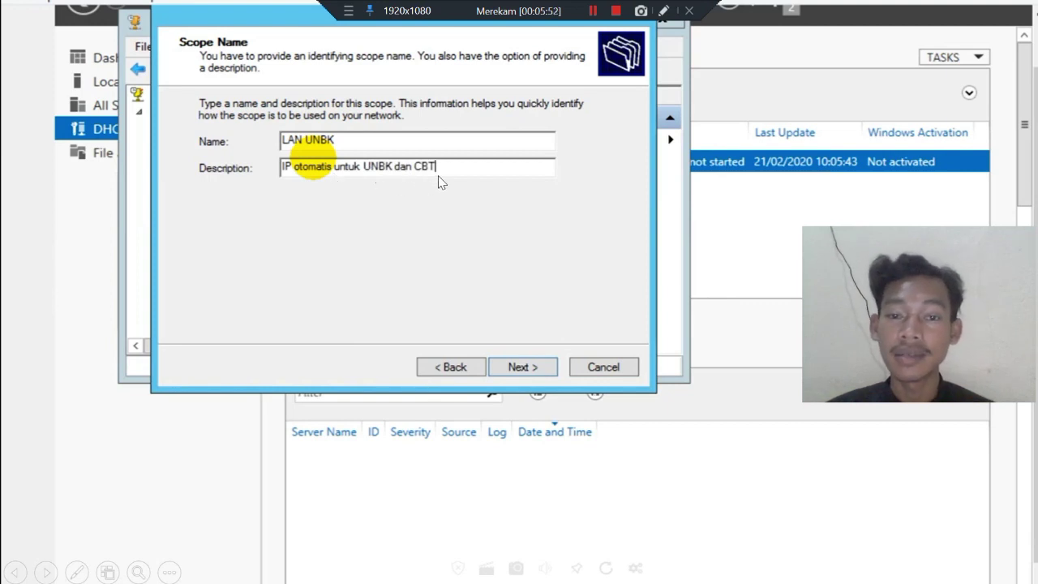
{"action": "left_click", "coordinate": [526, 367]}
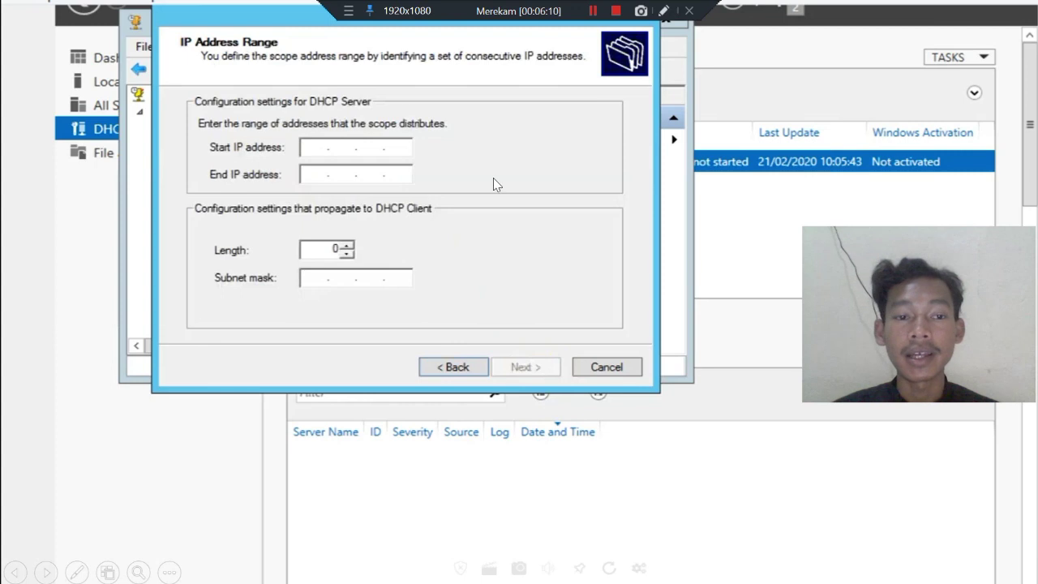
Set the scope range 192.168.0.1 to 192.168.0.190 with mask 255.255.255.0.
{"action": "type", "text": "192.168.0.1"}
{"action": "left_click", "coordinate": [317, 278]}
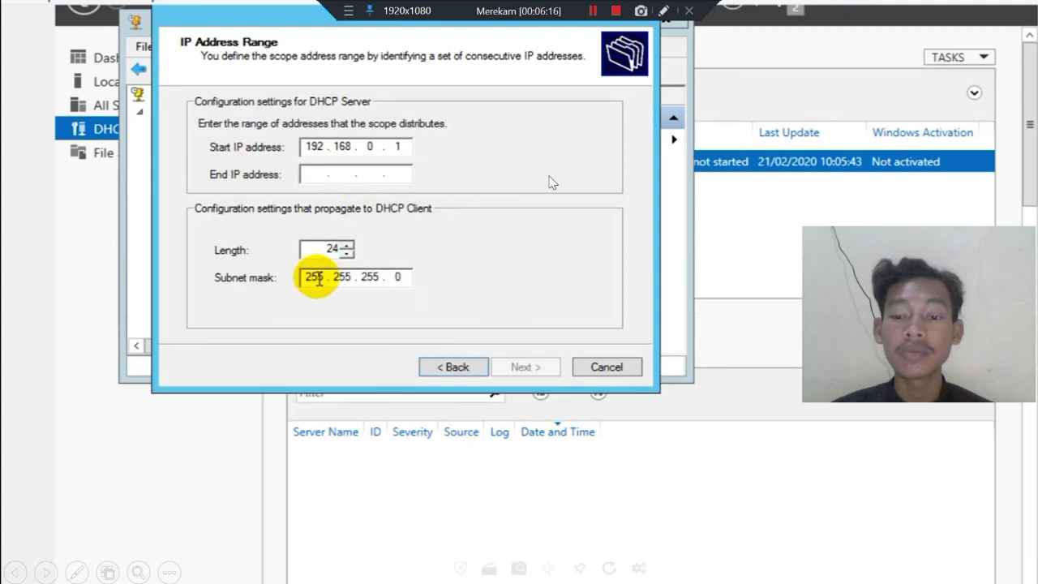
{"action": "type", "text": "192 . 168 . 0 . 19"}
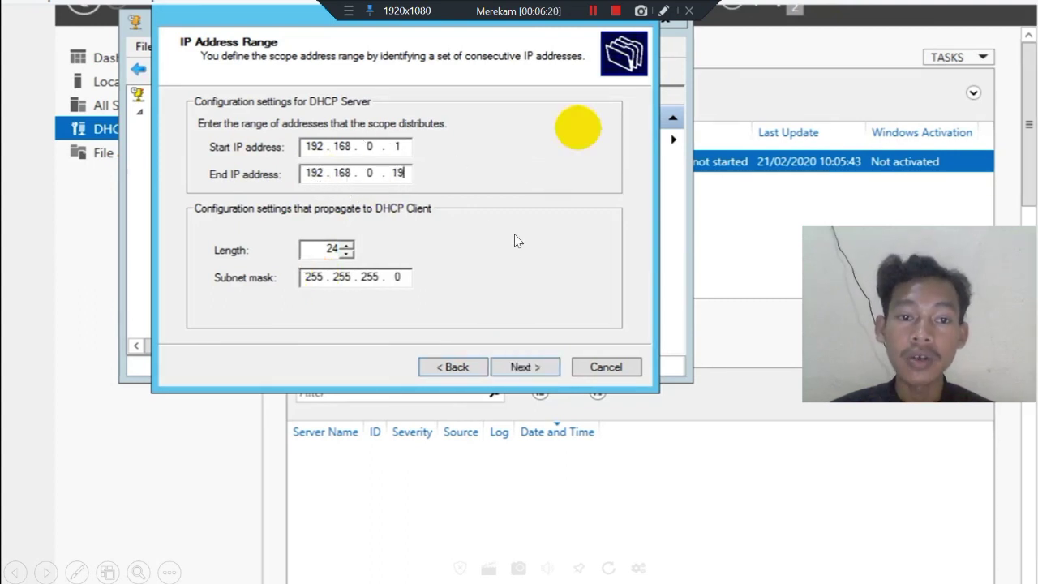
{"action": "type", "text": "0"}
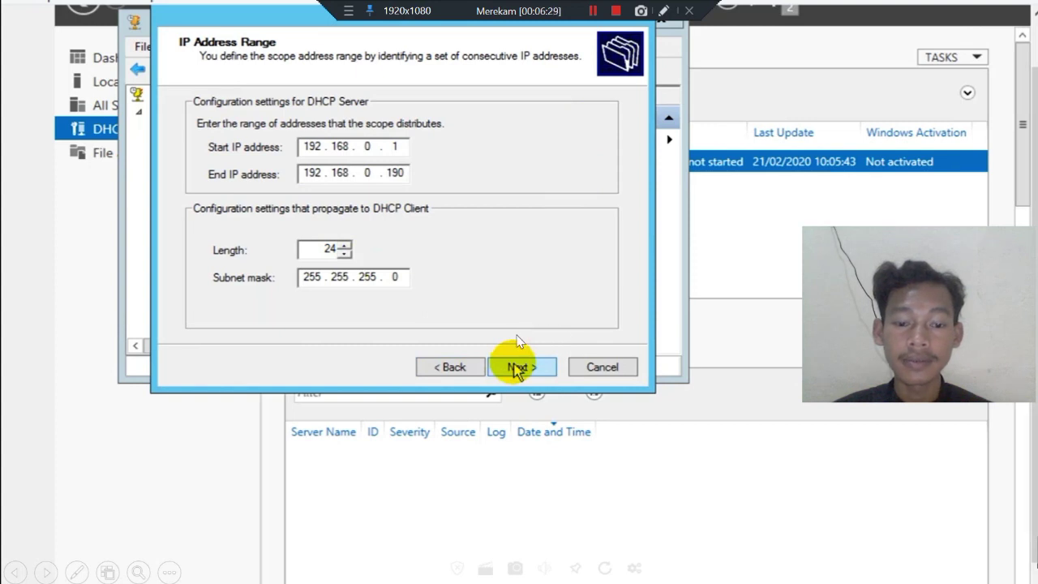
{"action": "left_click", "coordinate": [514, 365]}
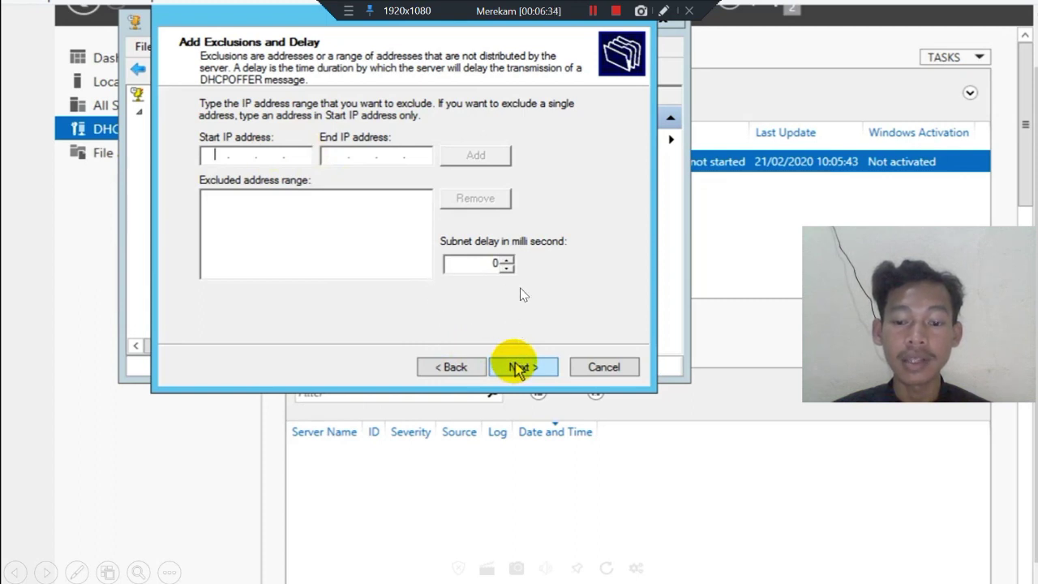
Skip exclusions, keep the default lease duration, and choose to configure DHCP options now.
{"action": "left_click", "coordinate": [519, 366]}
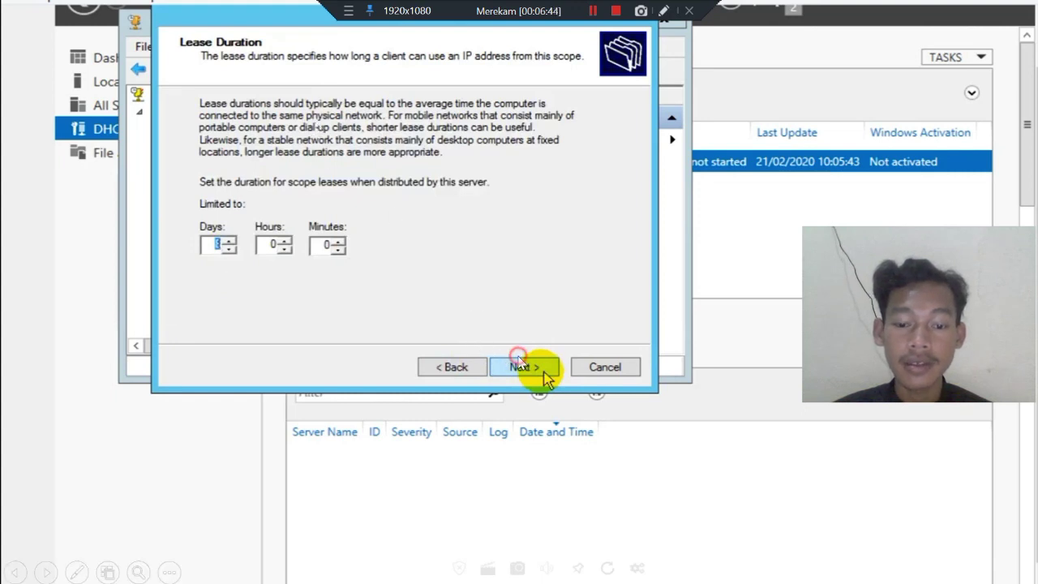
{"action": "left_click", "coordinate": [520, 367]}
{"action": "left_click", "coordinate": [519, 366]}
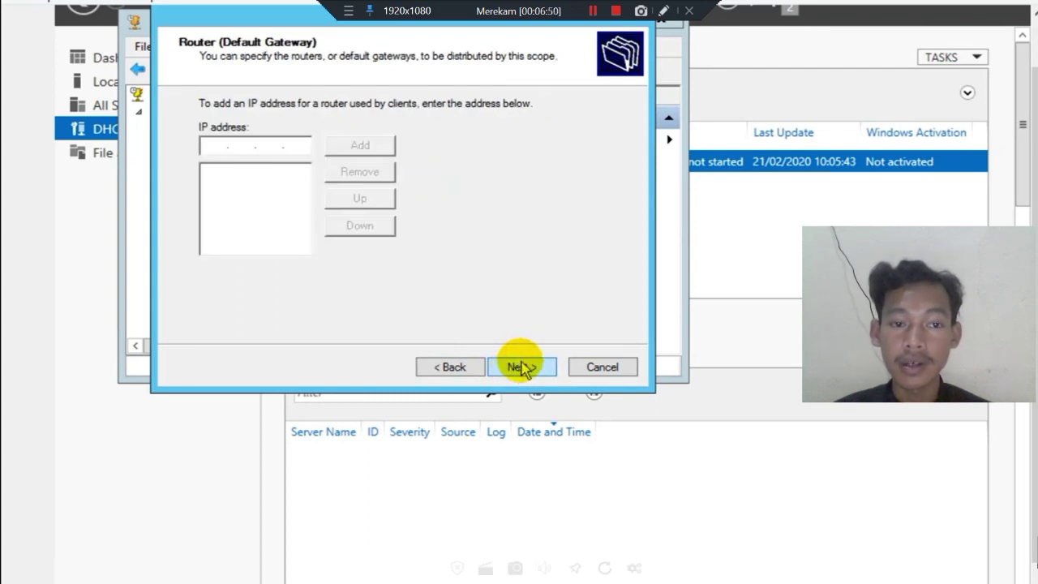
Leave the gateway blank and remove DNS servers 192.168.88.1, 101.255.4.249 and 4.2.2.1.
{"action": "left_click", "coordinate": [522, 367]}
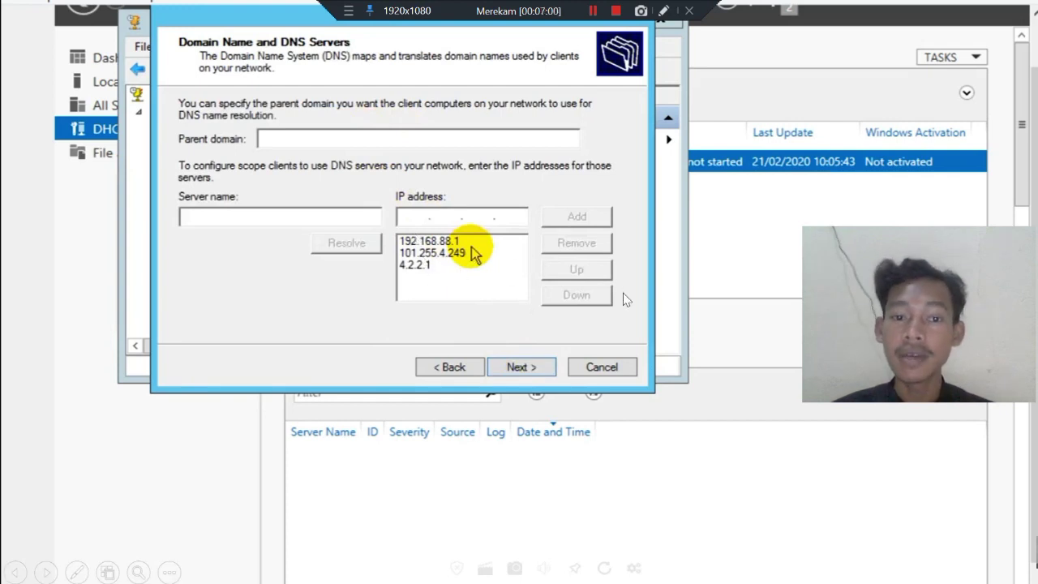
{"action": "left_click", "coordinate": [433, 242]}
{"action": "left_click", "coordinate": [560, 249]}
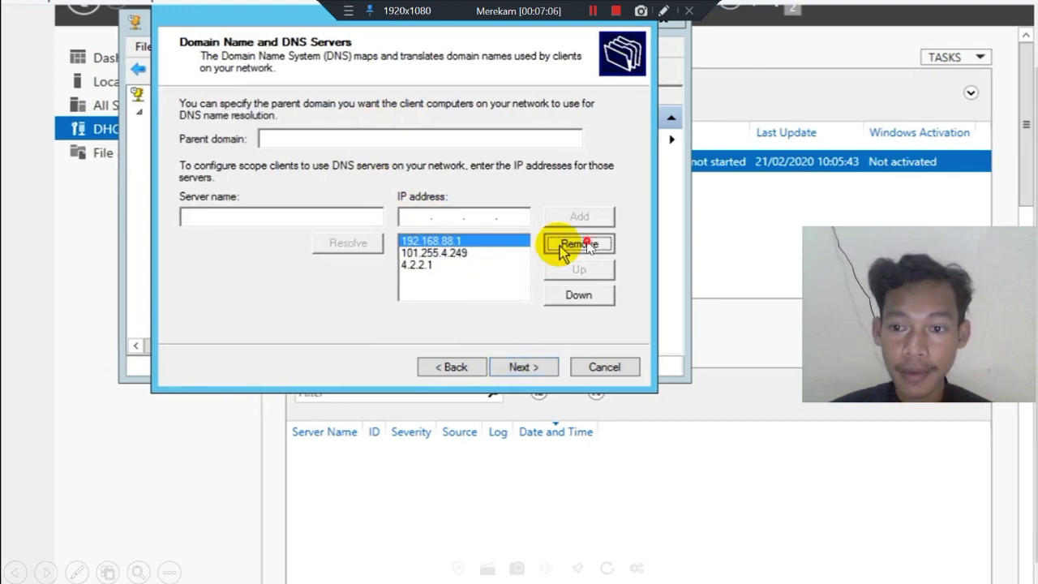
{"action": "left_click", "coordinate": [561, 246]}
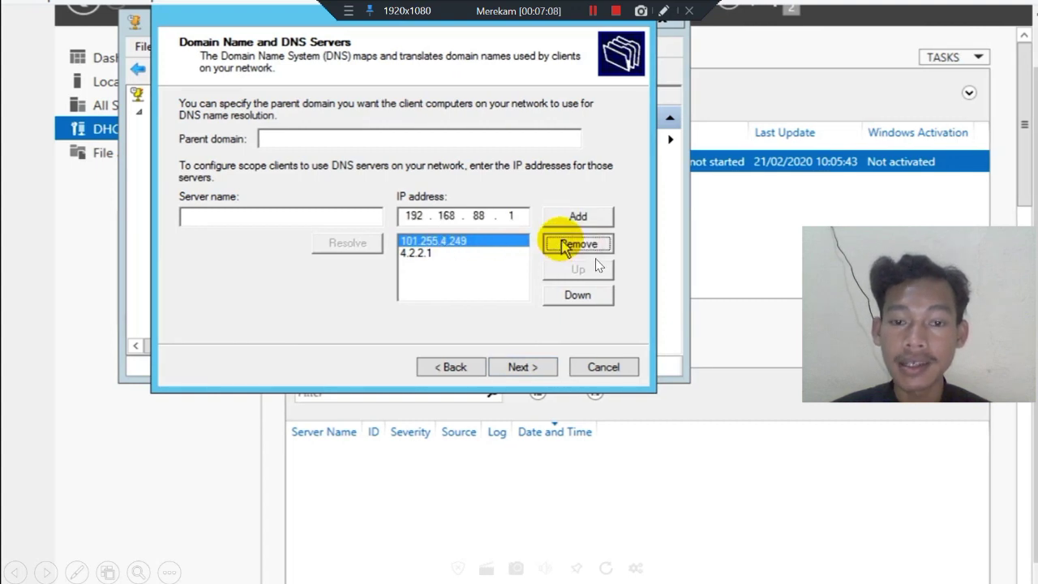
{"action": "left_click", "coordinate": [565, 246]}
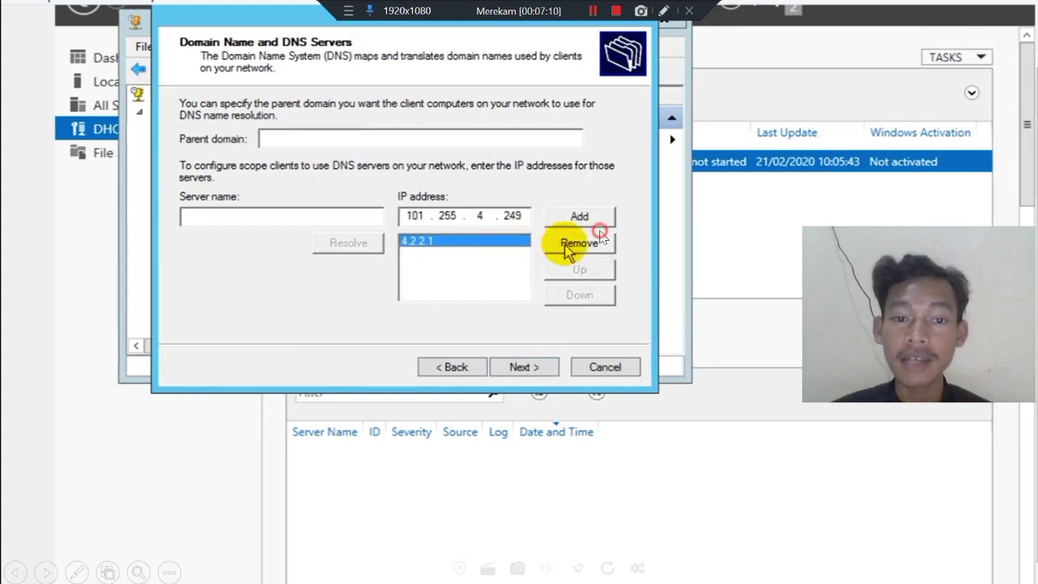
{"action": "left_click", "coordinate": [565, 246]}
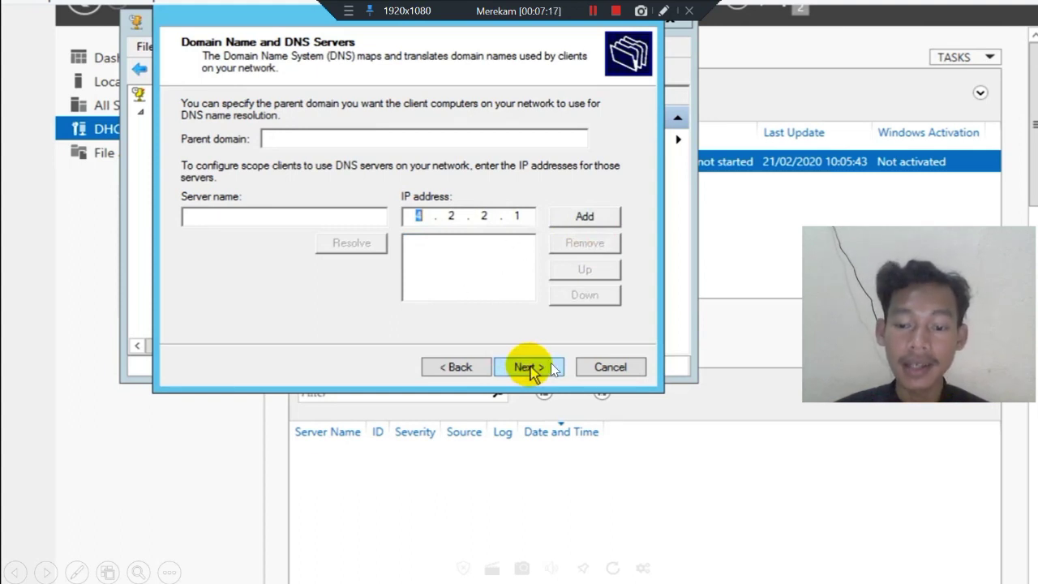
Skip WINS servers, choose to activate the scope now, and finish the wizard.
{"action": "left_click", "coordinate": [532, 367]}
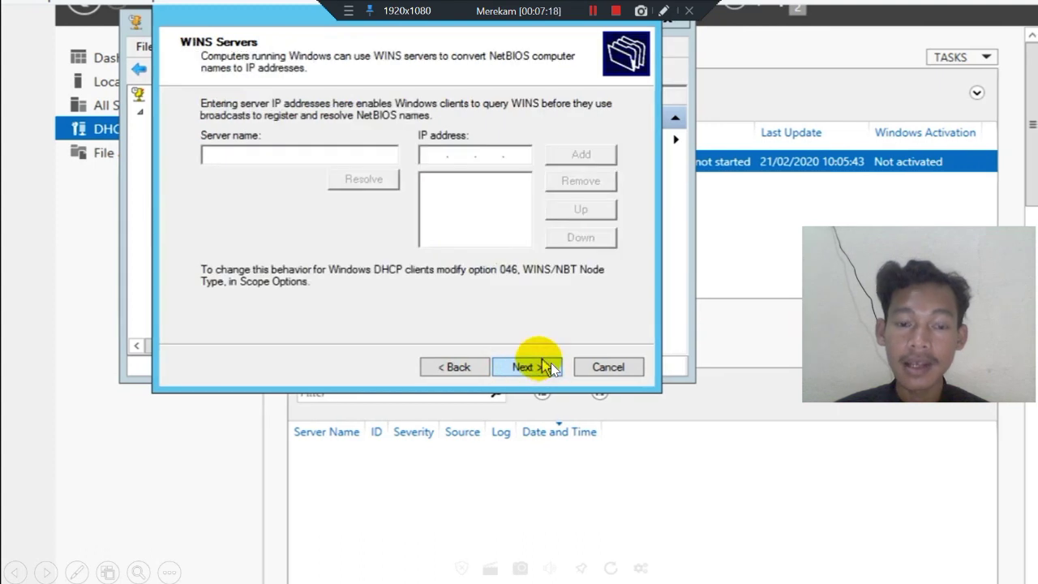
{"action": "left_click", "coordinate": [551, 363]}
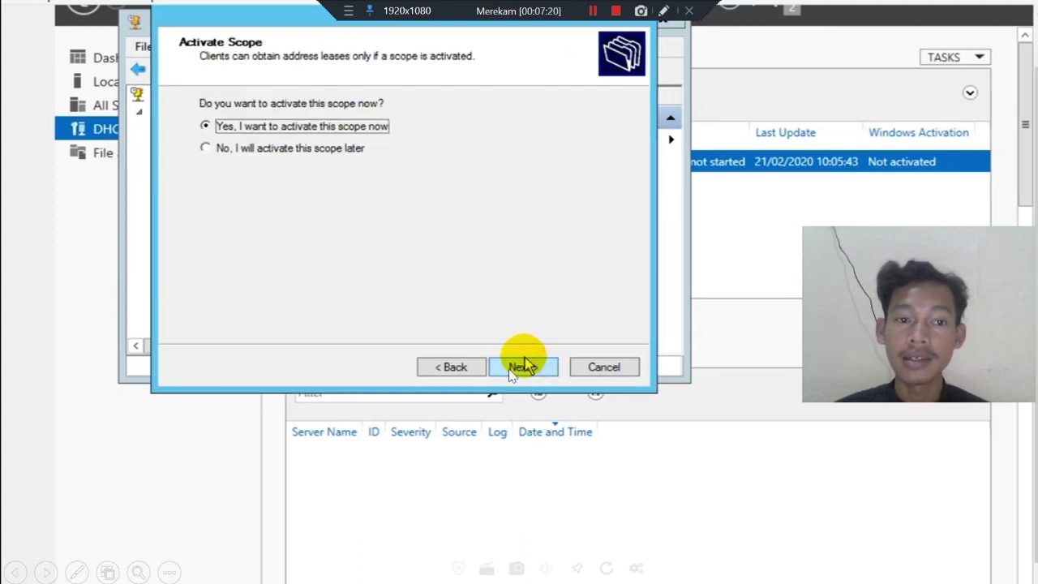
{"action": "left_click", "coordinate": [523, 366]}
{"action": "left_click", "coordinate": [523, 368]}
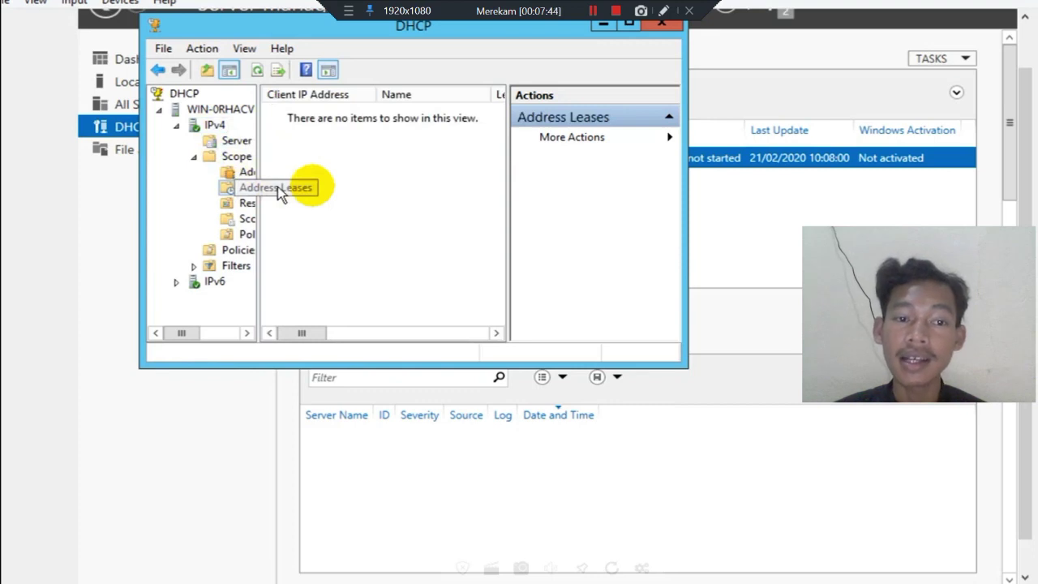
Refresh Address Leases to list SERVER3 (192.168.0.1) and the laptop (192.168.0.2), then open PowerShell.
{"action": "right_click", "coordinate": [253, 189]}
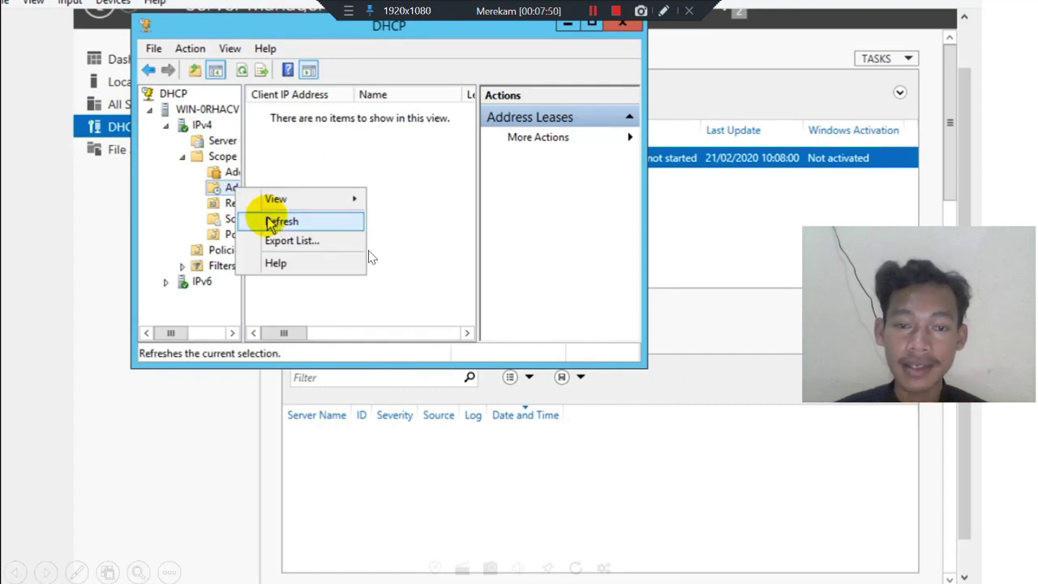
{"action": "left_click", "coordinate": [272, 222]}
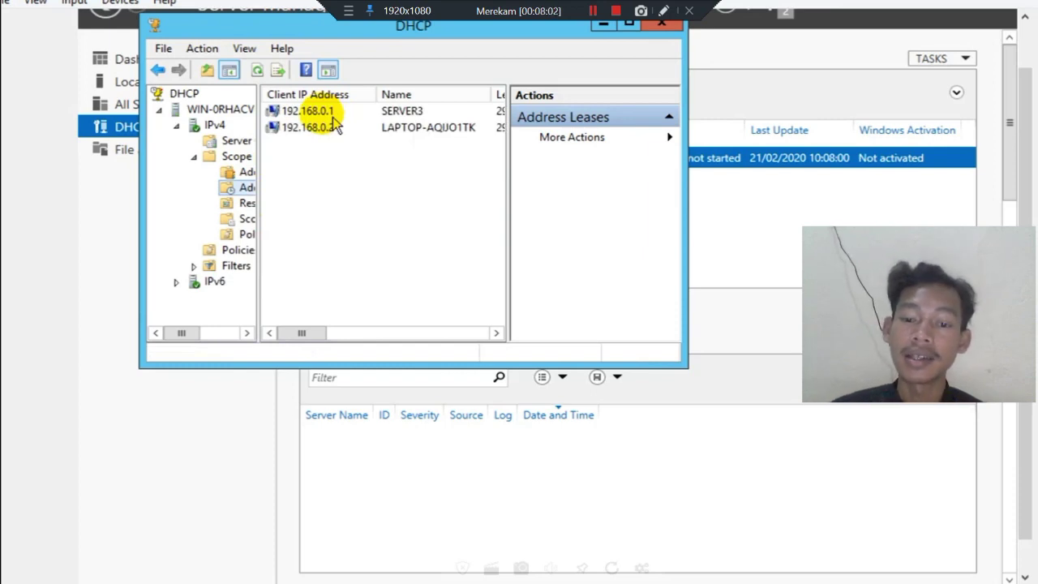
{"action": "left_click", "coordinate": [590, 244]}
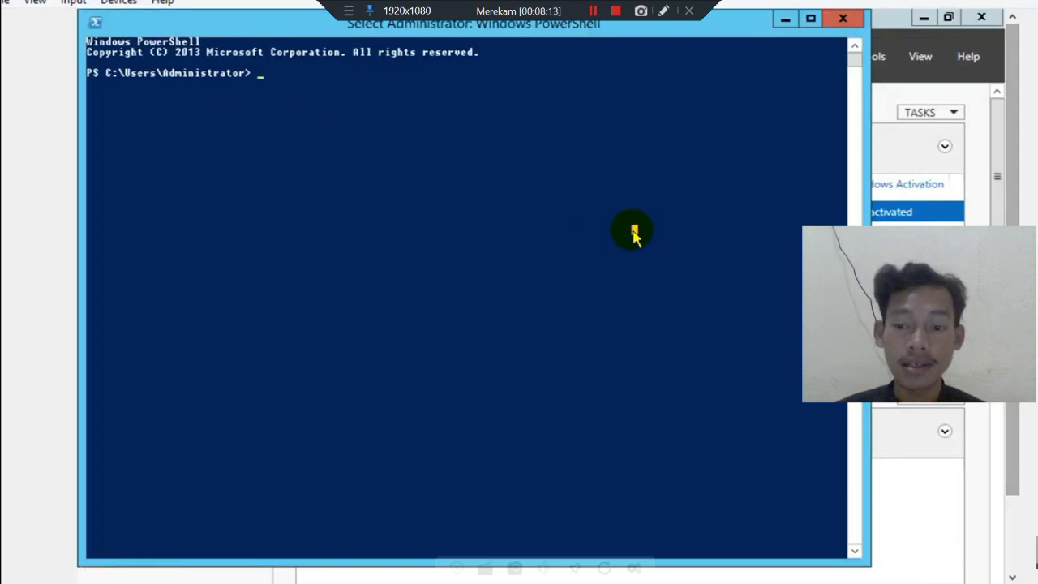
Ping 192.168.0.2 from PowerShell and confirm four replies with 0% loss.
{"action": "left_click", "coordinate": [229, 93]}
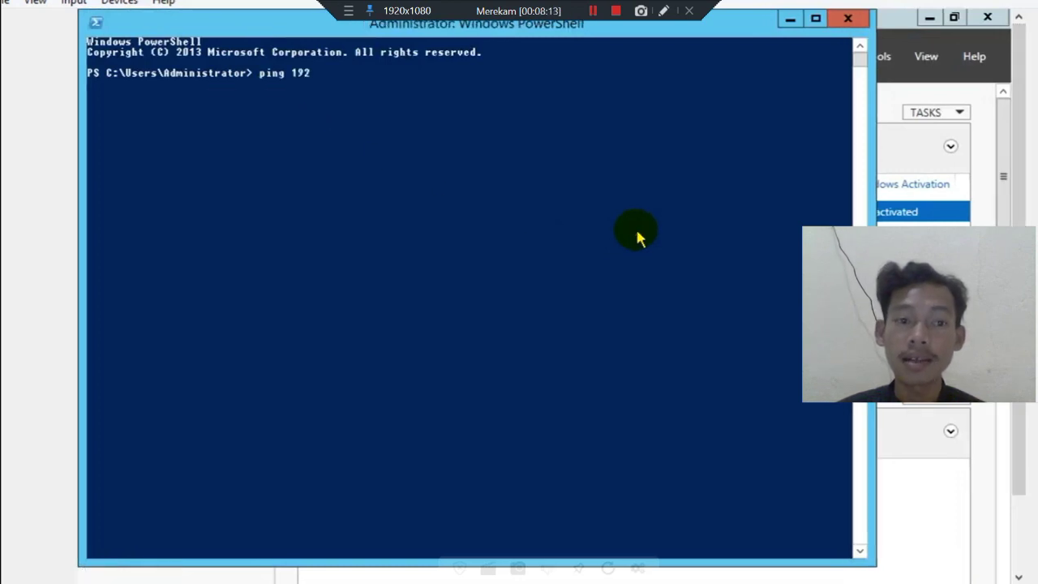
{"action": "left_click", "coordinate": [427, 172]}
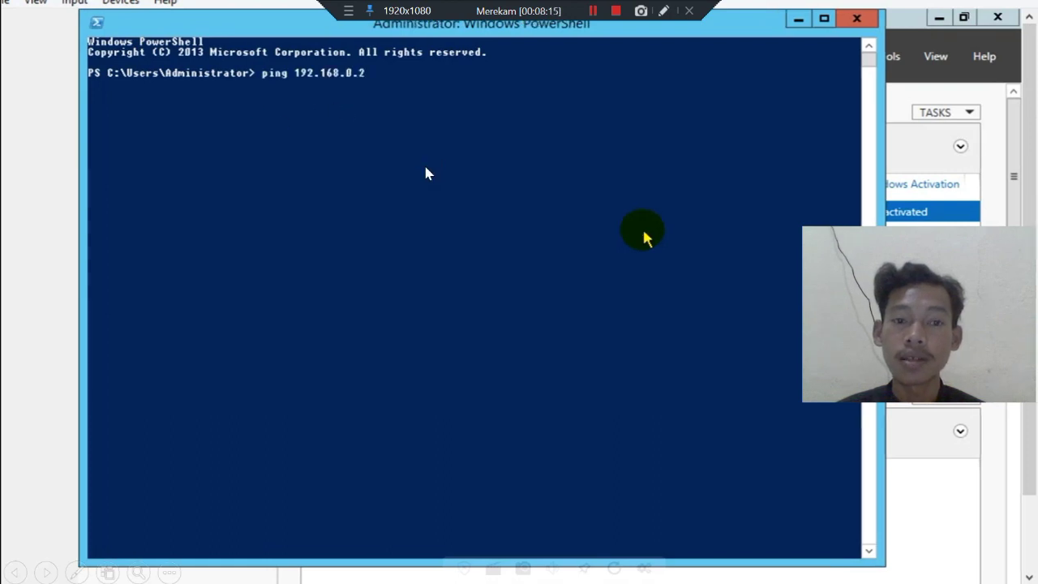
{"action": "left_click", "coordinate": [484, 181]}
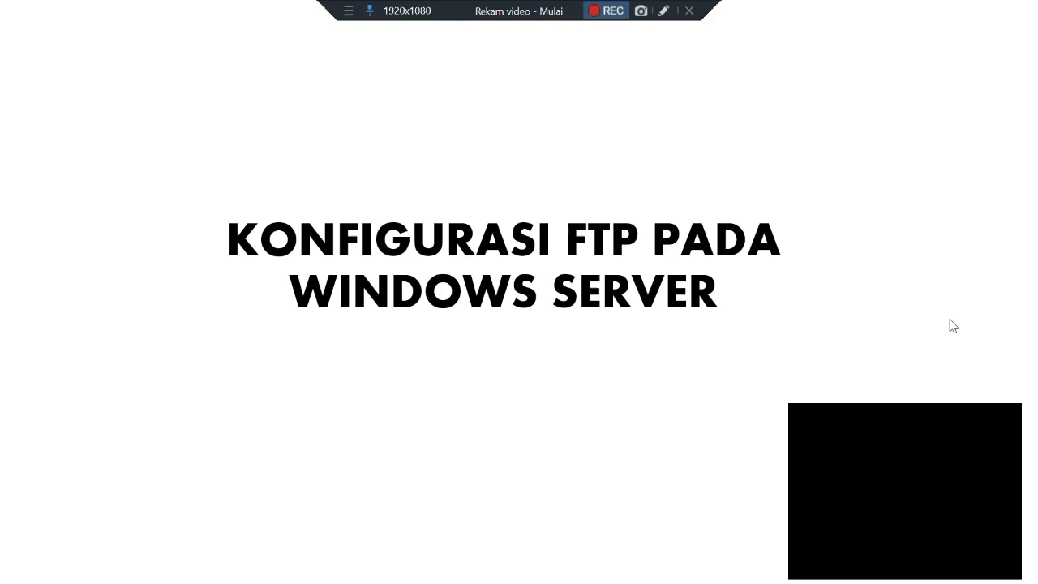
Move on to the 'KONFIGURASI FTP PADA WINDOWS SERVER' section title slide.
{"action": "left_click_drag", "start_coordinate": [982, 411], "coordinate": [983, 260]}
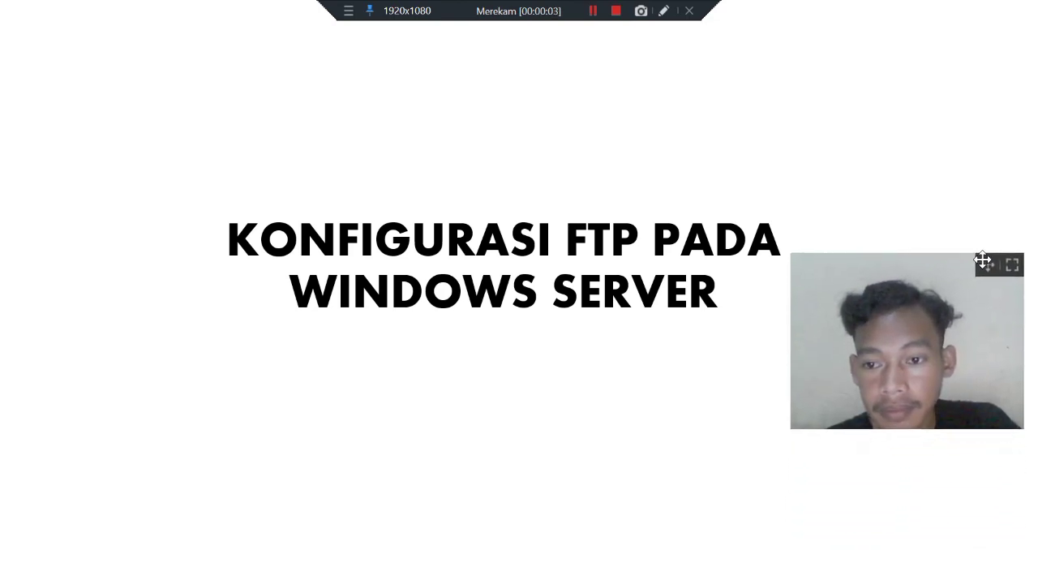
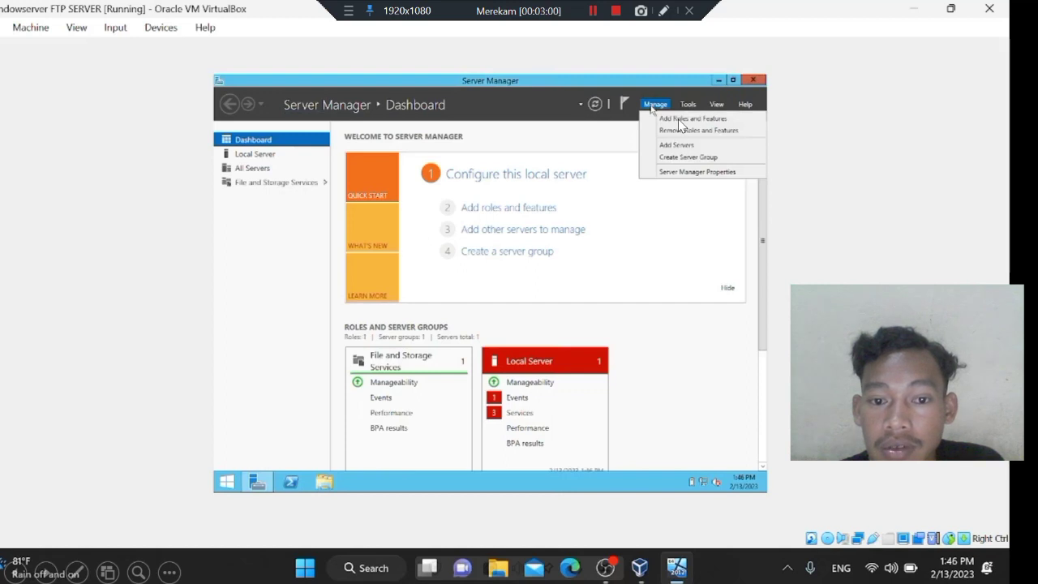
Start the Add Roles and Features wizard with the local server as the install target.
{"action": "left_click", "coordinate": [680, 122]}
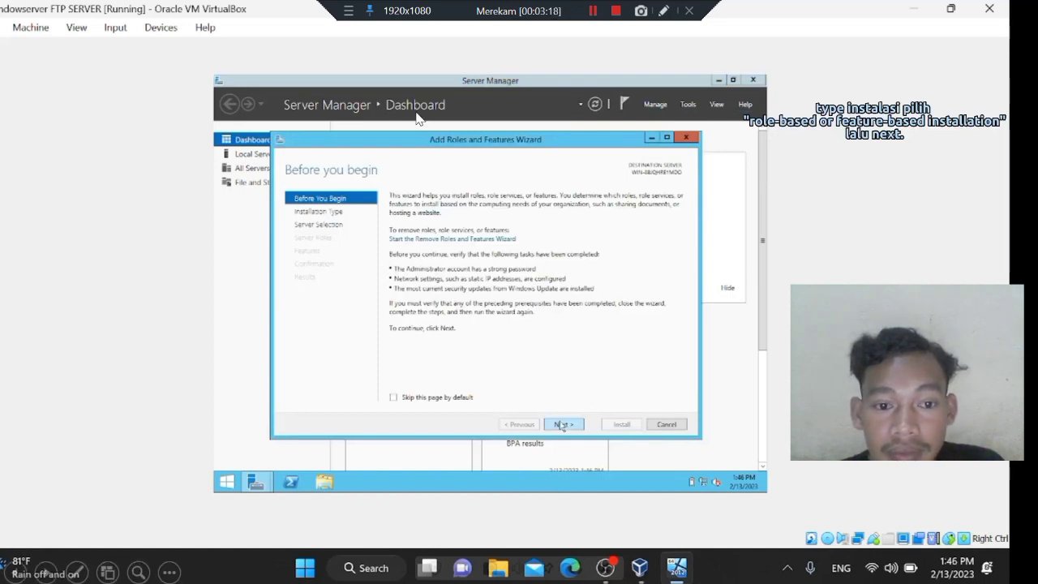
{"action": "left_click", "coordinate": [536, 244]}
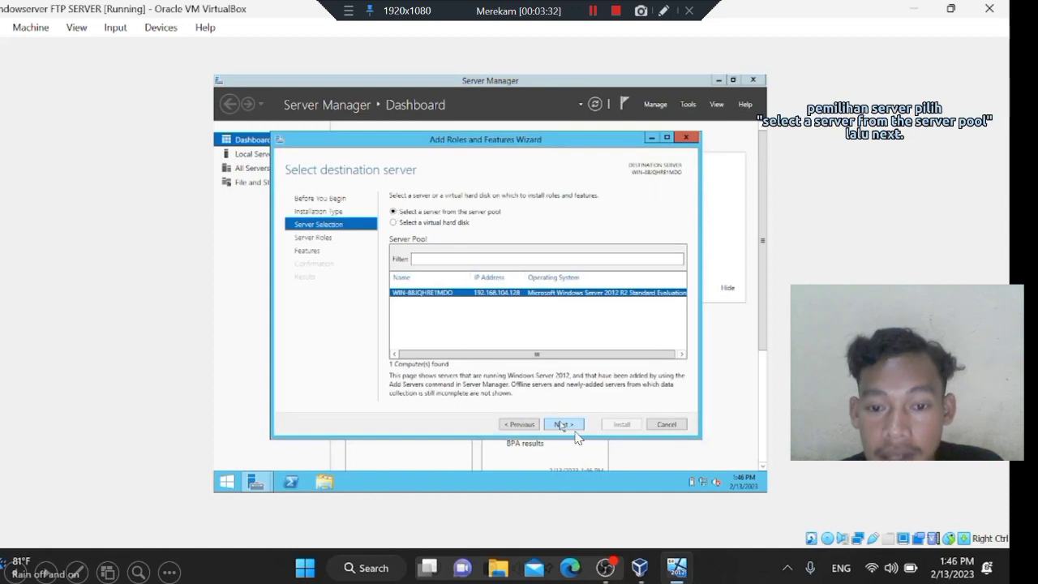
{"action": "left_click", "coordinate": [572, 423]}
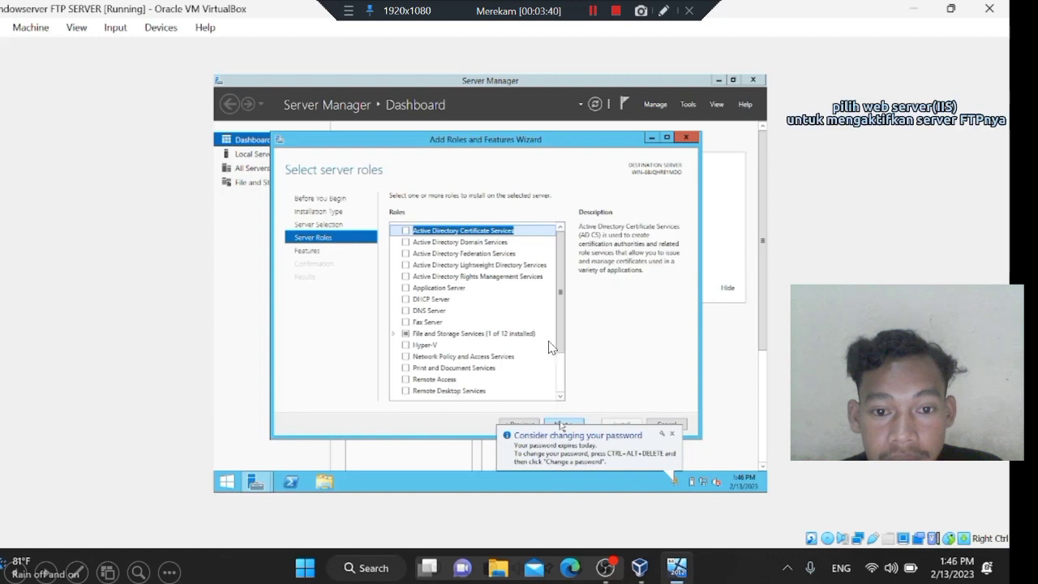
Select Web Server (IIS) with FTP Server and FTP Extensibility, reaching the confirmation page.
{"action": "key", "text": "w"}
{"action": "key", "text": "space"}
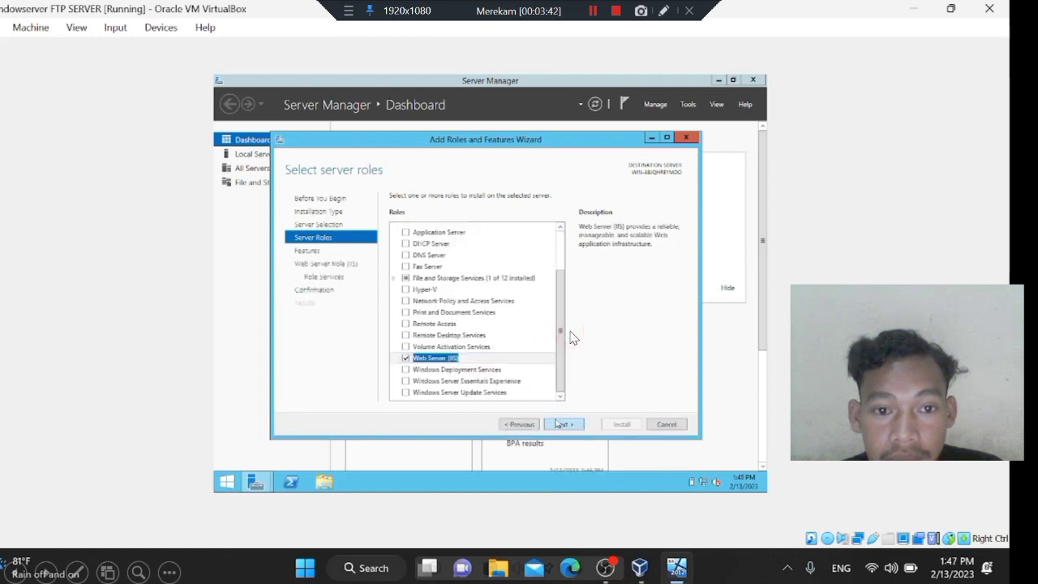
{"action": "left_click", "coordinate": [560, 425]}
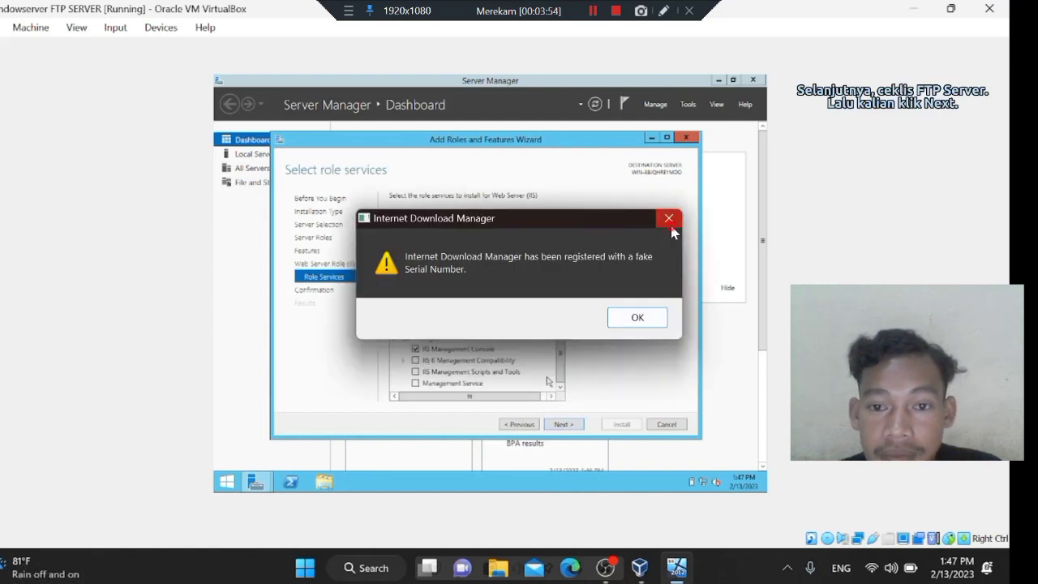
{"action": "left_click", "coordinate": [668, 218]}
{"action": "left_click", "coordinate": [405, 302]}
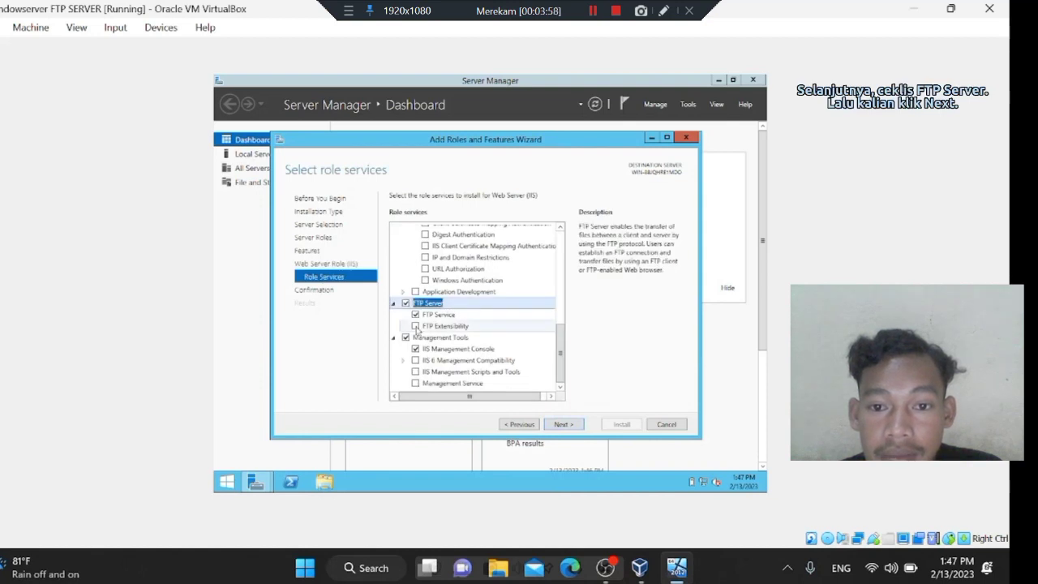
{"action": "left_click", "coordinate": [416, 326]}
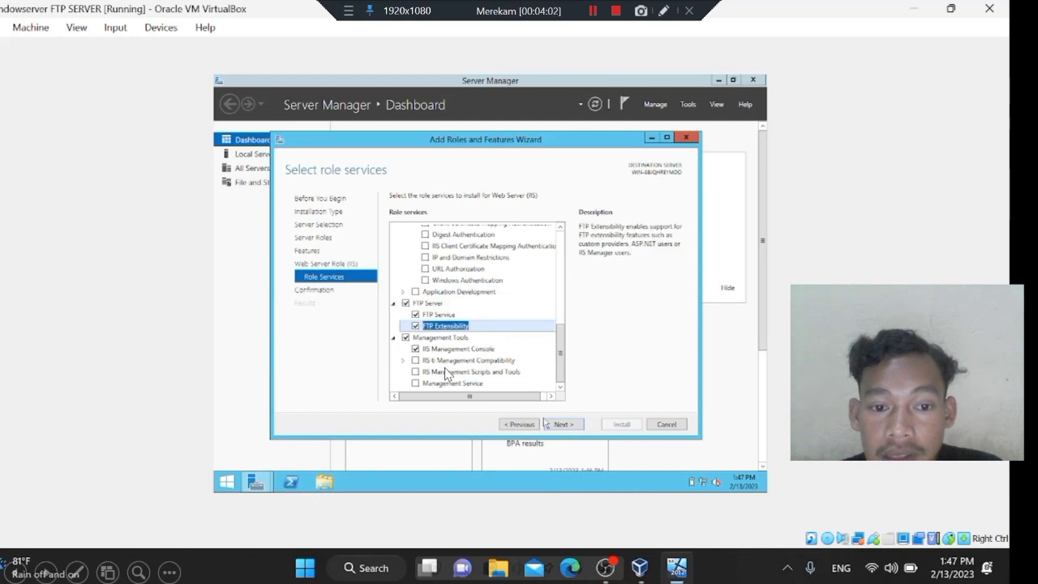
{"action": "left_click", "coordinate": [548, 424]}
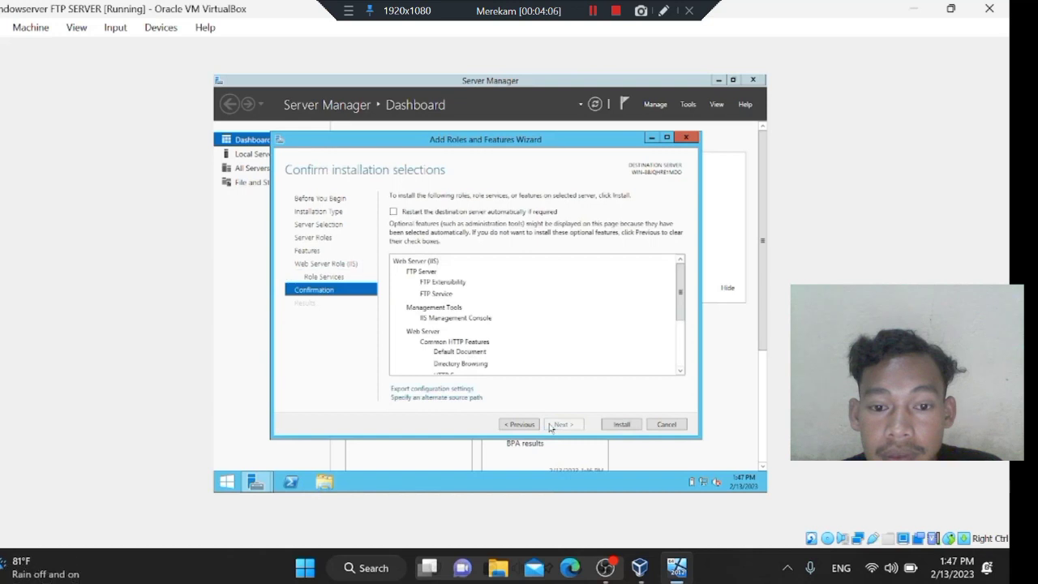
Install the Web Server (IIS) role with its FTP services, then bring up the Tools menu.
{"action": "left_click", "coordinate": [619, 424]}
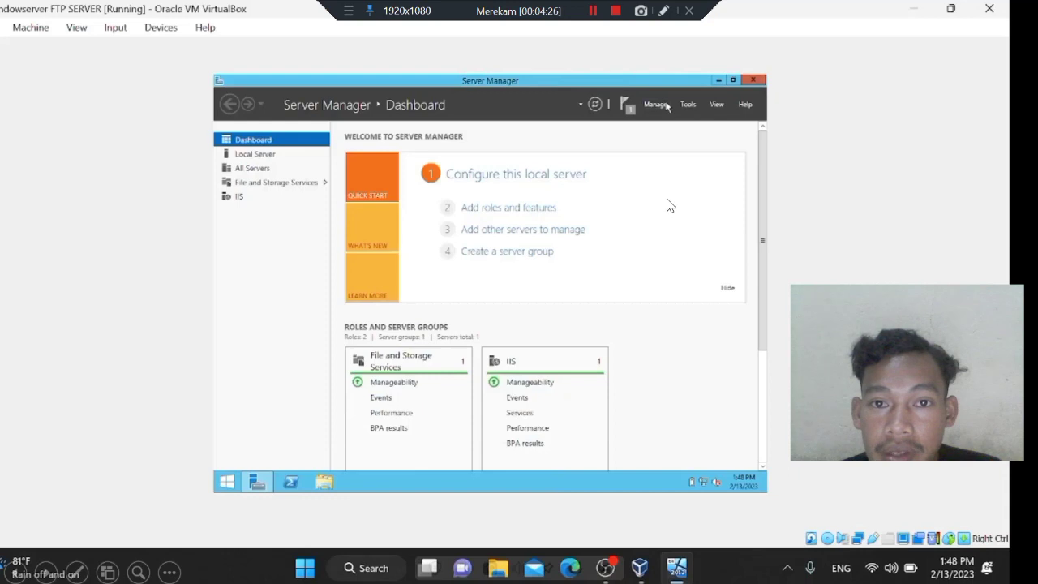
{"action": "left_click", "coordinate": [684, 107]}
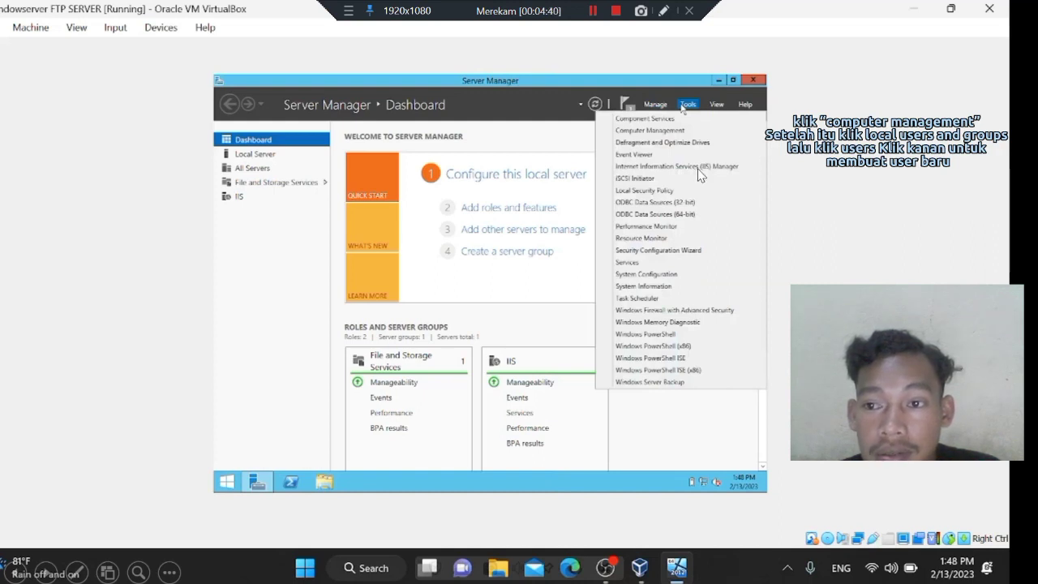
Open Computer Management's local Users list and begin a new user.
{"action": "left_click", "coordinate": [663, 227]}
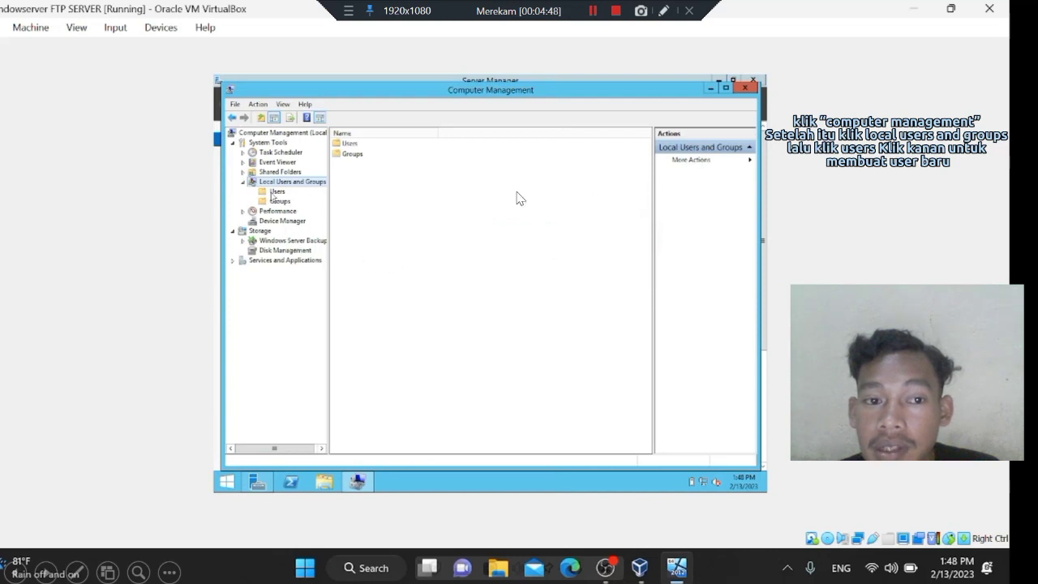
{"action": "left_click", "coordinate": [597, 209]}
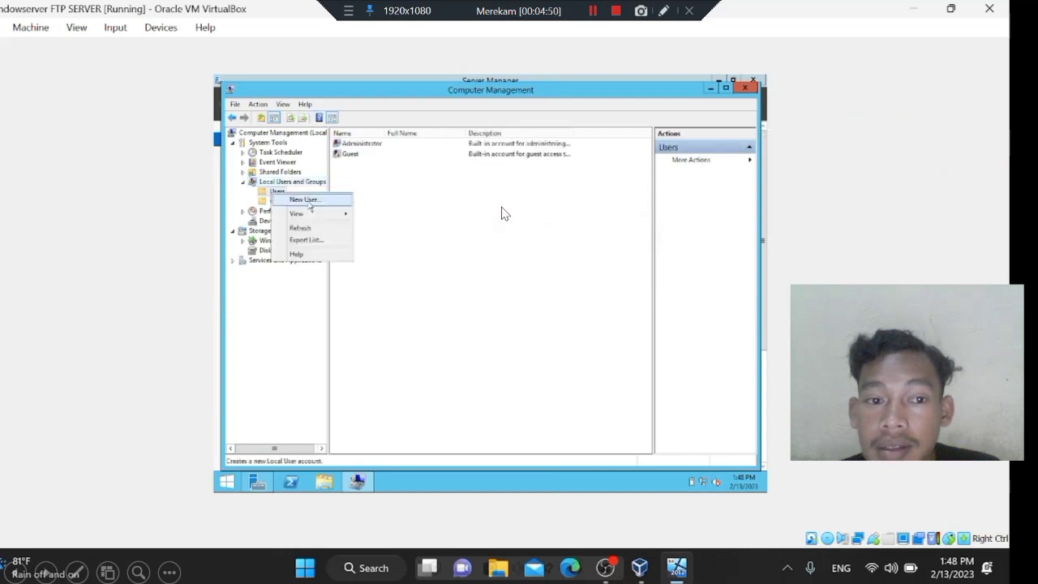
{"action": "left_click", "coordinate": [351, 233]}
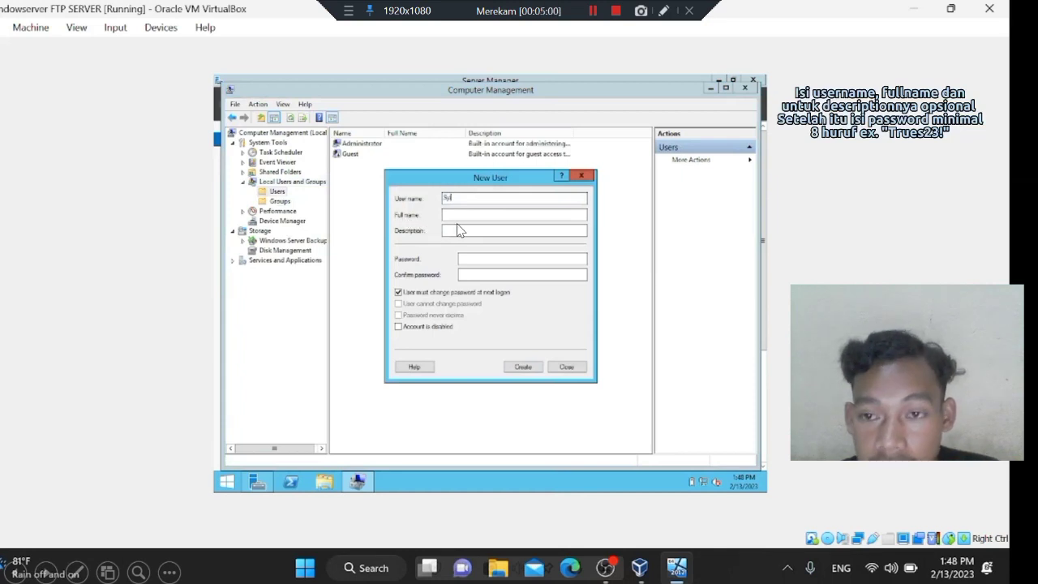
Create a local user with a username, full name, description 'FTP server Windows' and password.
{"action": "type", "text": "fa"}
{"action": "key", "text": "Tab"}
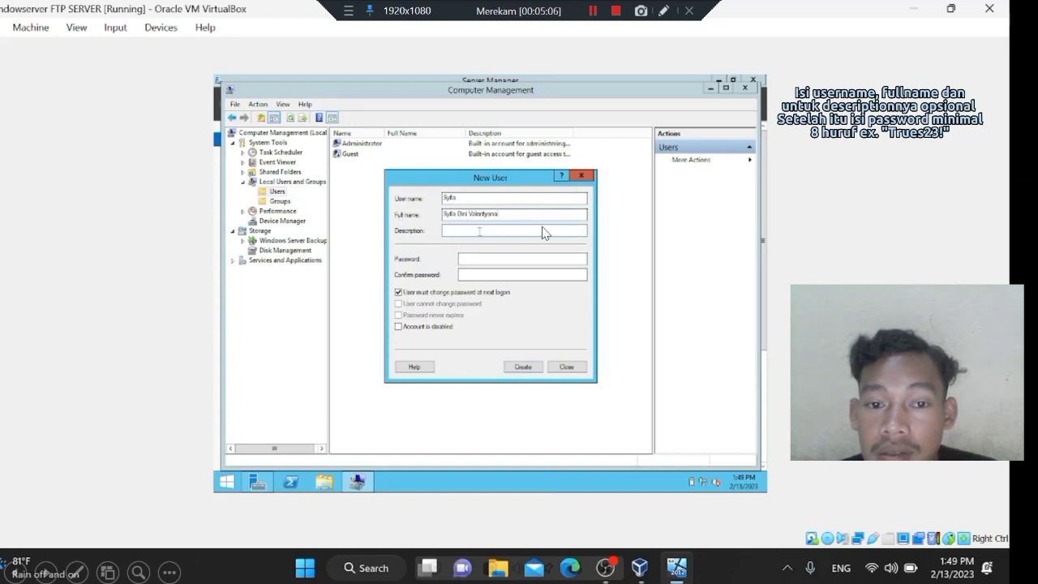
{"action": "left_click", "coordinate": [444, 240]}
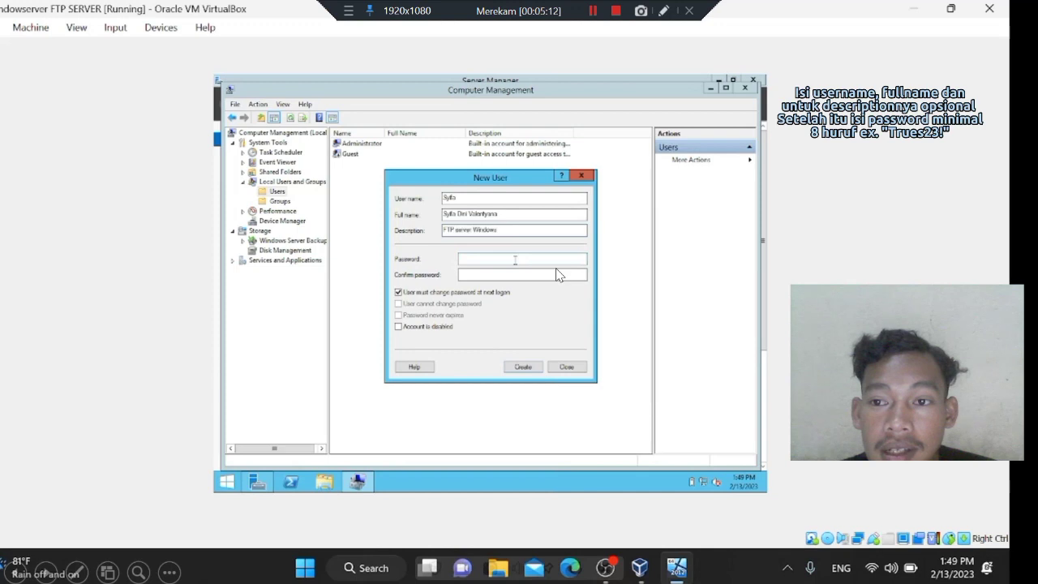
{"action": "key", "text": "ctrl+v"}
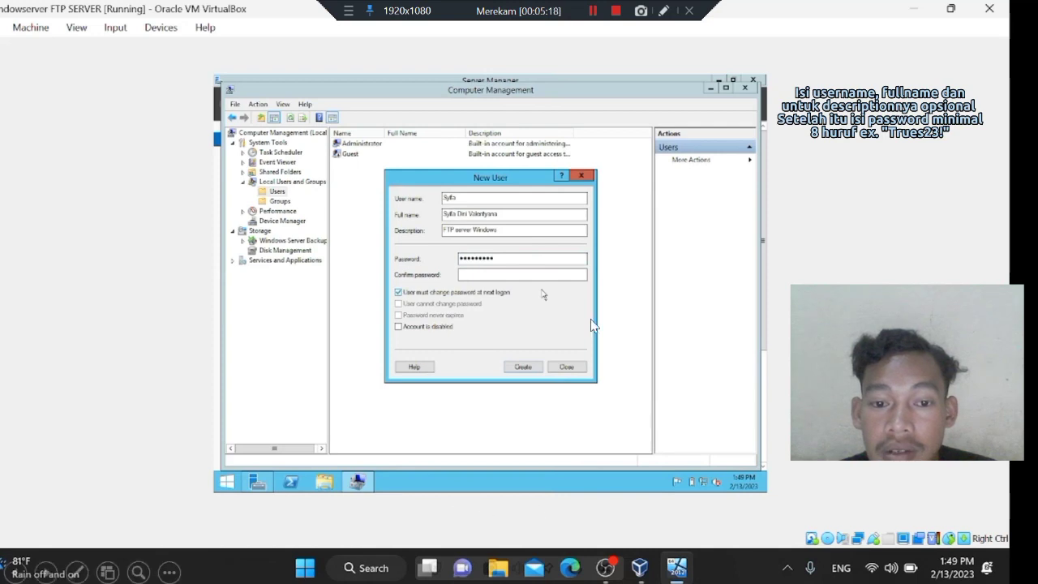
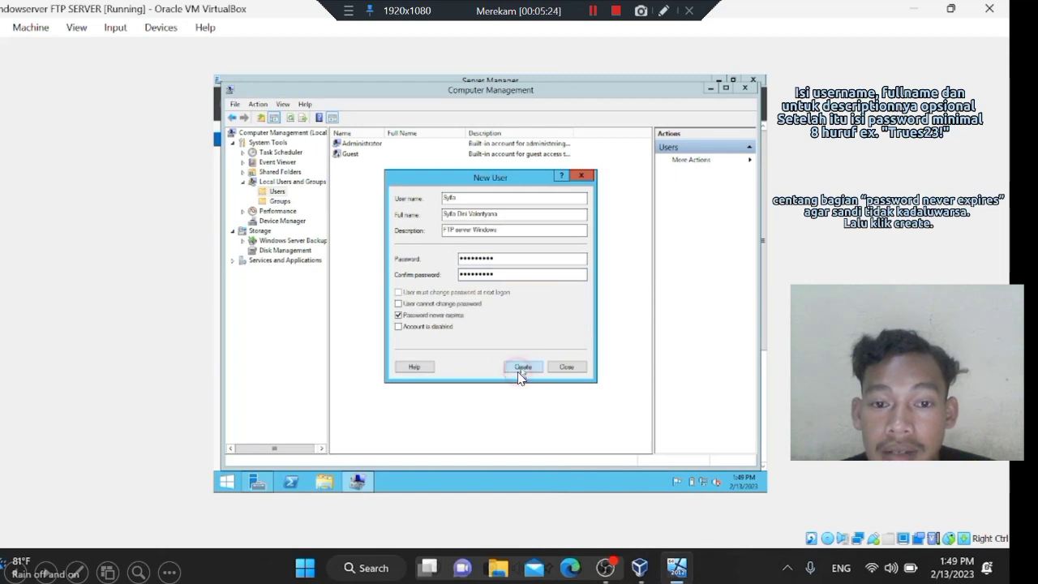
{"action": "left_click", "coordinate": [522, 370]}
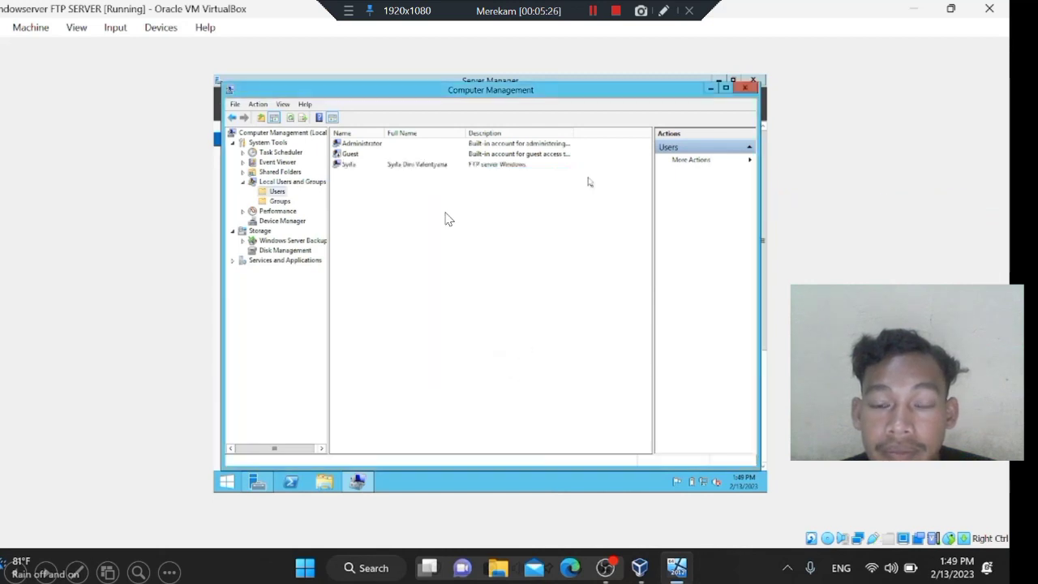
{"action": "right_click", "coordinate": [283, 202]}
Add the newly created user to the Administrators group and apply the change.
{"action": "left_click", "coordinate": [600, 198]}
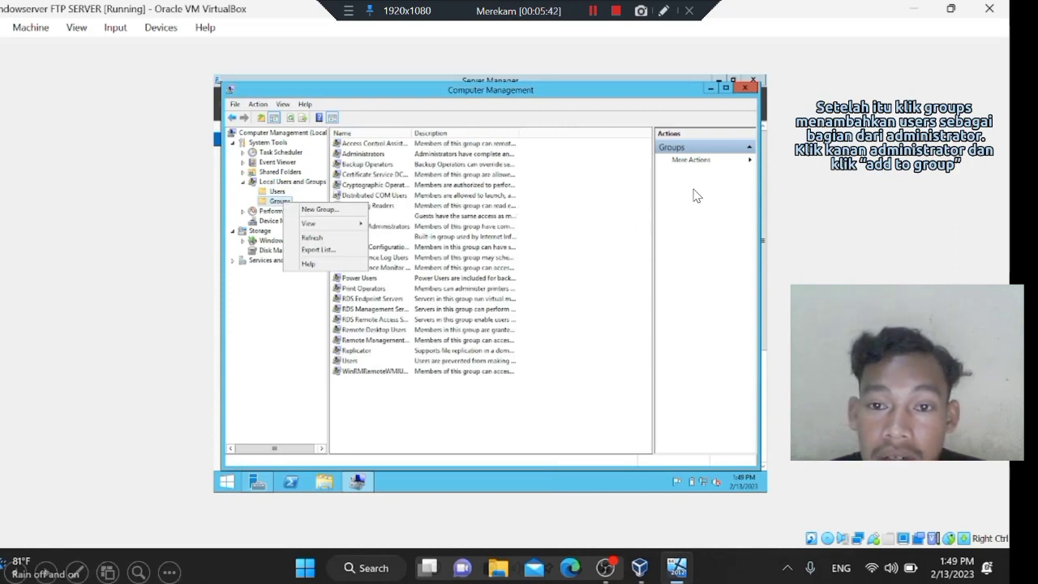
{"action": "left_click", "coordinate": [428, 247]}
{"action": "right_click", "coordinate": [358, 153]}
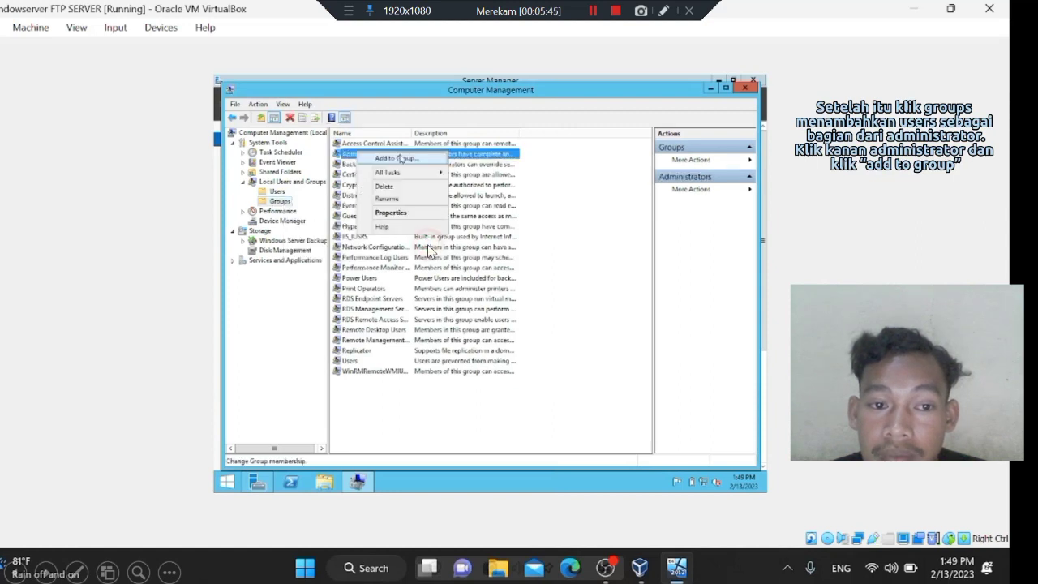
{"action": "left_click", "coordinate": [389, 157]}
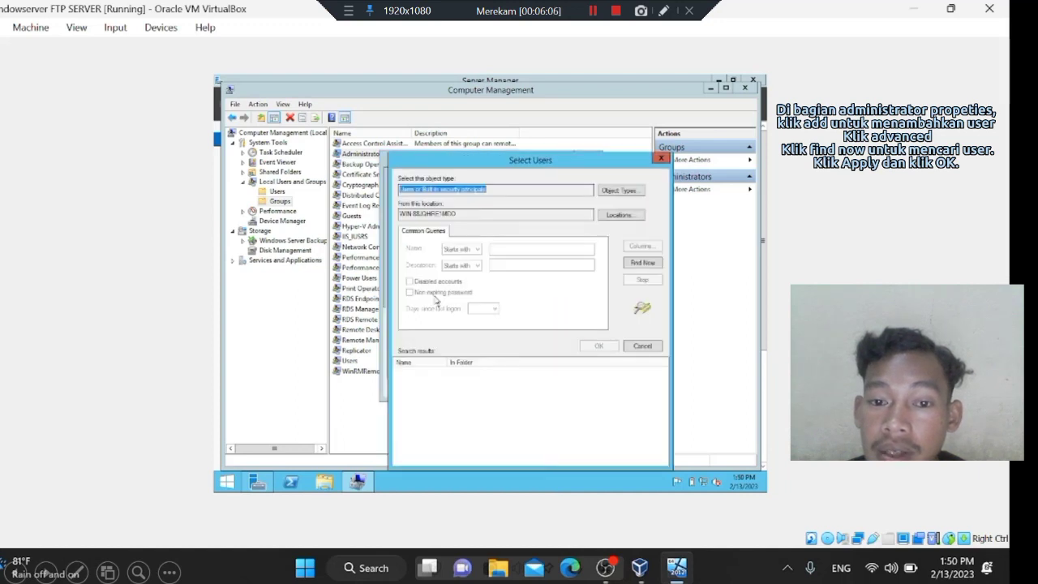
{"action": "left_click", "coordinate": [643, 263]}
{"action": "scroll", "coordinate": [496, 422], "scroll_direction": "down", "scroll_amount": 5}
{"action": "left_click", "coordinate": [494, 447]}
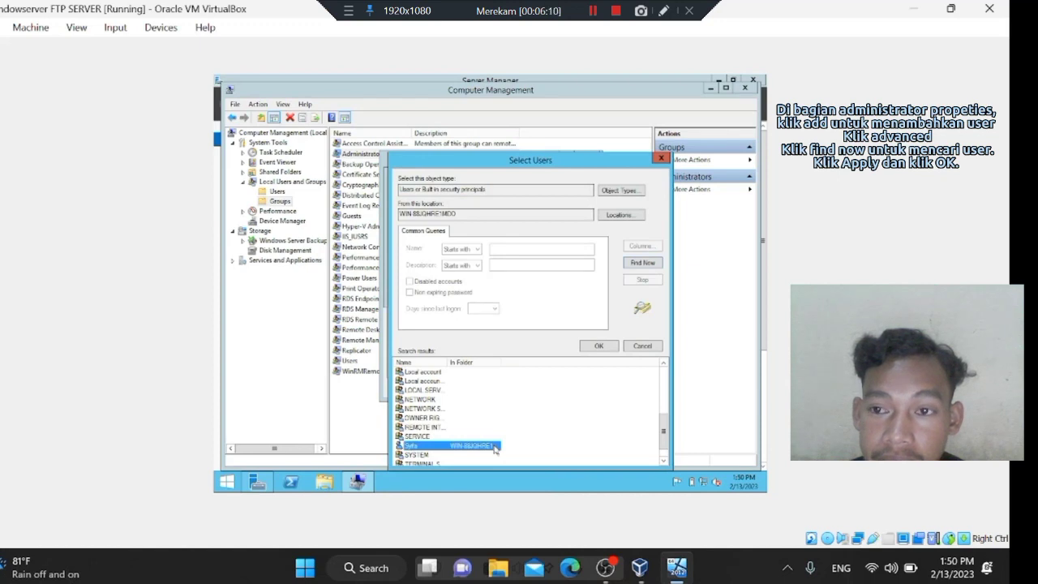
{"action": "double_click", "coordinate": [494, 446]}
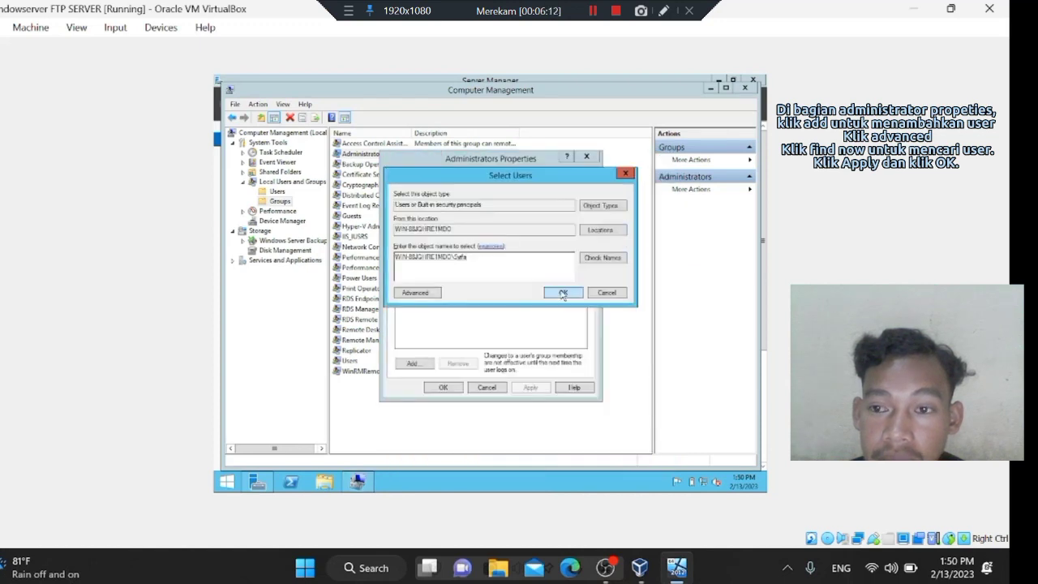
{"action": "left_click", "coordinate": [562, 293]}
{"action": "left_click", "coordinate": [449, 389]}
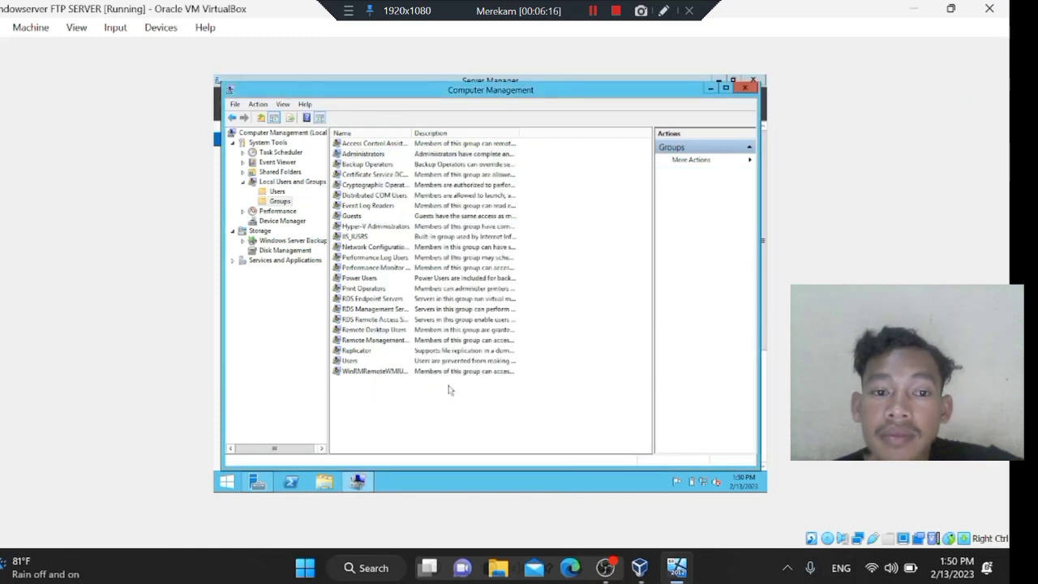
{"action": "left_click", "coordinate": [499, 230]}
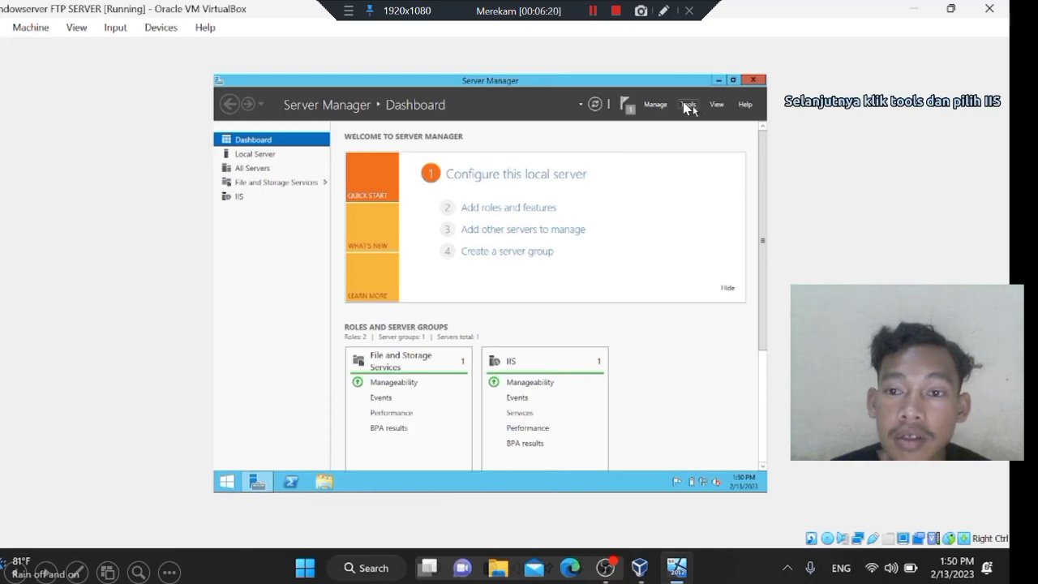
In IIS Manager, enable FTP Anonymous Authentication on the local server.
{"action": "left_click", "coordinate": [686, 108]}
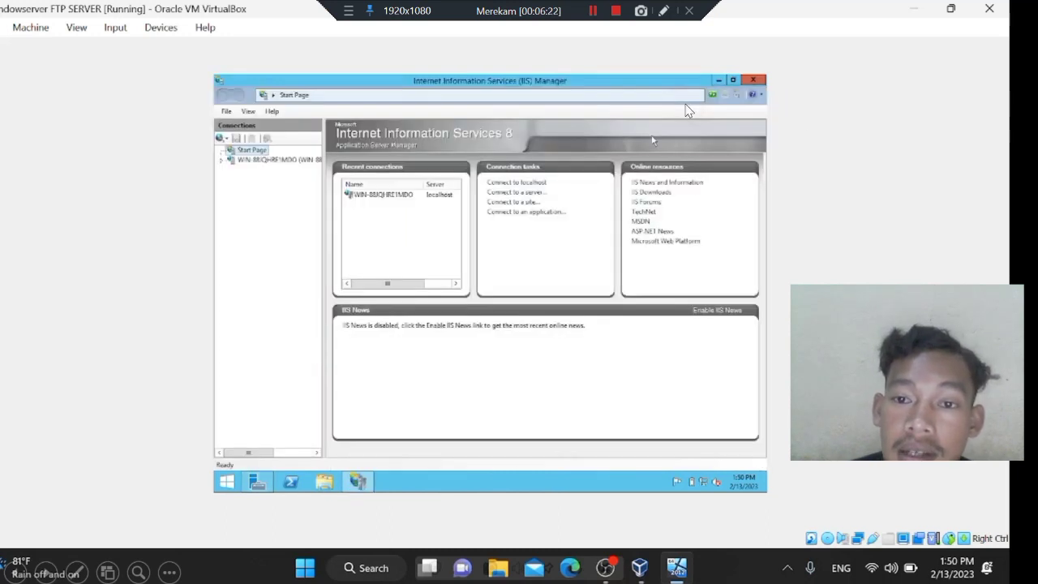
{"action": "left_click", "coordinate": [605, 253]}
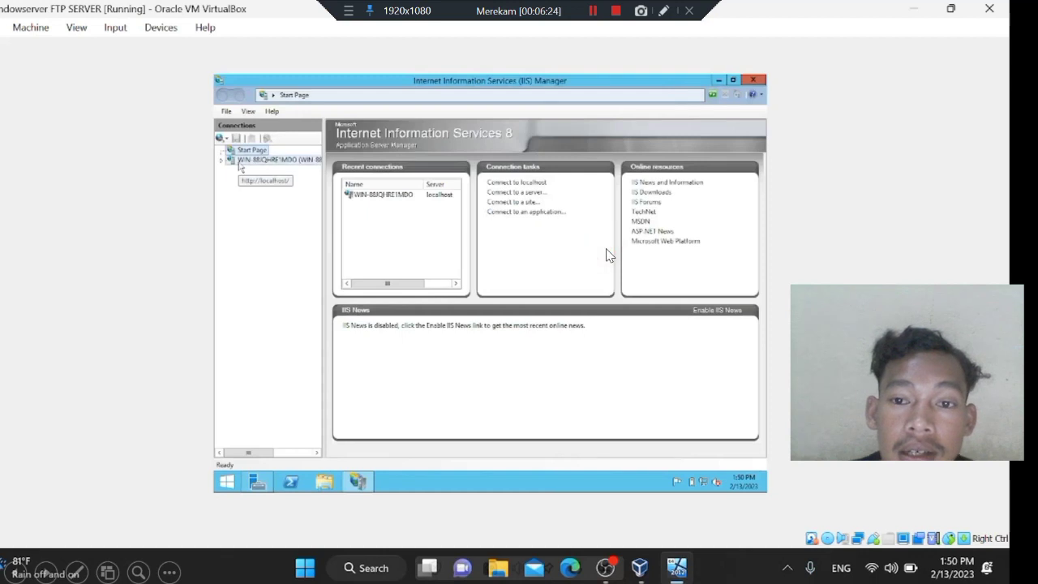
{"action": "left_click", "coordinate": [338, 198]}
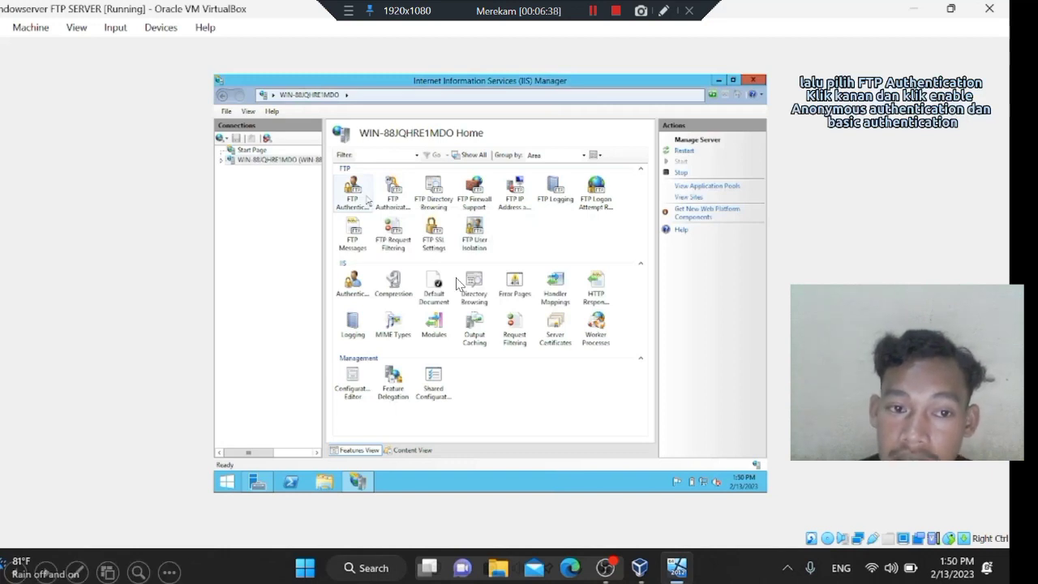
{"action": "double_click", "coordinate": [352, 202]}
{"action": "right_click", "coordinate": [392, 177]}
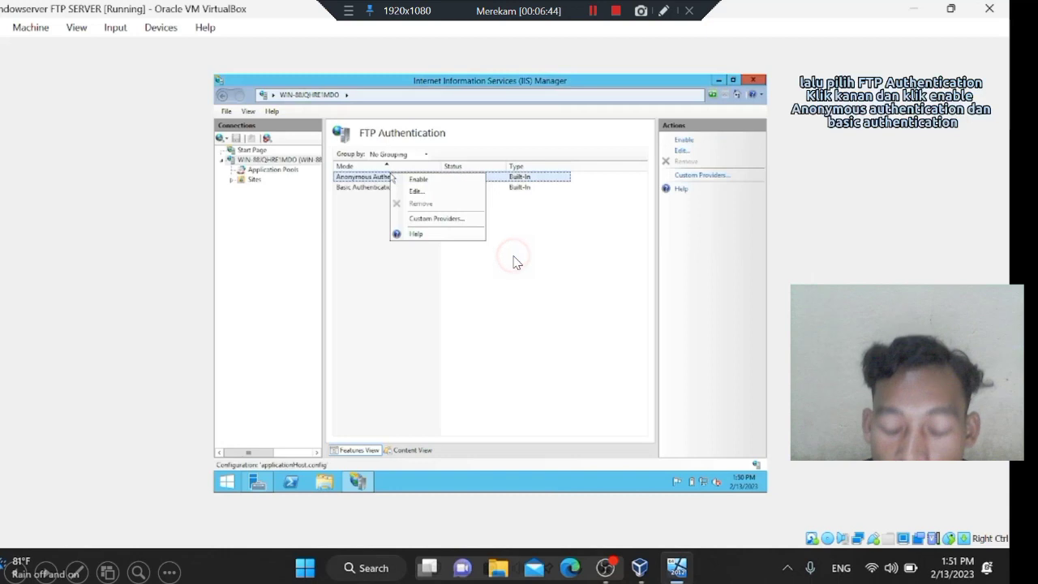
{"action": "left_click", "coordinate": [419, 179]}
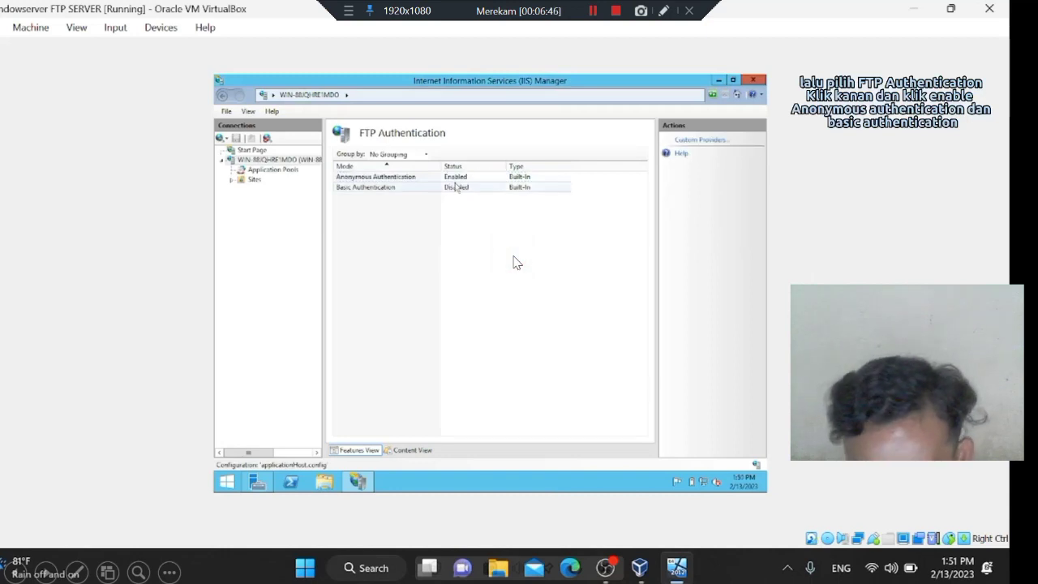
Enable FTP Basic Authentication and open the server's FTP Authorization Rules.
{"action": "right_click", "coordinate": [456, 187]}
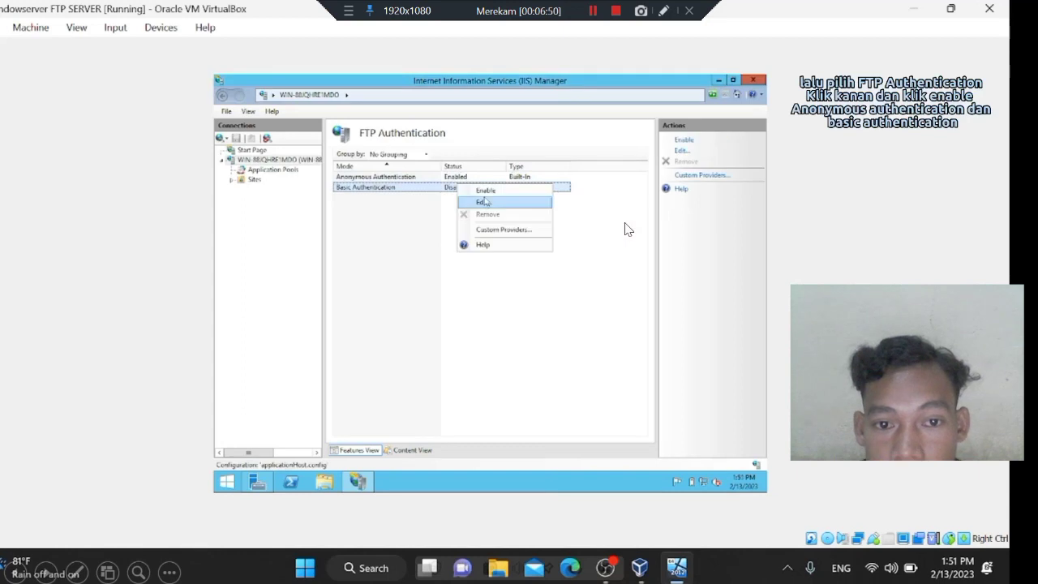
{"action": "left_click", "coordinate": [627, 291]}
{"action": "left_click", "coordinate": [270, 161]}
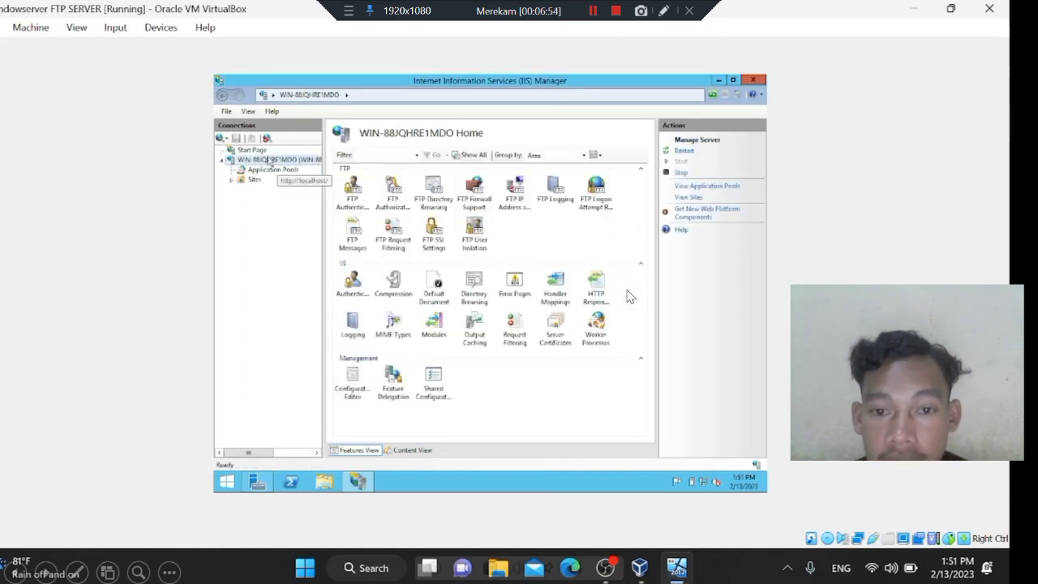
{"action": "double_click", "coordinate": [394, 197]}
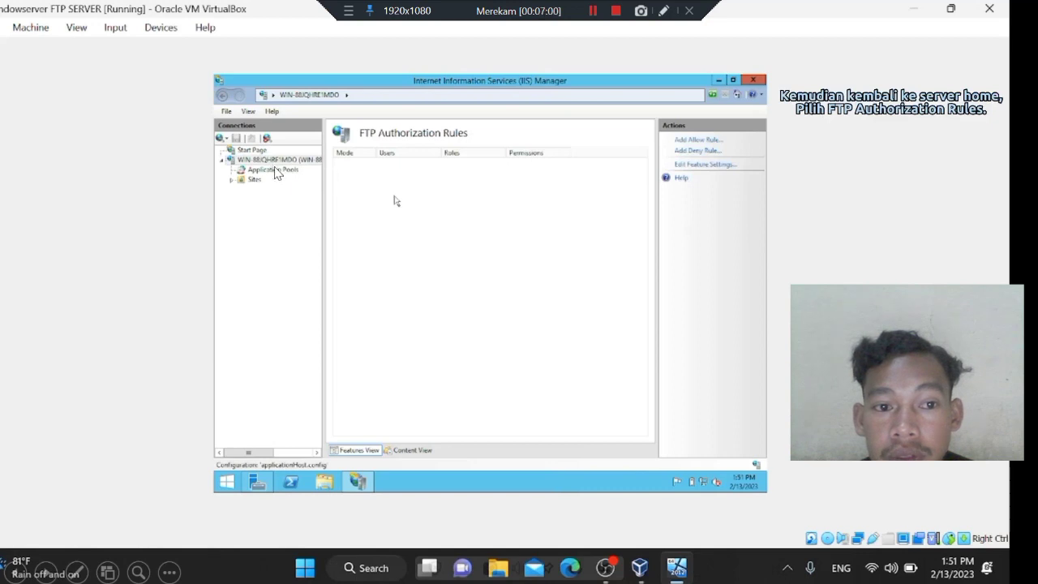
Add Read/Write FTP Allow rules for Administrators and Users roles and for all anonymous users.
{"action": "right_click", "coordinate": [424, 184]}
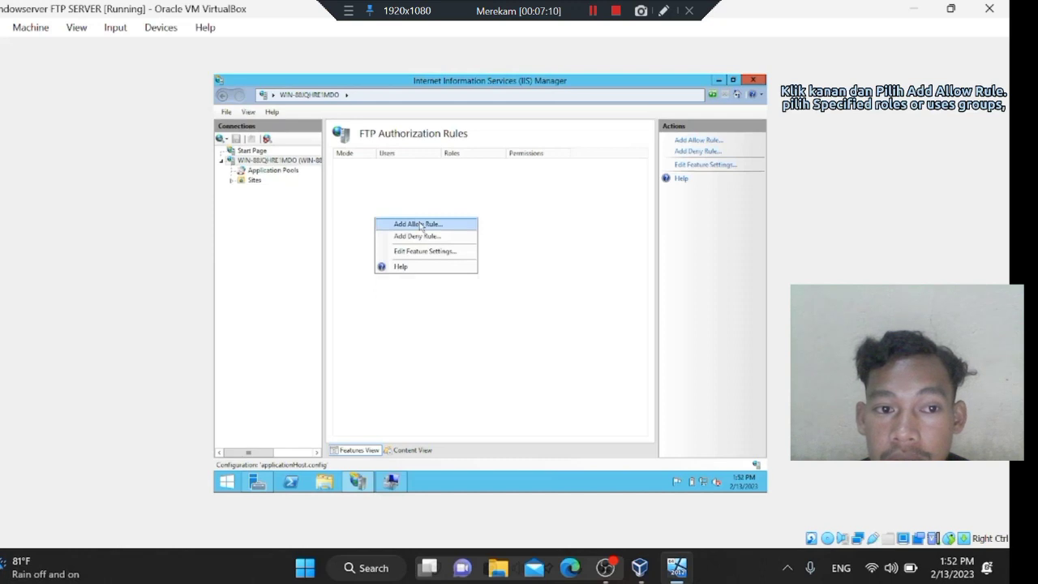
{"action": "left_click", "coordinate": [419, 224]}
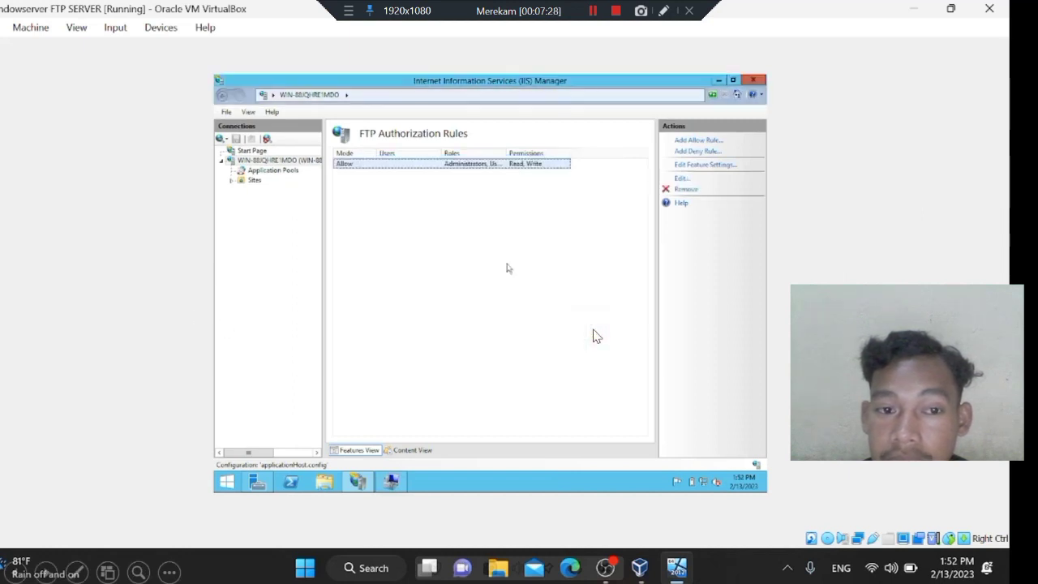
{"action": "left_click", "coordinate": [699, 140]}
{"action": "left_click", "coordinate": [374, 216]}
{"action": "left_click", "coordinate": [386, 336]}
{"action": "left_click", "coordinate": [386, 349]}
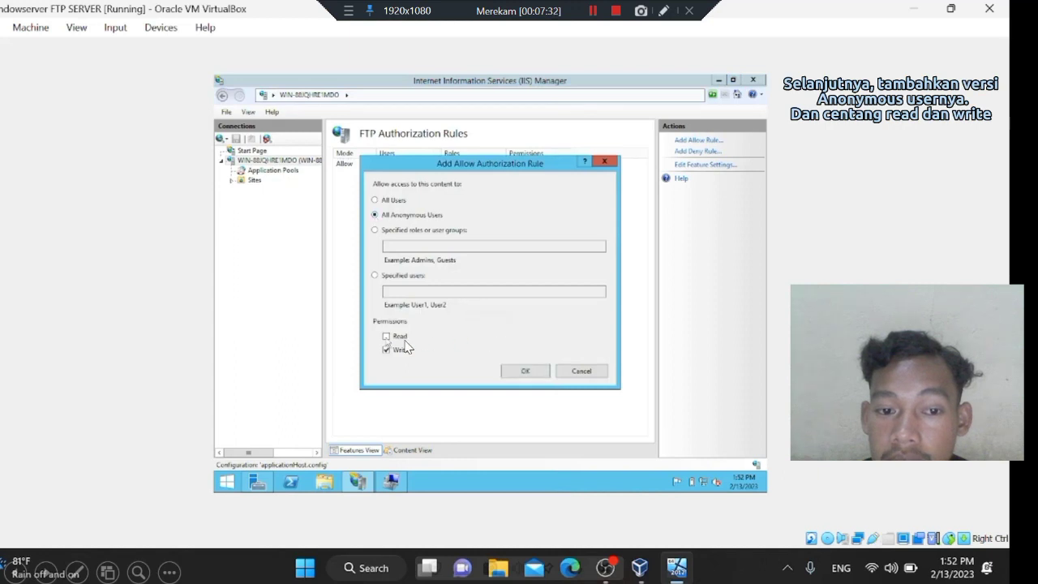
{"action": "left_click", "coordinate": [525, 372]}
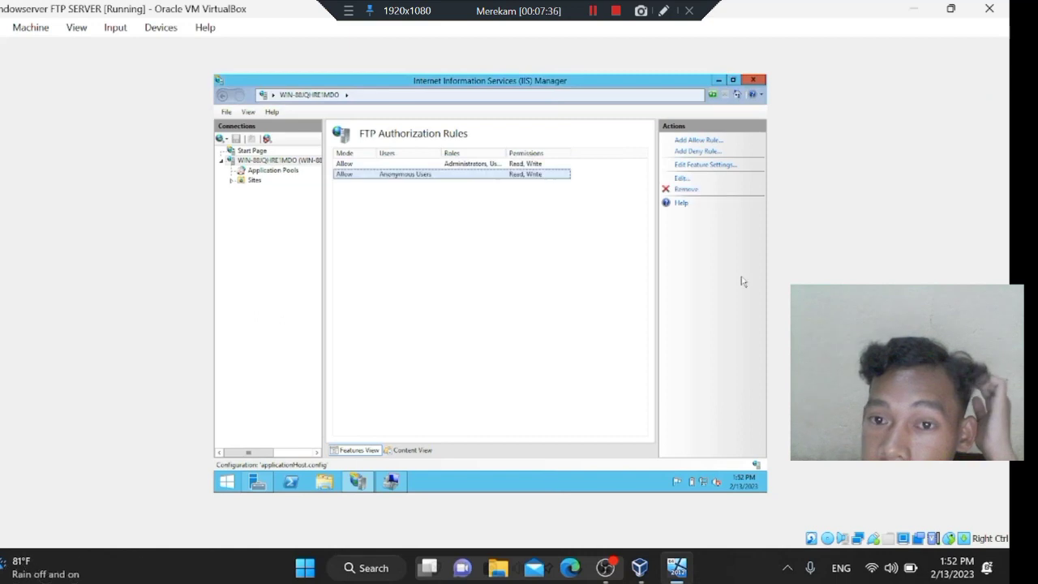
Browse to C:\inetpub\ftproot and create a new named folder there.
{"action": "left_click", "coordinate": [325, 482]}
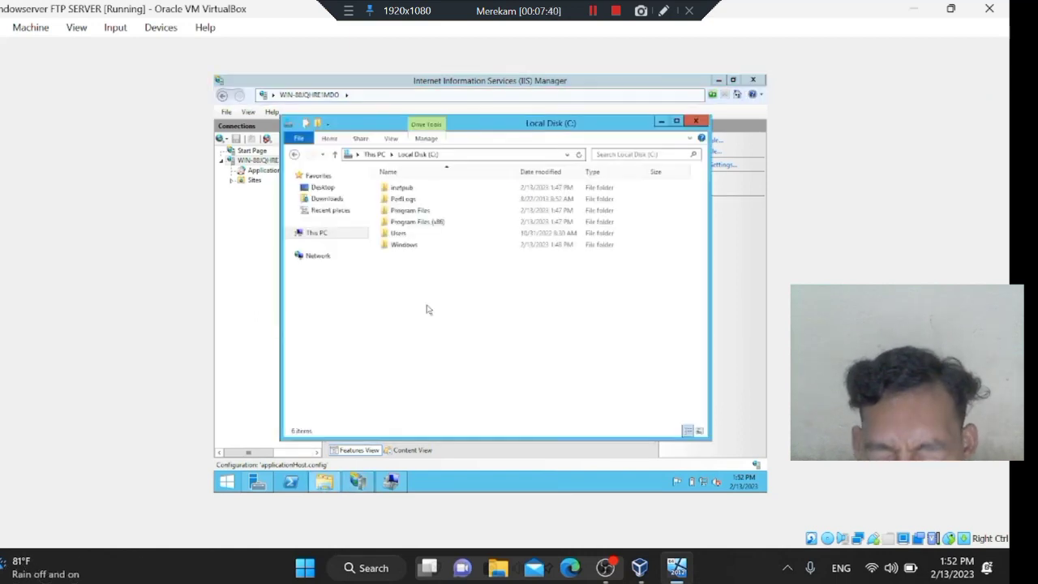
{"action": "double_click", "coordinate": [410, 188]}
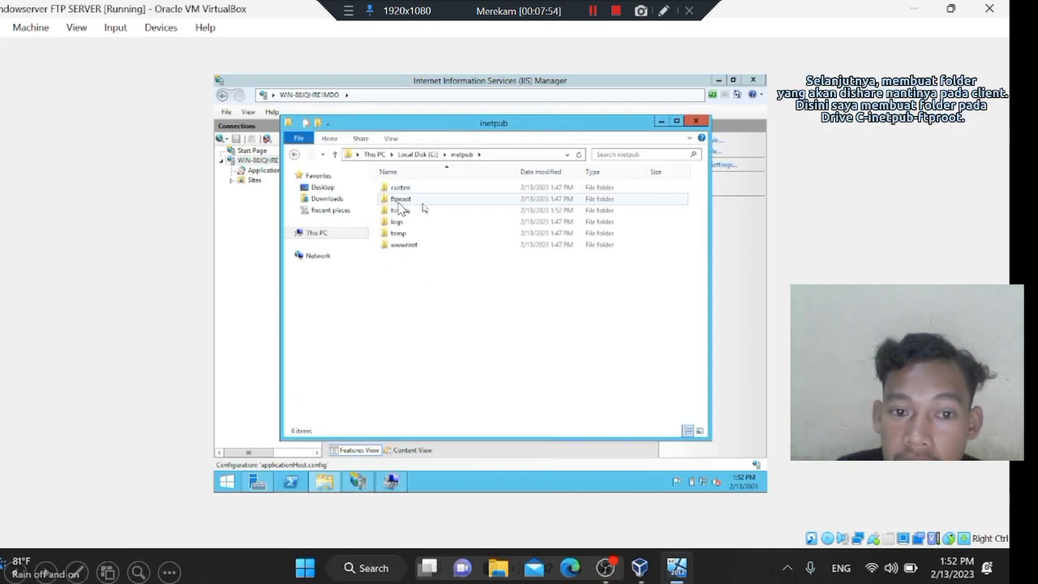
{"action": "double_click", "coordinate": [398, 201]}
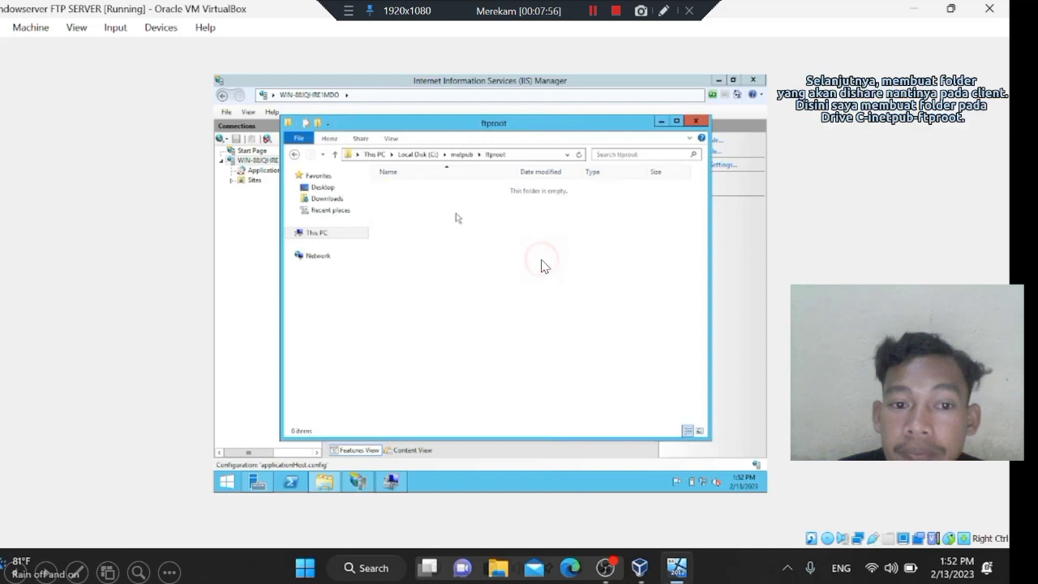
{"action": "right_click", "coordinate": [456, 215]}
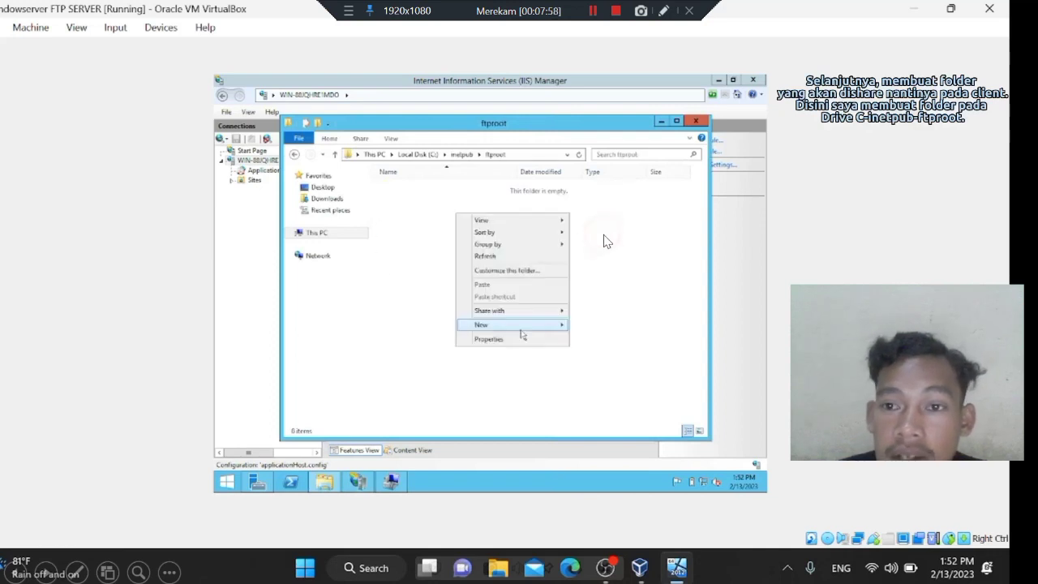
{"action": "left_click", "coordinate": [533, 327]}
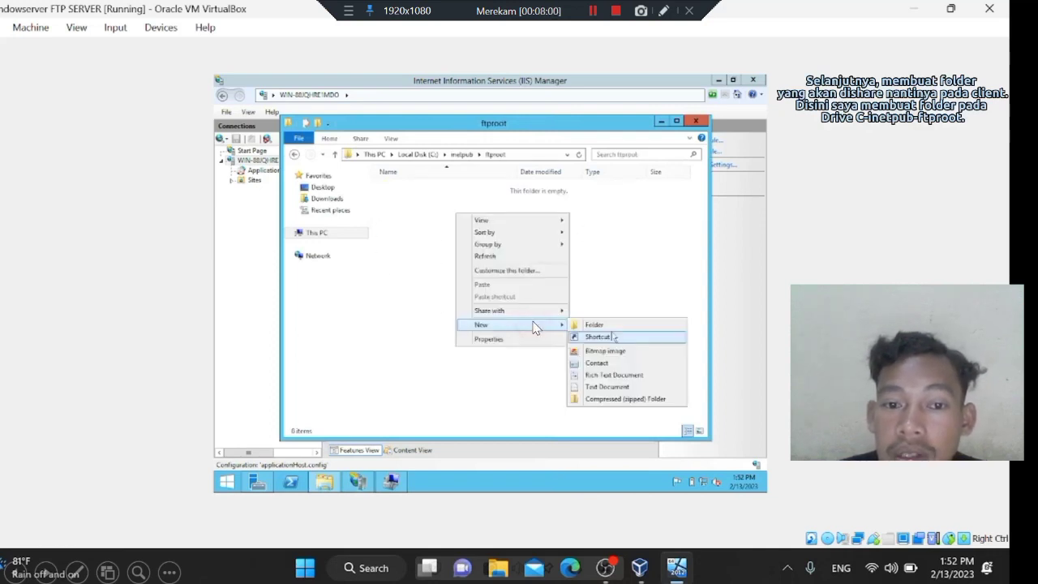
{"action": "left_click", "coordinate": [595, 329]}
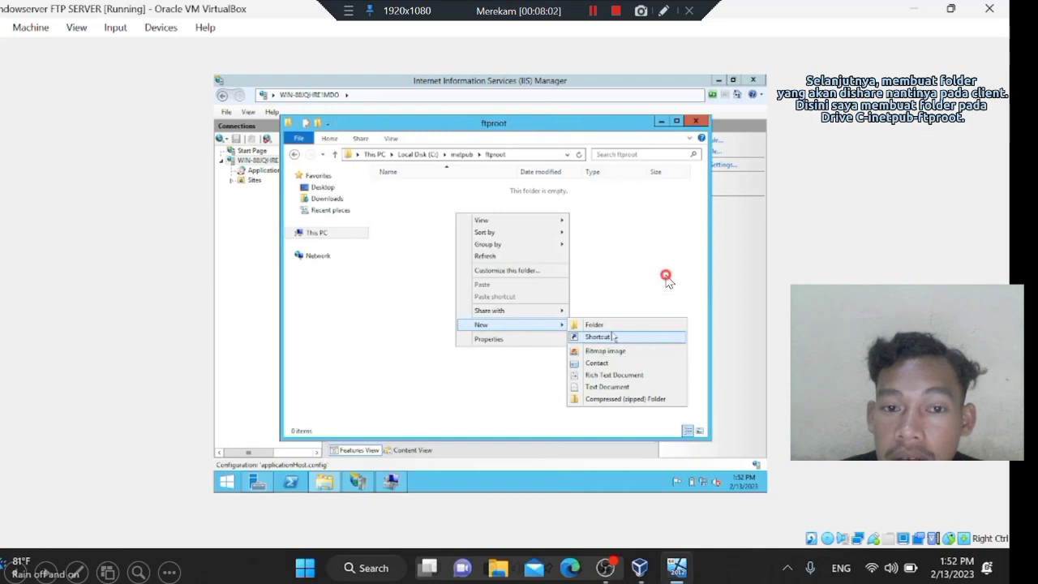
{"action": "type", "text": "Syifa"}
Create a new named text document in the ftproot folder.
{"action": "right_click", "coordinate": [614, 262]}
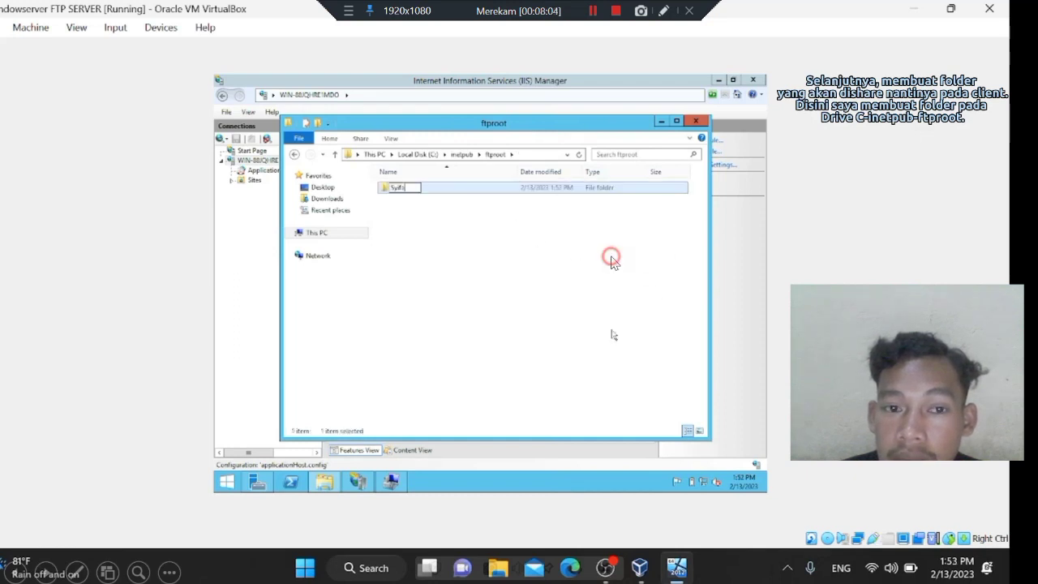
{"action": "left_click", "coordinate": [637, 414]}
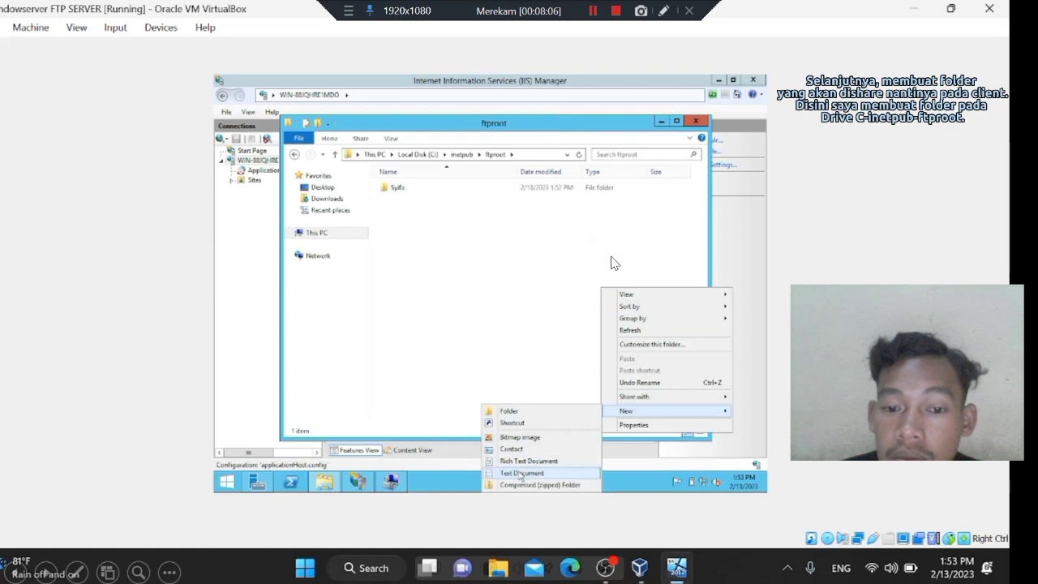
{"action": "left_click", "coordinate": [520, 474]}
{"action": "type", "text": "syifa"}
{"action": "key", "text": "Return"}
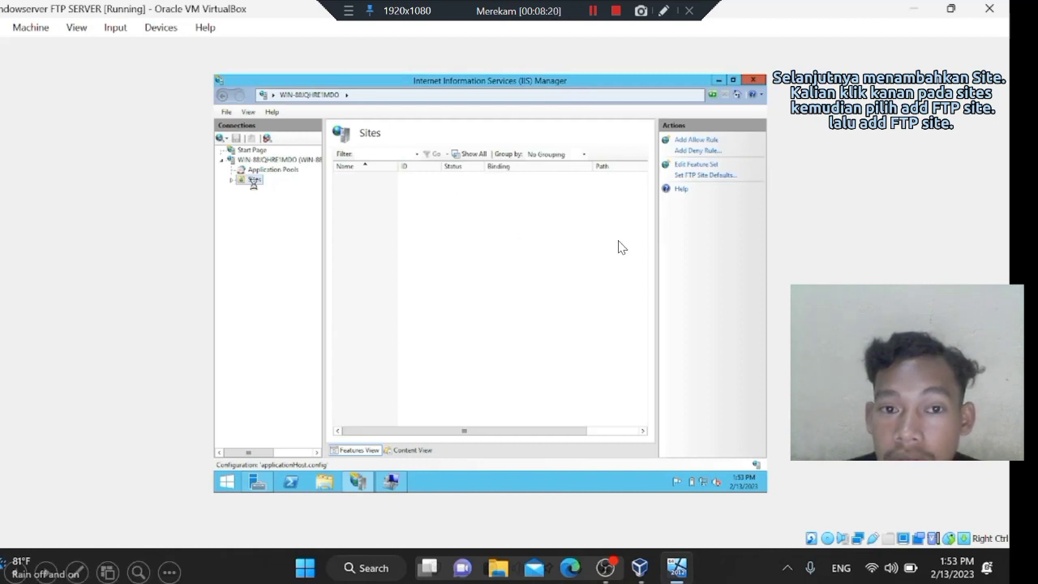
Add a new FTP site with a site name and physical path C:\inetpub\ftproot.
{"action": "right_click", "coordinate": [397, 191]}
{"action": "left_click", "coordinate": [483, 232]}
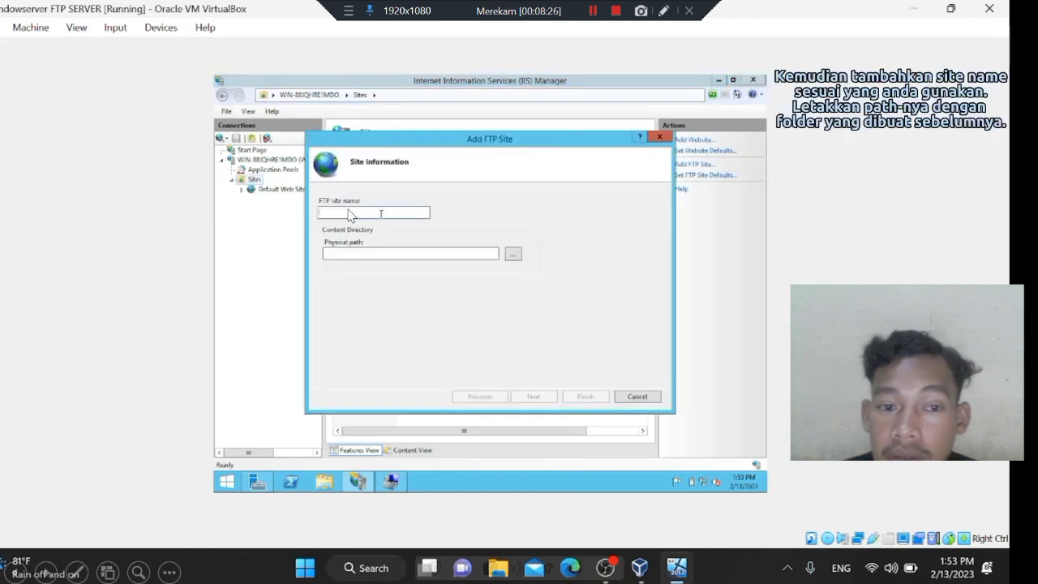
{"action": "left_click", "coordinate": [457, 274]}
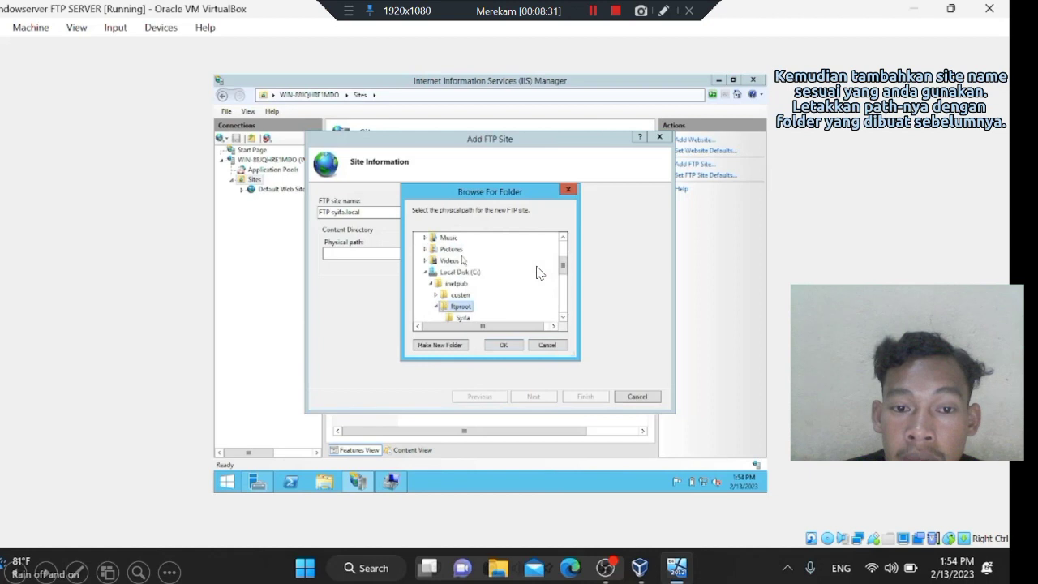
{"action": "left_click", "coordinate": [536, 273]}
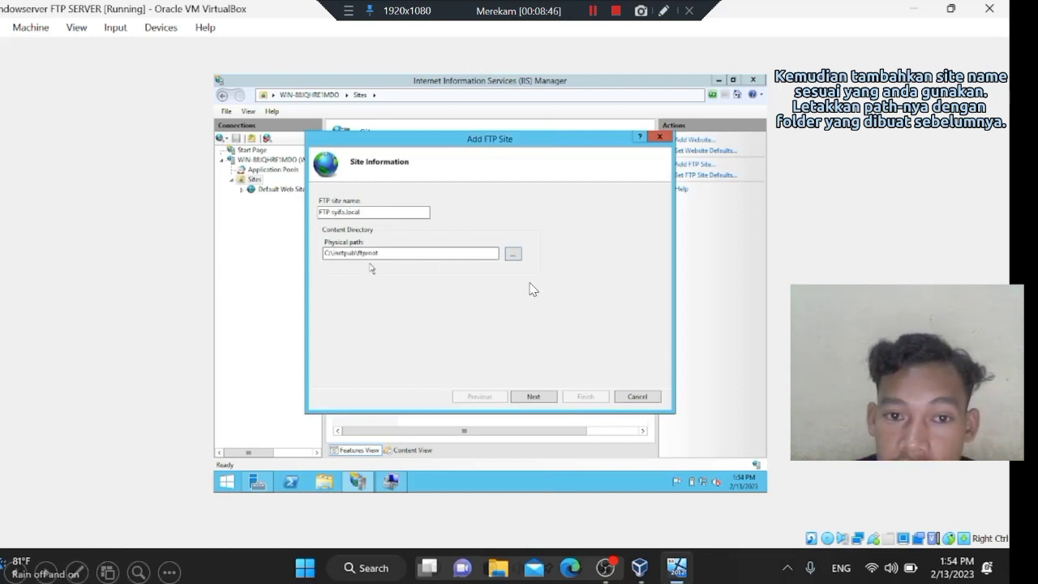
{"action": "key", "text": "Return"}
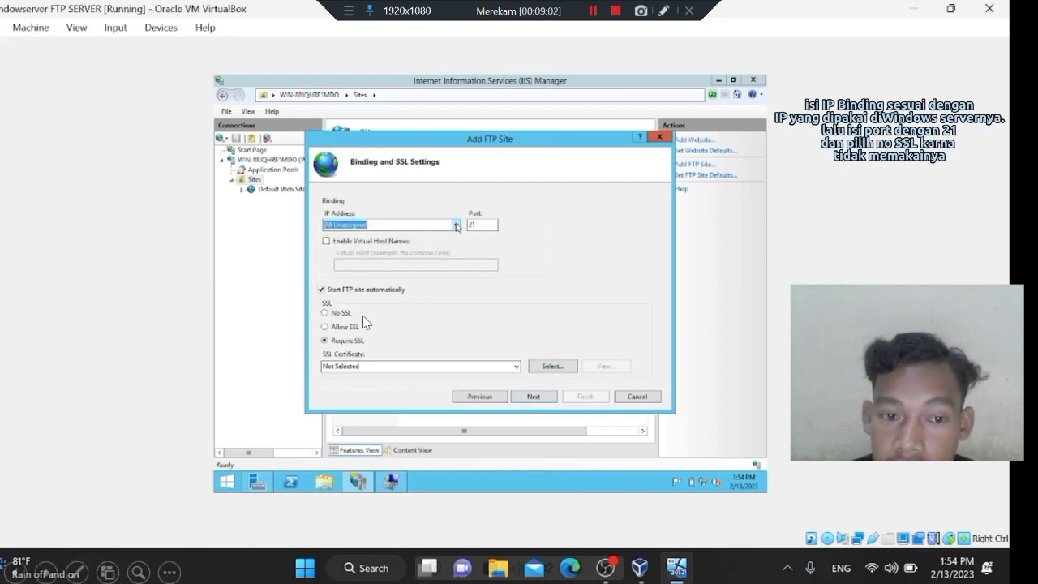
Bind the FTP site to 192.168.104.128 port 21 with No SSL.
{"action": "key", "text": "alt+Down"}
{"action": "key", "text": "Down"}
{"action": "key", "text": "Return"}
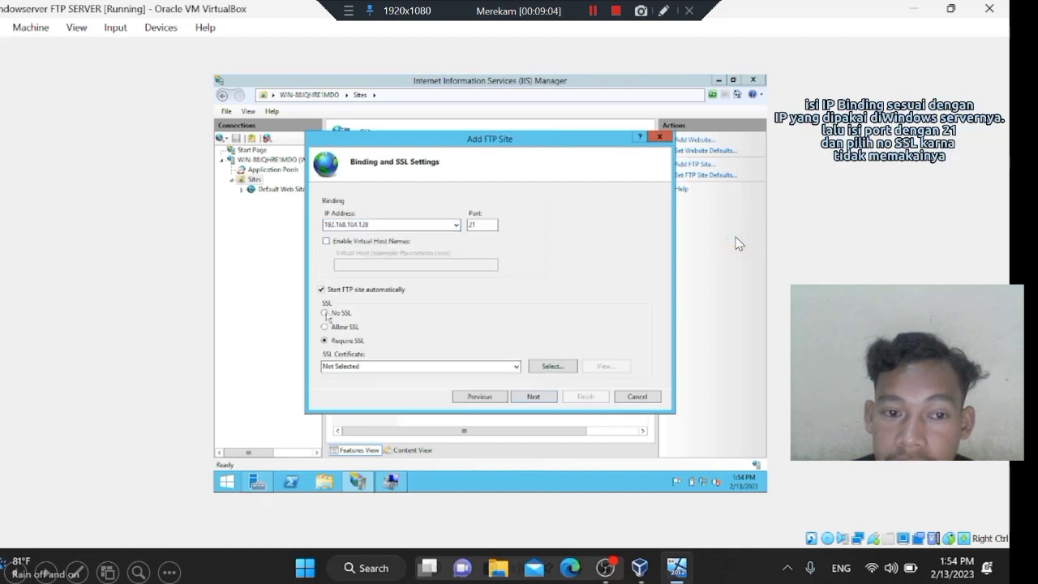
{"action": "left_click", "coordinate": [324, 313]}
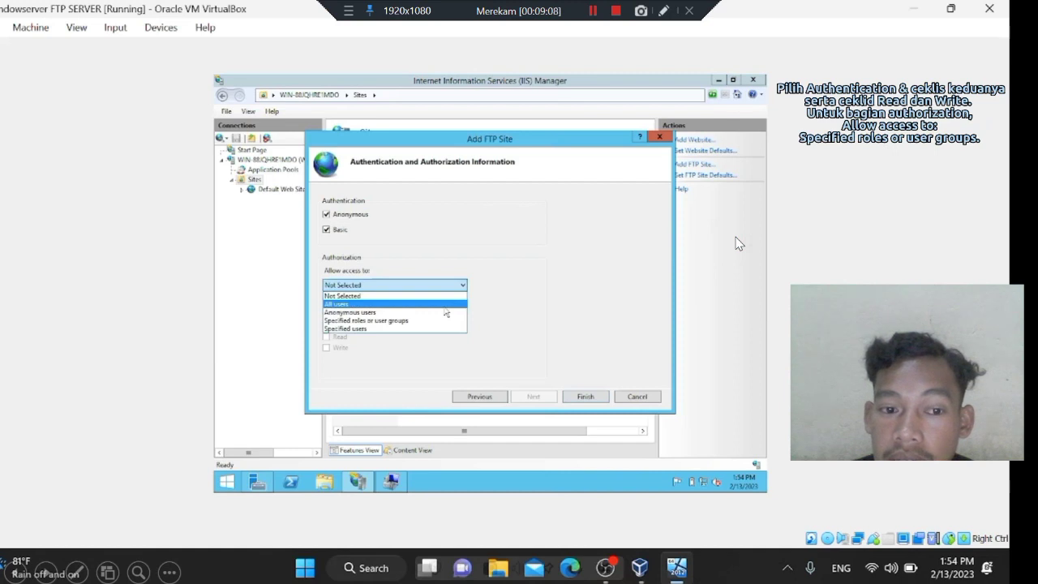
Grant the specified user Read and Write access and finish creating the FTP site.
{"action": "left_click", "coordinate": [381, 321]}
{"action": "type", "text": "sy"}
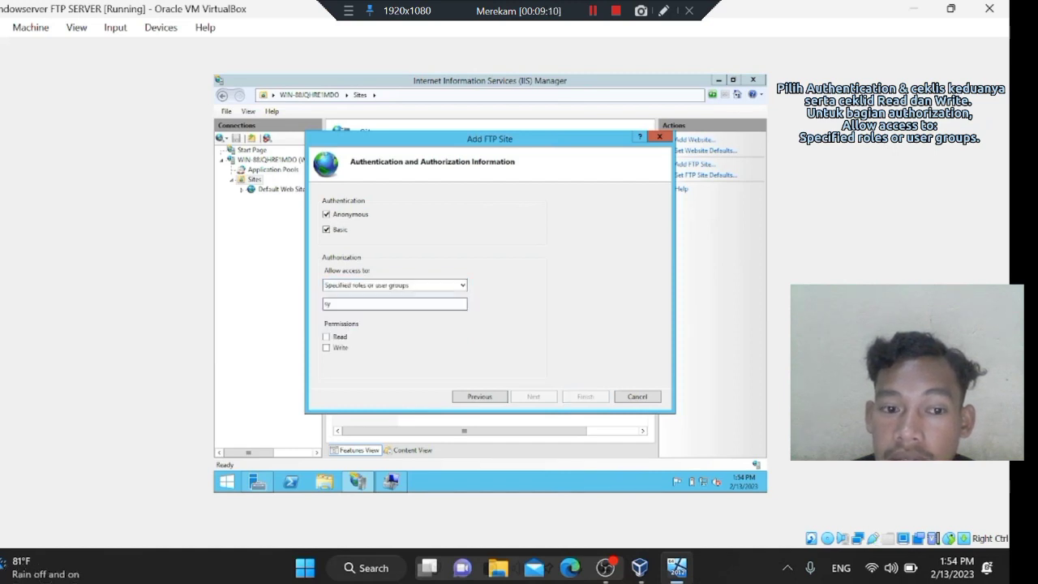
{"action": "type", "text": "ifa"}
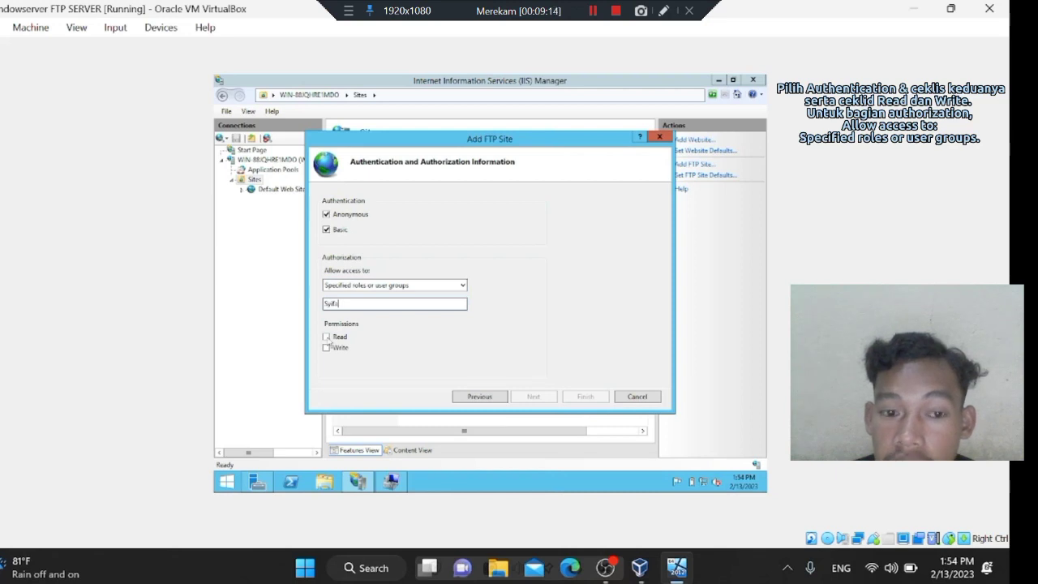
{"action": "left_click", "coordinate": [326, 337]}
{"action": "left_click", "coordinate": [326, 347]}
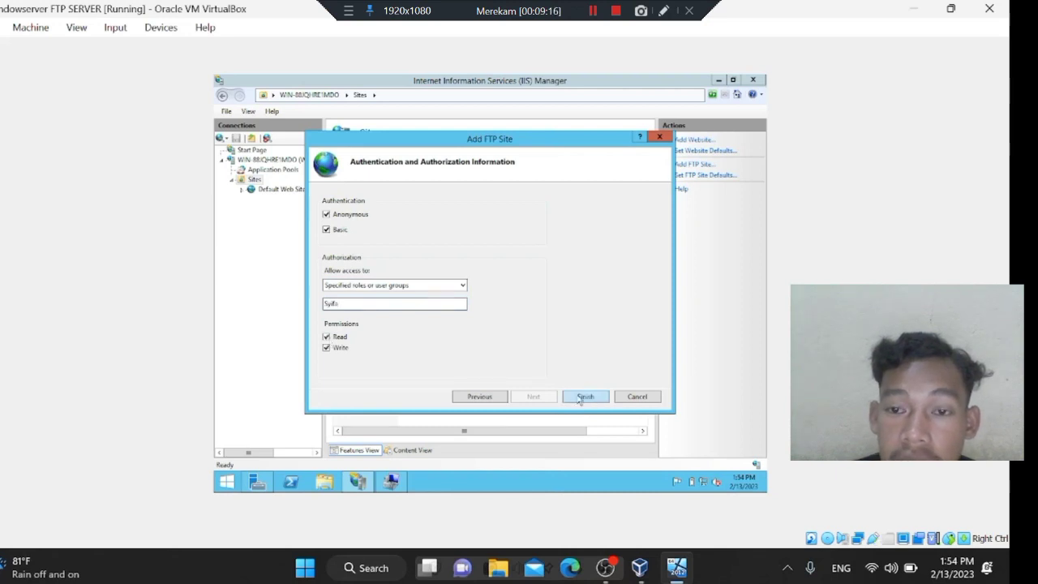
{"action": "left_click", "coordinate": [585, 397]}
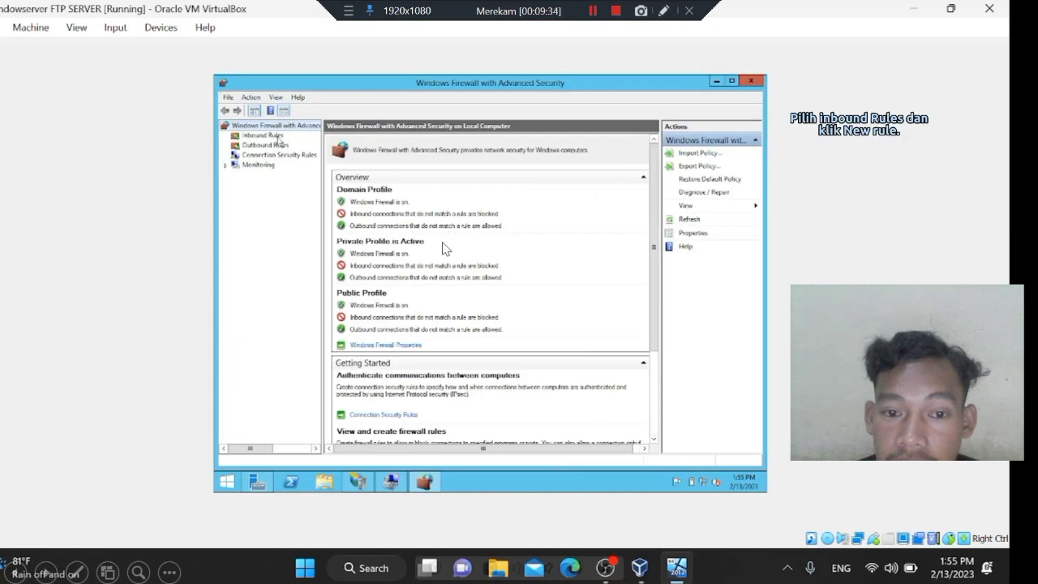
Create an inbound port rule allowing TCP on all local ports for all three profiles.
{"action": "left_click", "coordinate": [258, 138]}
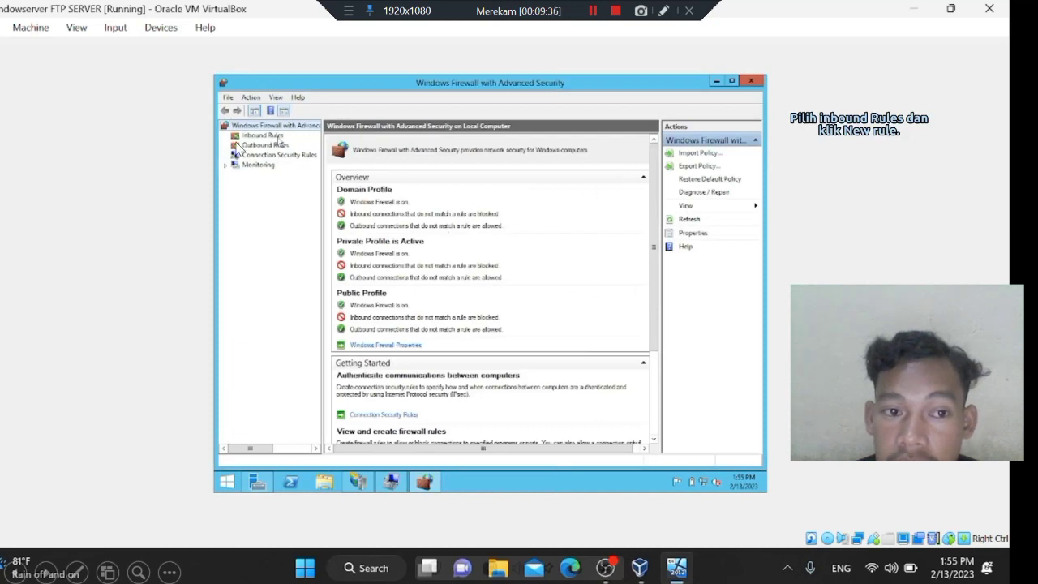
{"action": "left_click", "coordinate": [694, 153]}
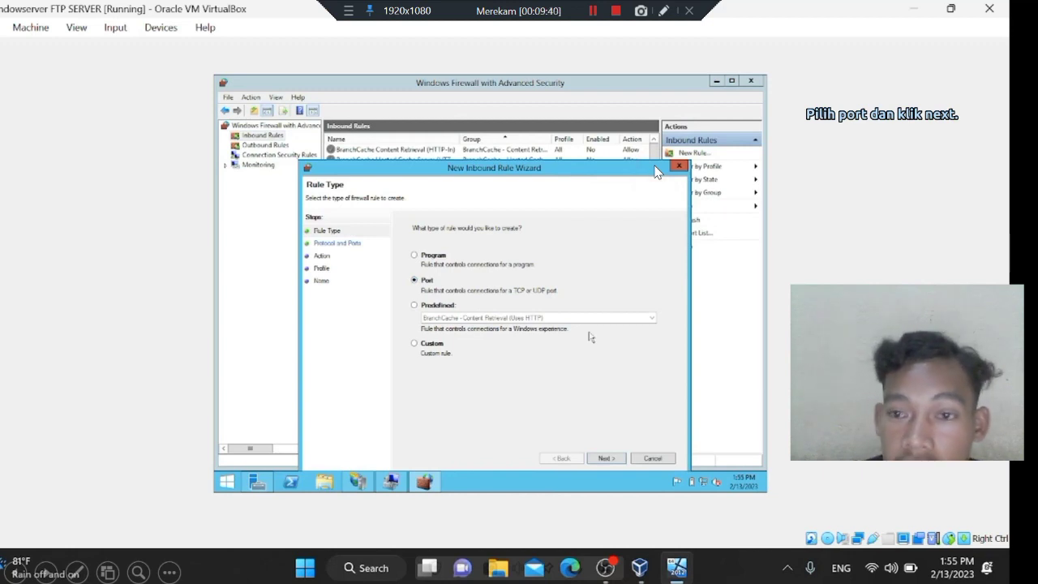
{"action": "left_click", "coordinate": [608, 455]}
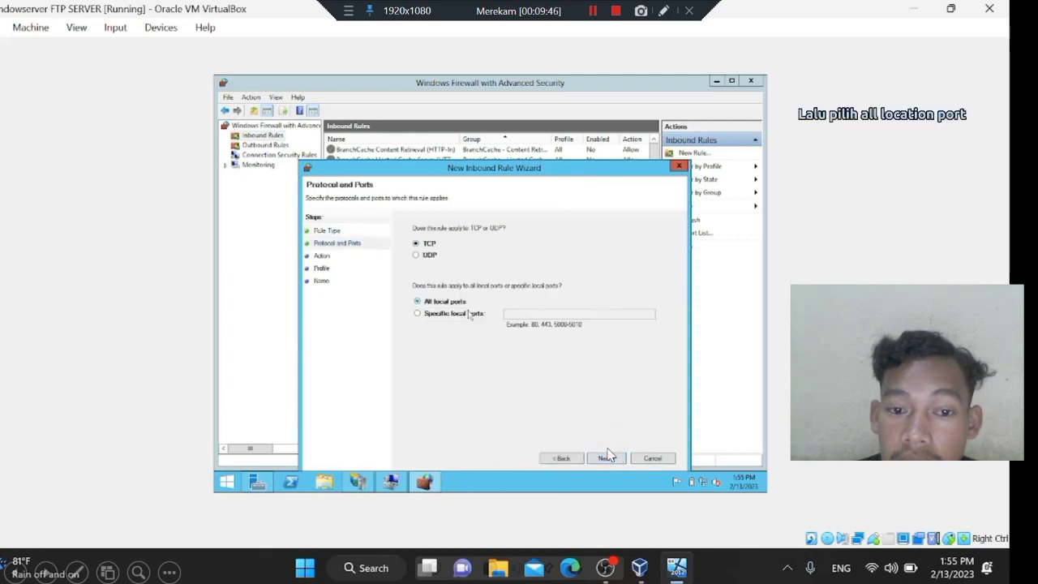
{"action": "left_click", "coordinate": [590, 454]}
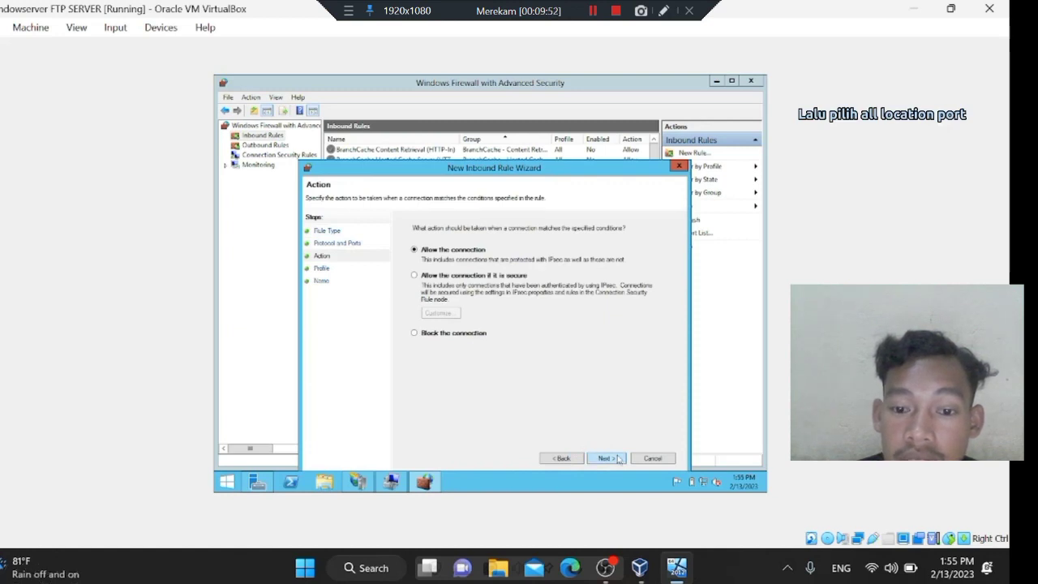
{"action": "left_click", "coordinate": [616, 459]}
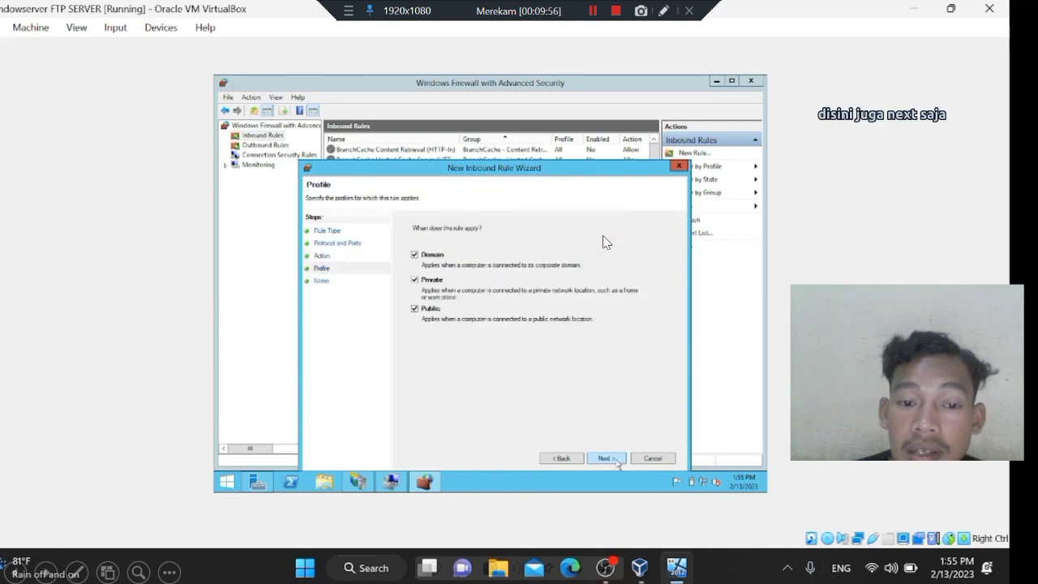
{"action": "left_click", "coordinate": [616, 459]}
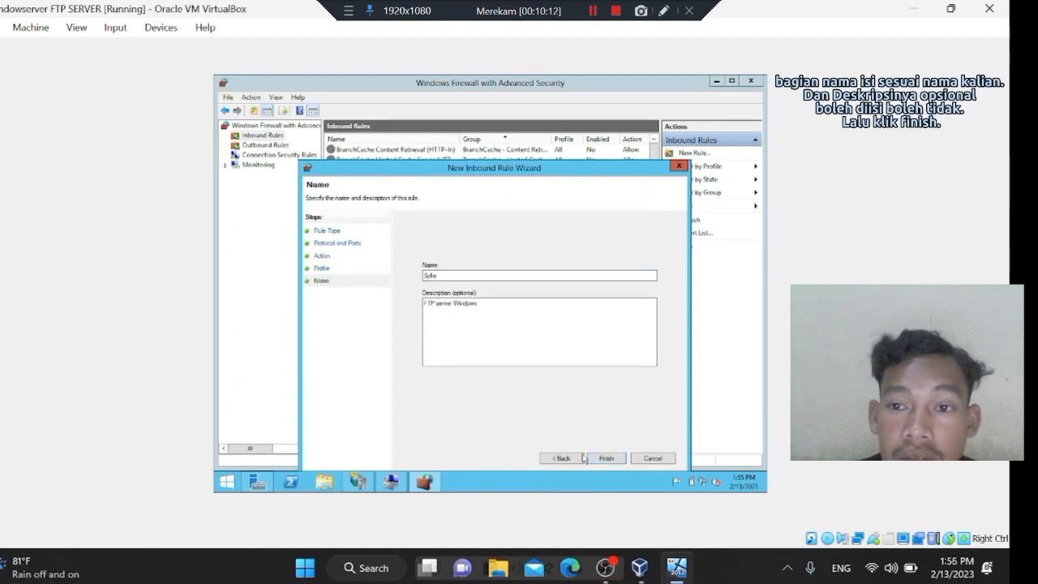
{"action": "left_click", "coordinate": [601, 459]}
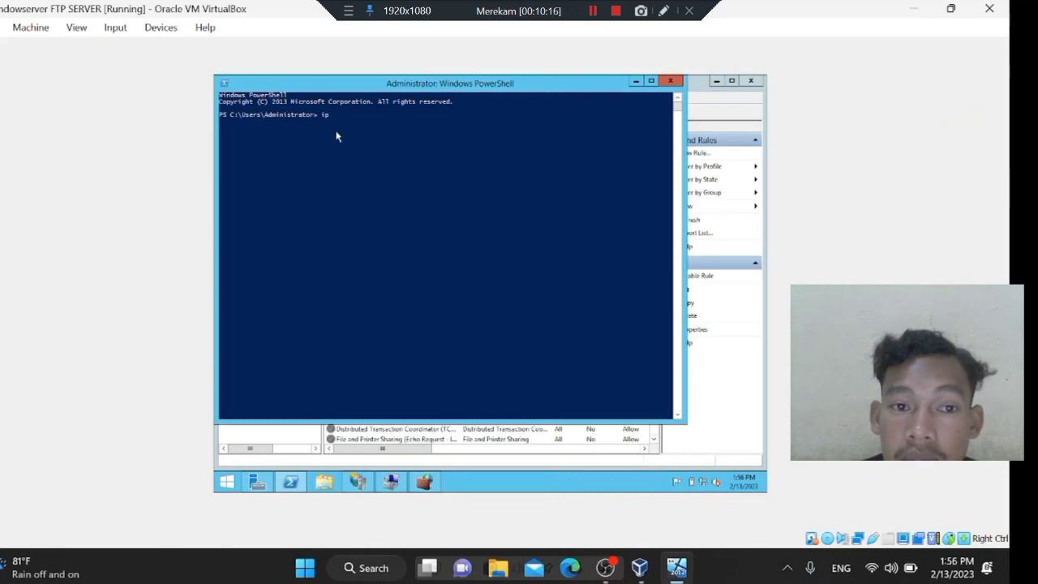
Run ipconfig in PowerShell to show IPv4 address 192.168.104.128, then search the host for FileZilla.
{"action": "type", "text": "config"}
{"action": "key", "text": "Tab"}
{"action": "key", "text": "Return"}
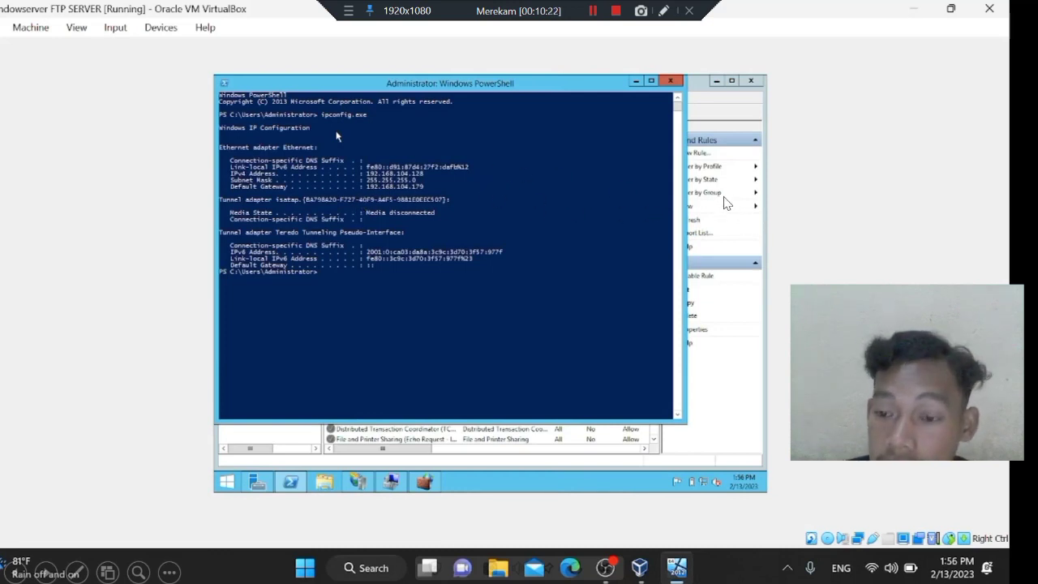
{"action": "key", "text": "super"}
{"action": "type", "text": "FileZilla di sini"}
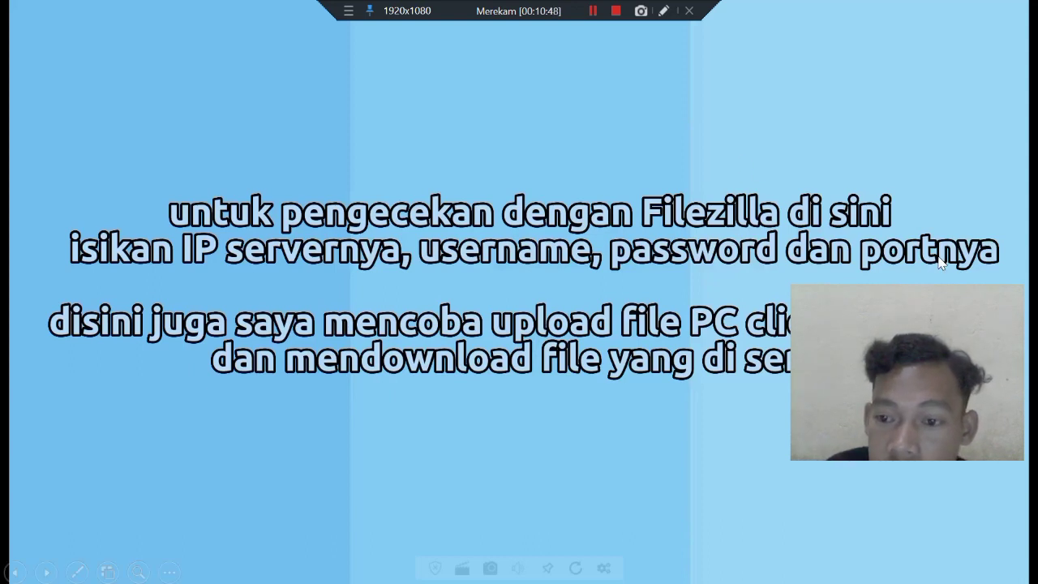
Exit the slideshow to return to the desktop with the VirtualBox server and FileZilla.
{"action": "left_click_drag", "start_coordinate": [990, 293], "coordinate": [1014, 254]}
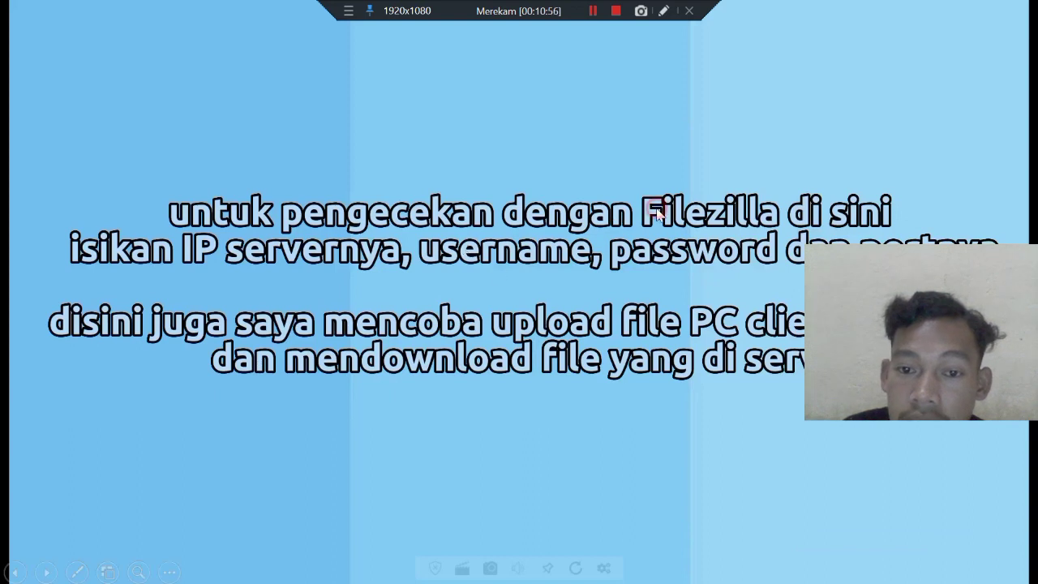
{"action": "key", "text": "Escape"}
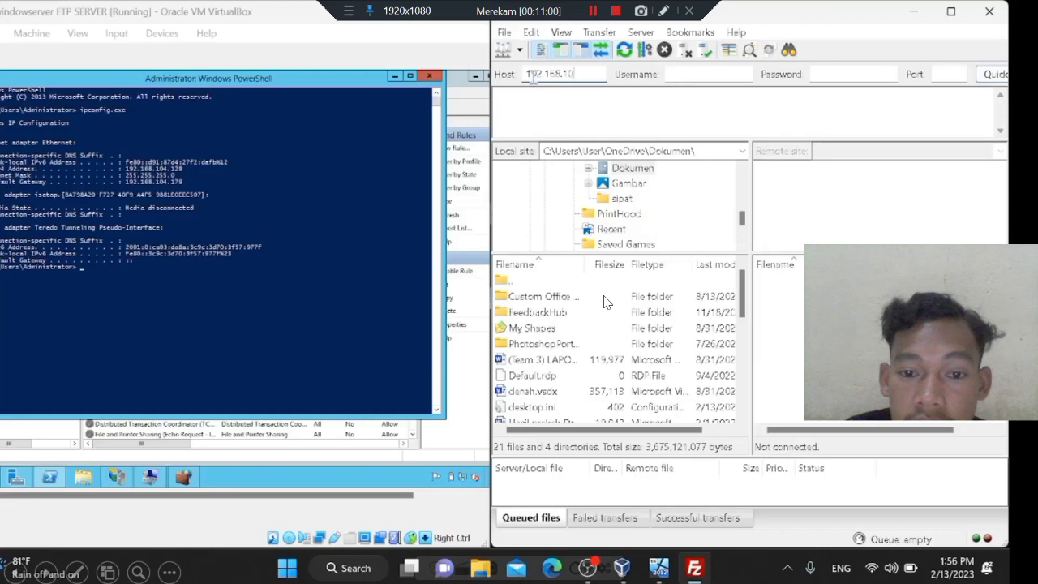
Connect FileZilla to 192.168.104.128 and upload the JPG photo to the server.
{"action": "left_click", "coordinate": [643, 357]}
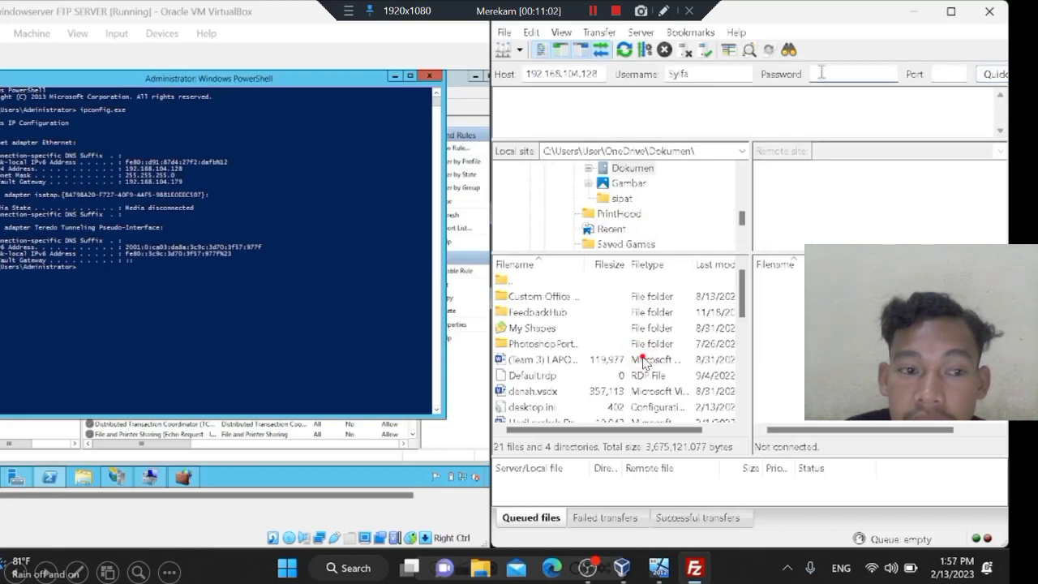
{"action": "left_click", "coordinate": [644, 358]}
{"action": "left_click", "coordinate": [643, 358]}
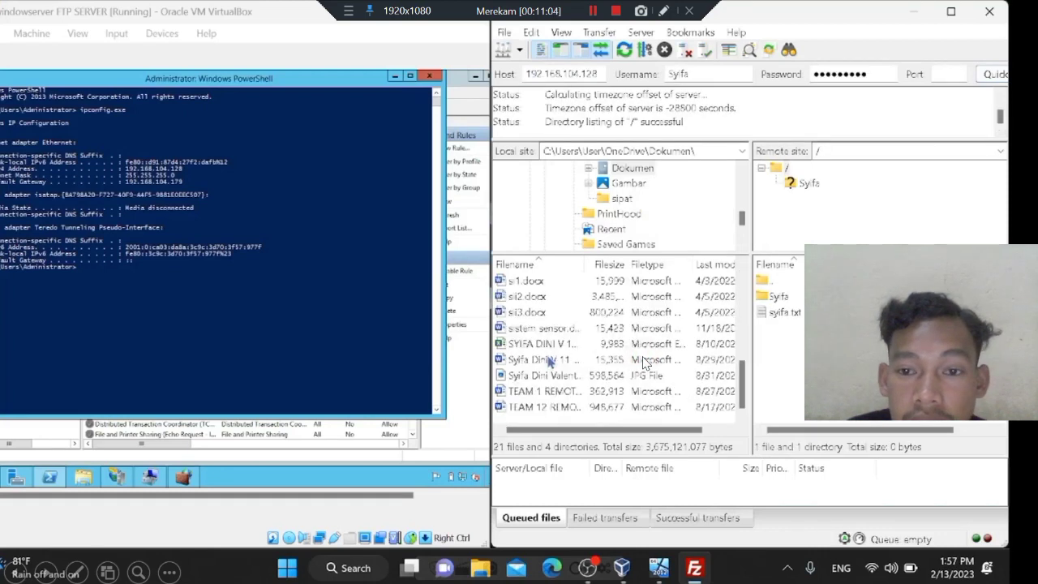
{"action": "left_click", "coordinate": [601, 215]}
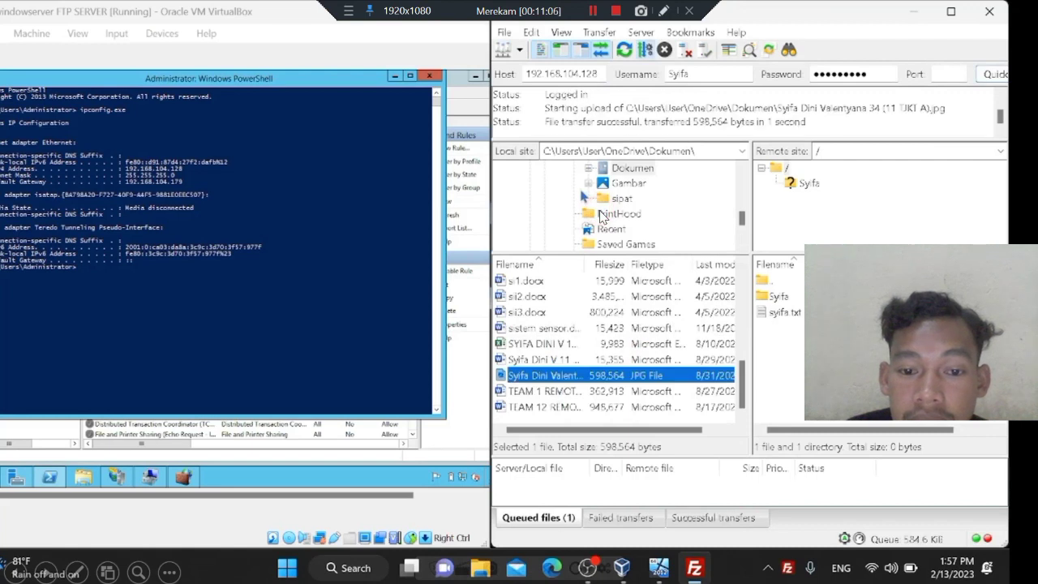
Download the server's text file and check the ftproot folder in File Explorer.
{"action": "left_click", "coordinate": [602, 215]}
{"action": "left_click", "coordinate": [602, 215]}
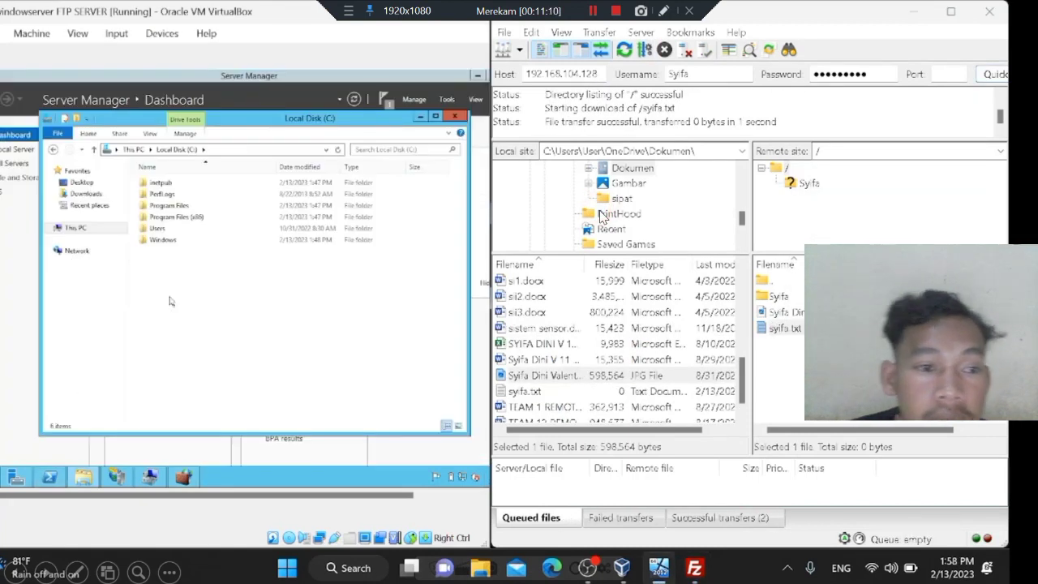
{"action": "left_click", "coordinate": [352, 274]}
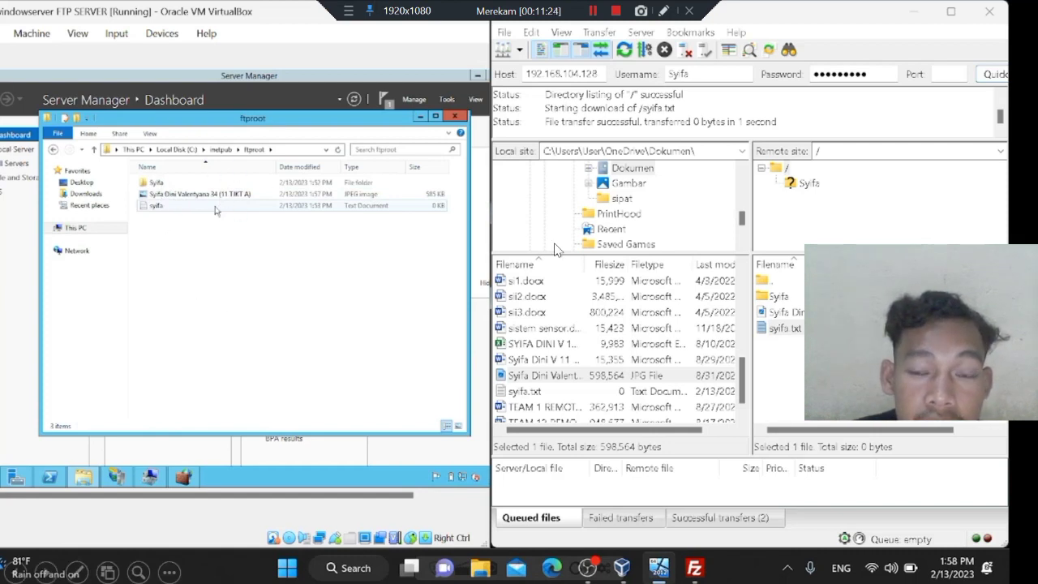
{"action": "left_click", "coordinate": [751, 194]}
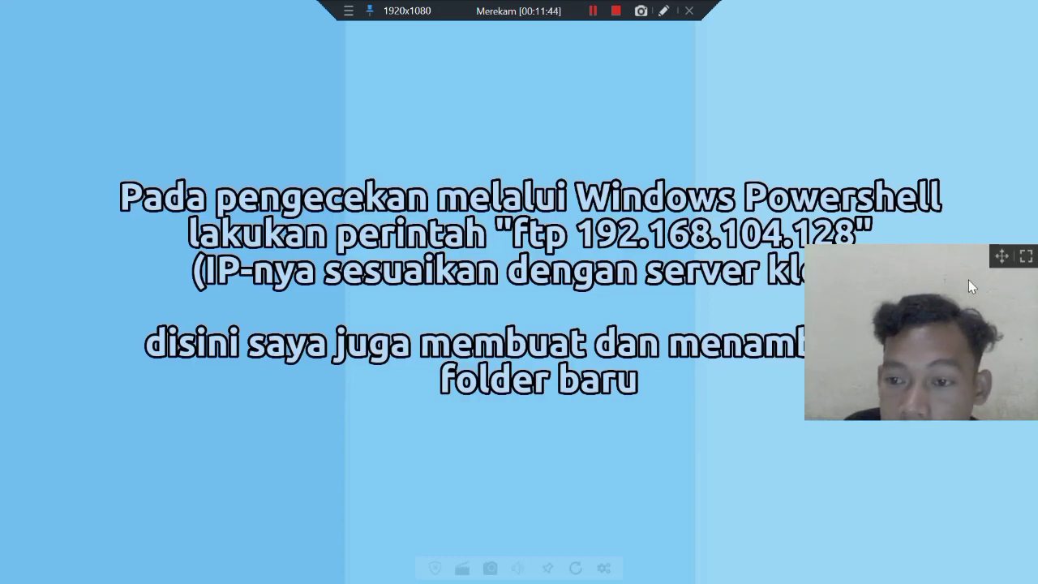
Advance past the PowerShell checking slide to the server's ftp 192.168.104.128 login session.
{"action": "left_click_drag", "start_coordinate": [1000, 253], "coordinate": [1031, 198]}
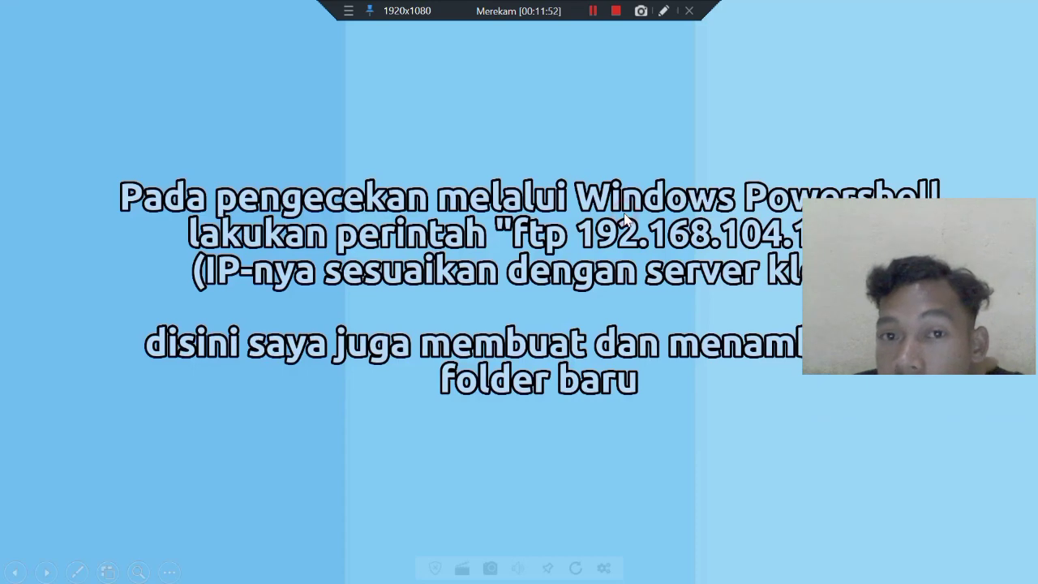
{"action": "left_click", "coordinate": [639, 236]}
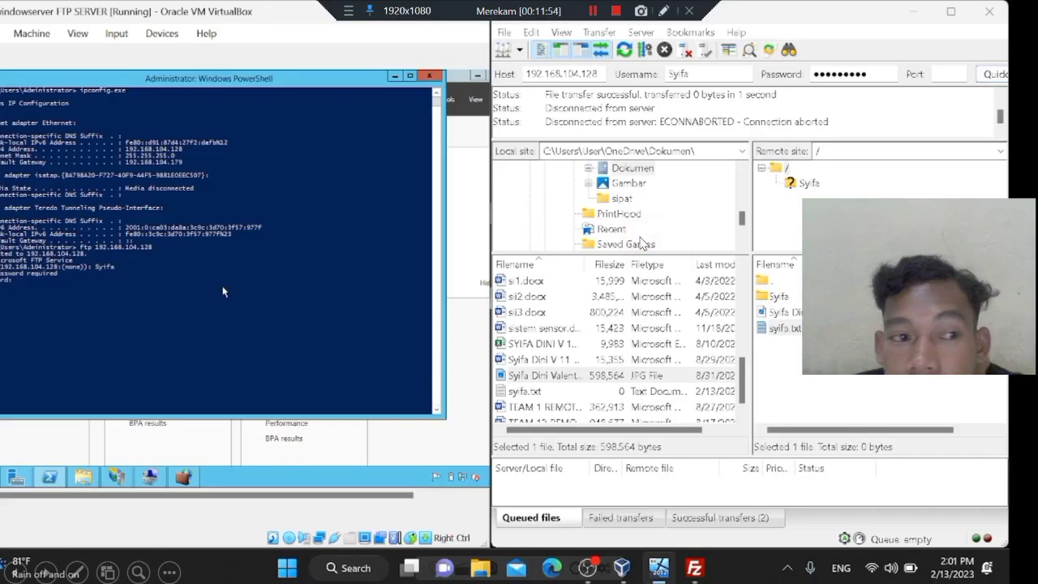
In the ftp session, create the folder syifa_bisa on the server and list it with dir.
{"action": "left_click", "coordinate": [640, 244]}
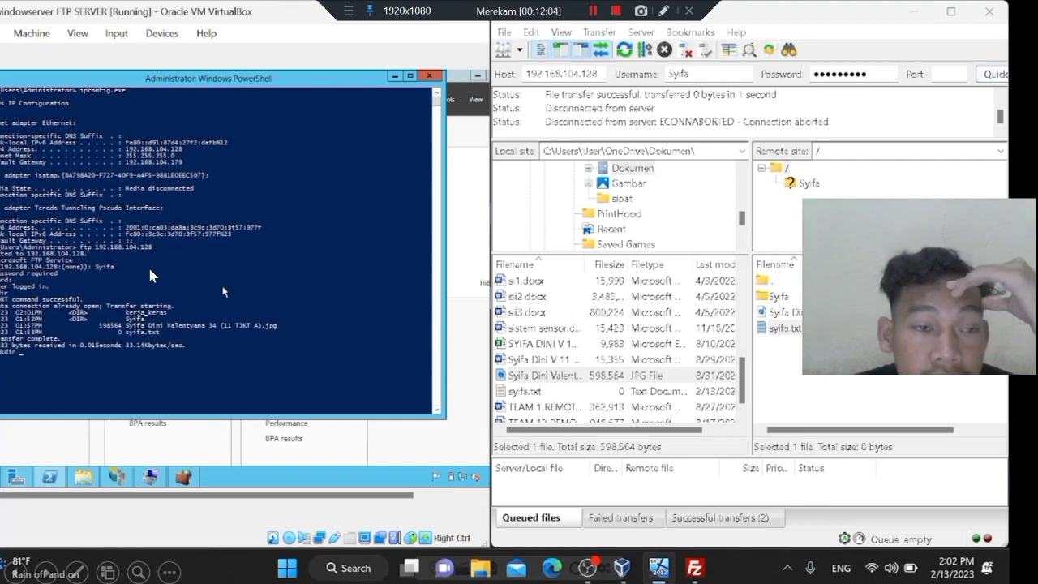
{"action": "type", "text": "syifa_bisa"}
{"action": "key", "text": "Return"}
{"action": "type", "text": "dir"}
{"action": "key", "text": "Return"}
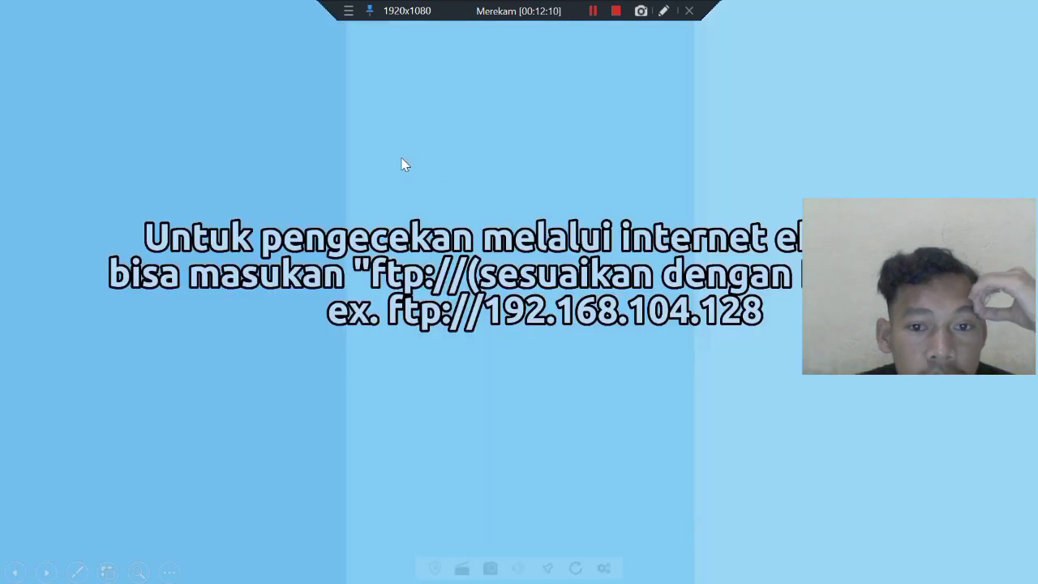
Move past the Internet Explorer check slide back to the server desktop.
{"action": "mouse_move", "coordinate": [1022, 245]}
{"action": "left_click_drag", "start_coordinate": [998, 209], "coordinate": [991, 300]}
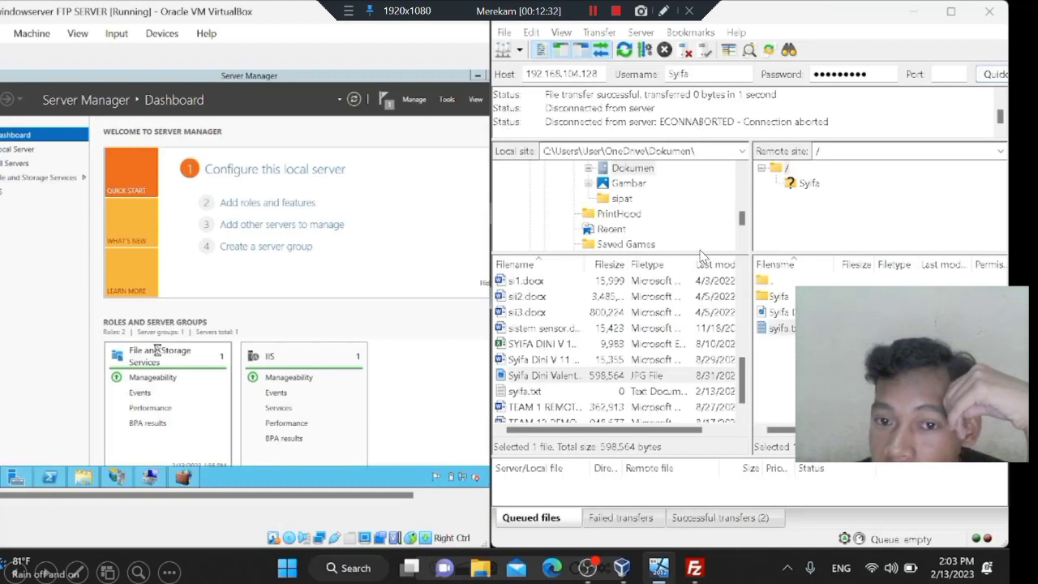
Browse to ftp://192.168.104.128 in the server's Internet Explorer to list the FTP root.
{"action": "left_click", "coordinate": [759, 209]}
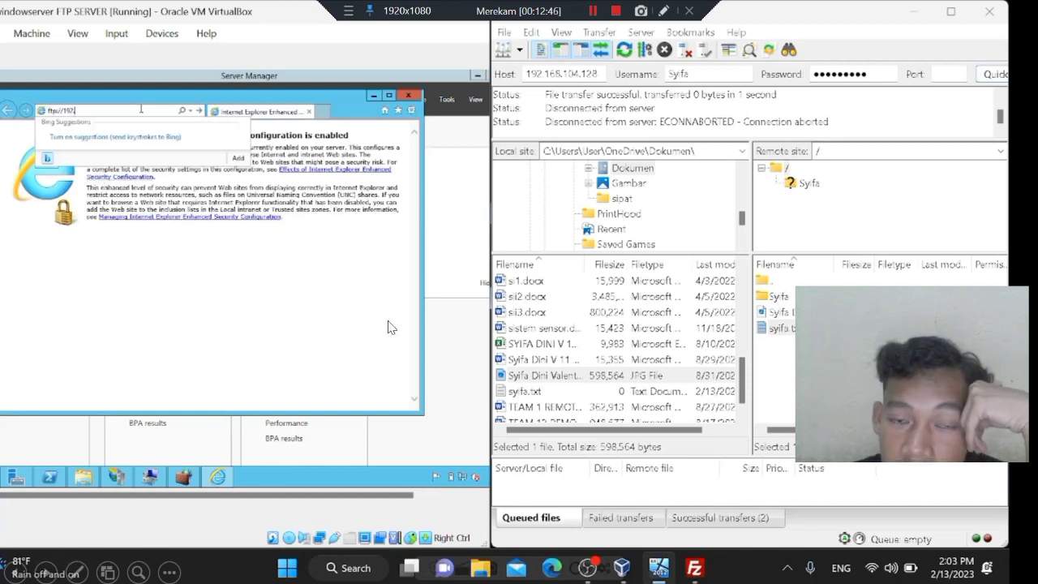
{"action": "type", "text": ".68.104.128"}
{"action": "key", "text": "Return"}
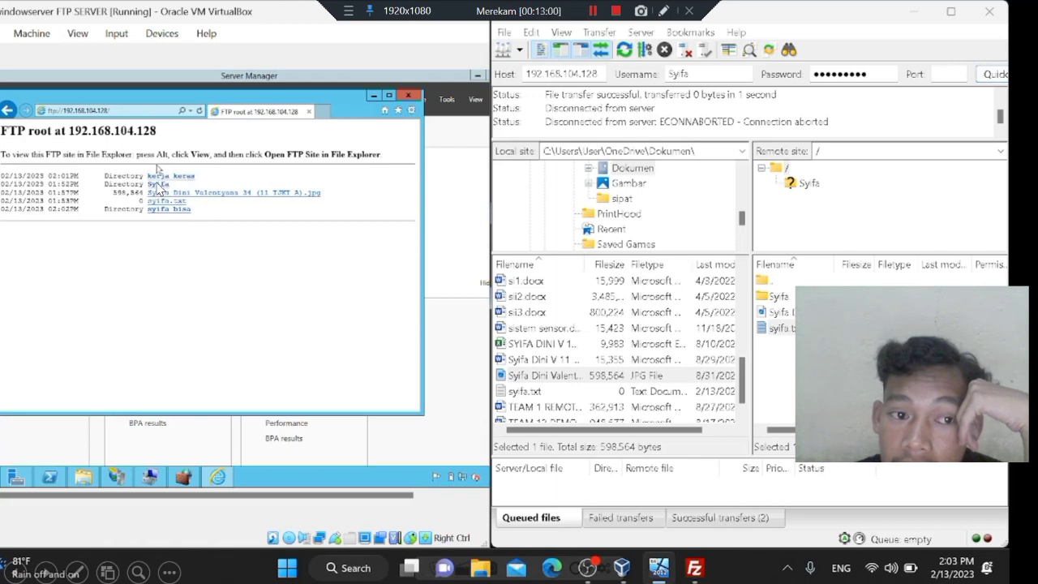
{"action": "left_click", "coordinate": [702, 178]}
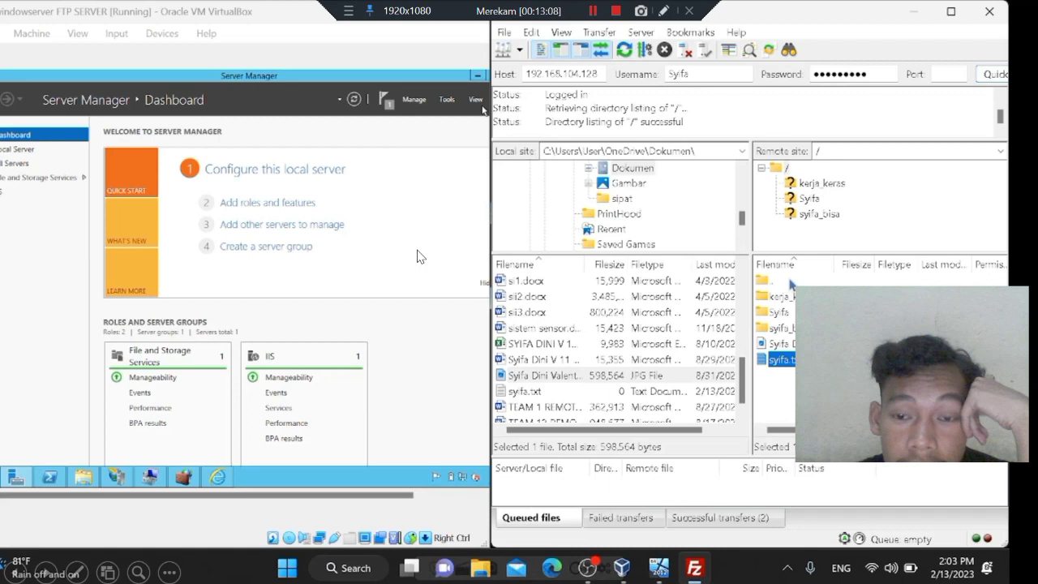
Refresh FileZilla's remote listing to show kerja_keras, then advance to the DNS title slide.
{"action": "left_click", "coordinate": [729, 250]}
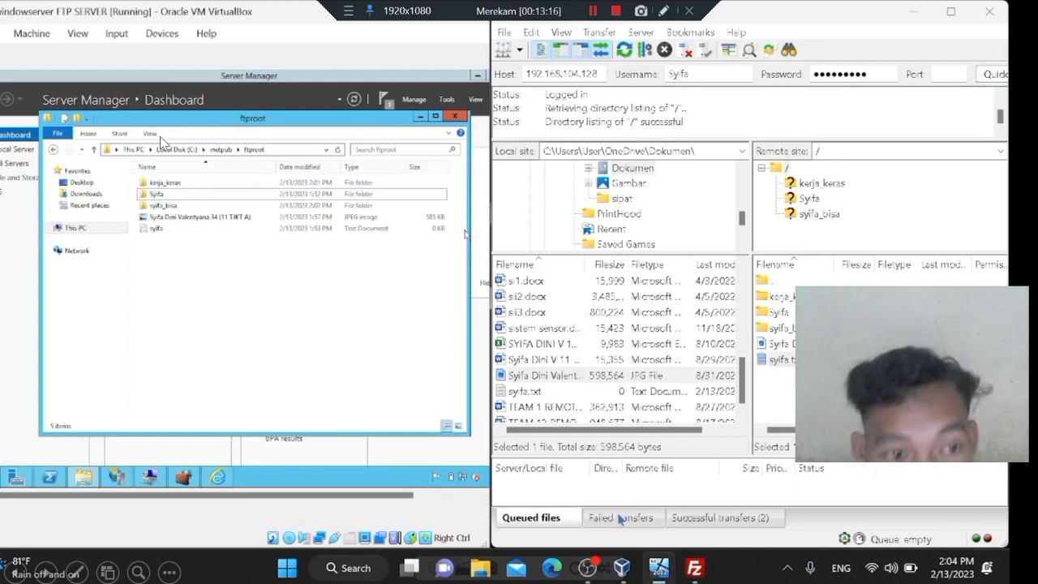
{"action": "left_click", "coordinate": [634, 216]}
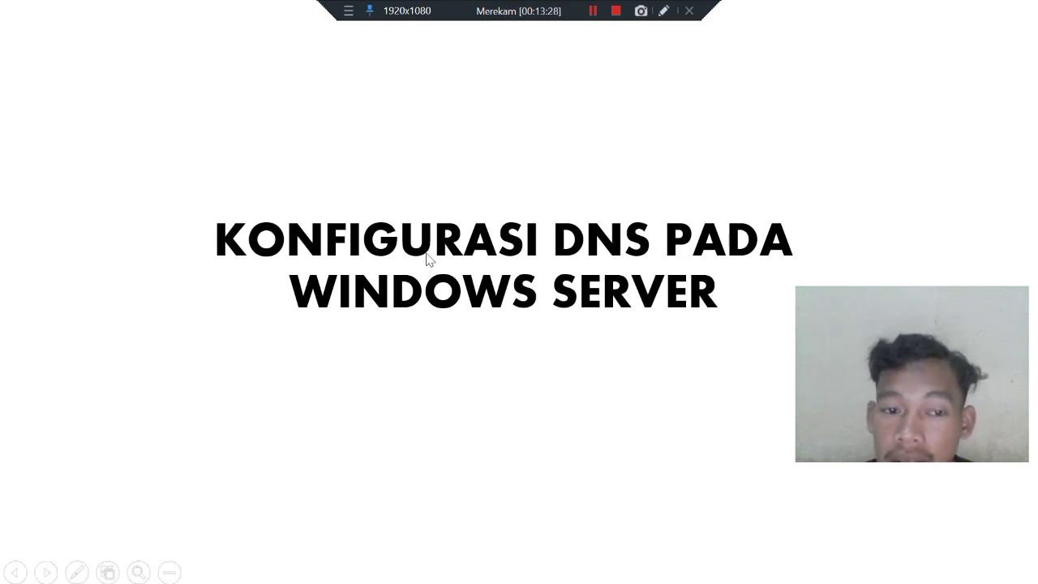
{"action": "left_click", "coordinate": [616, 11]}
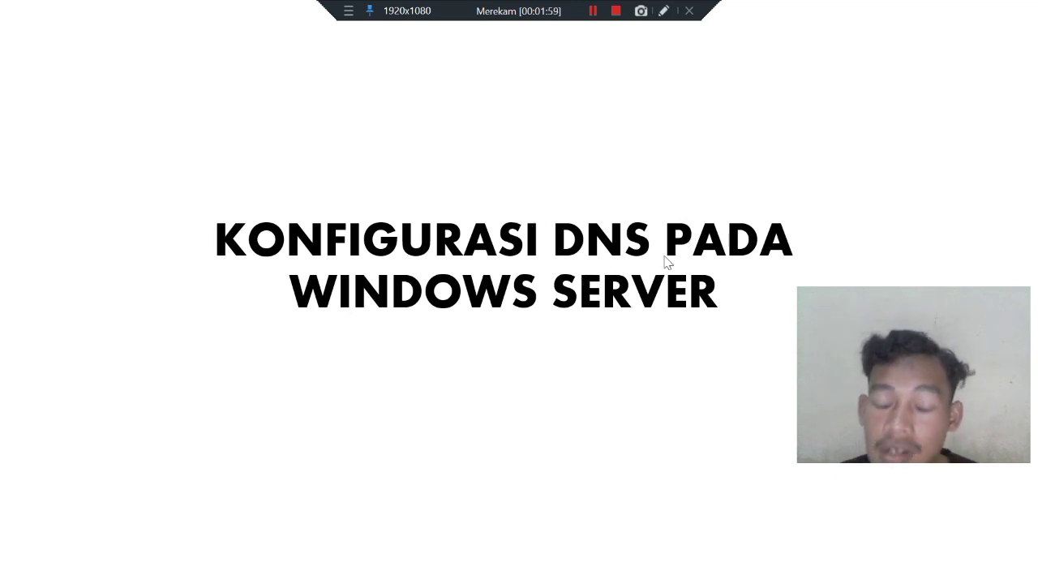
Switch to the server, launch Manage > Add Roles and Features, and advance to Server Roles.
{"action": "left_click", "coordinate": [677, 200]}
{"action": "key", "text": "alt+Tab"}
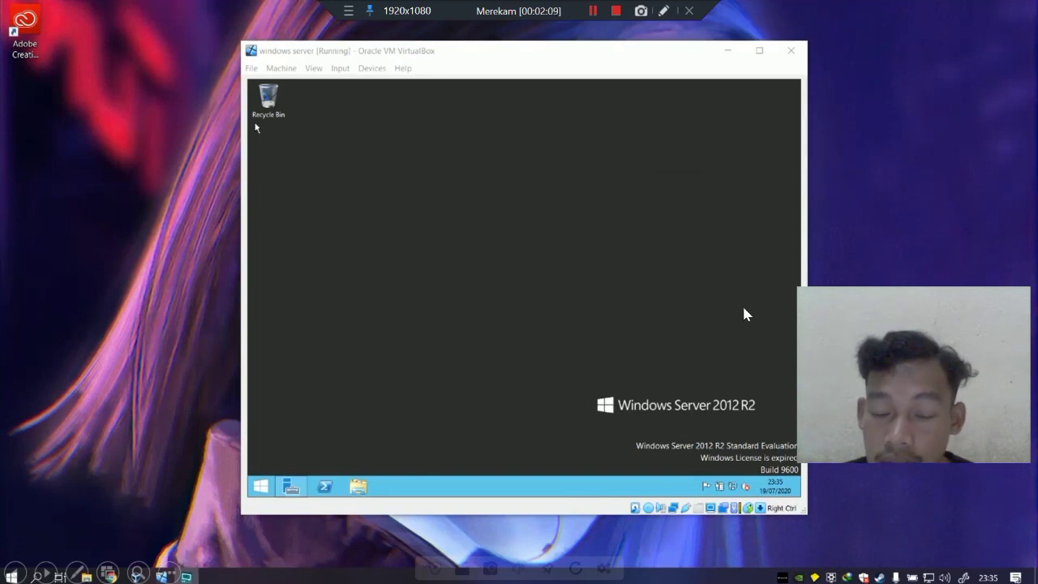
{"action": "mouse_move", "coordinate": [291, 486]}
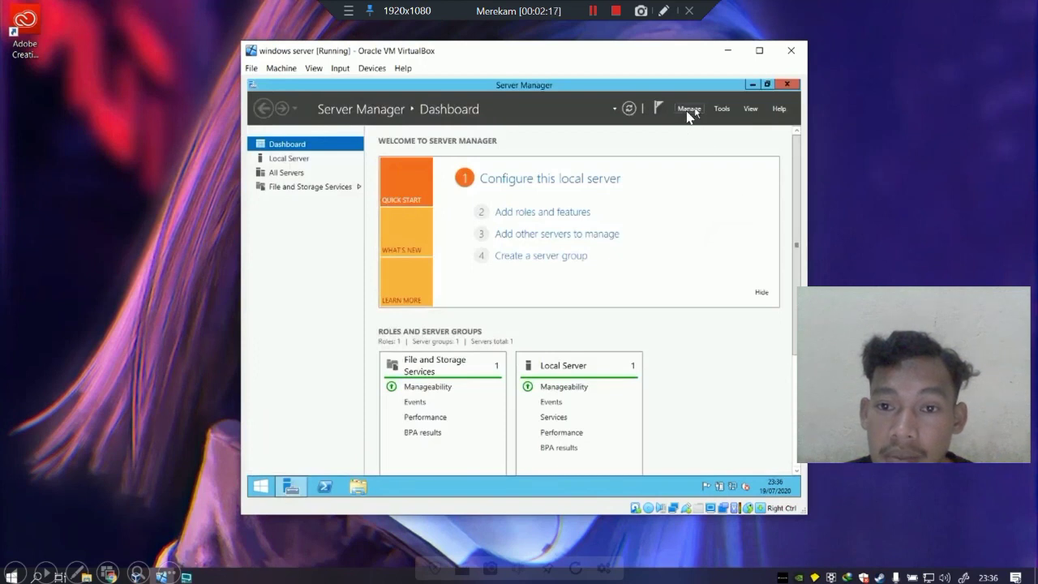
{"action": "left_click", "coordinate": [693, 112]}
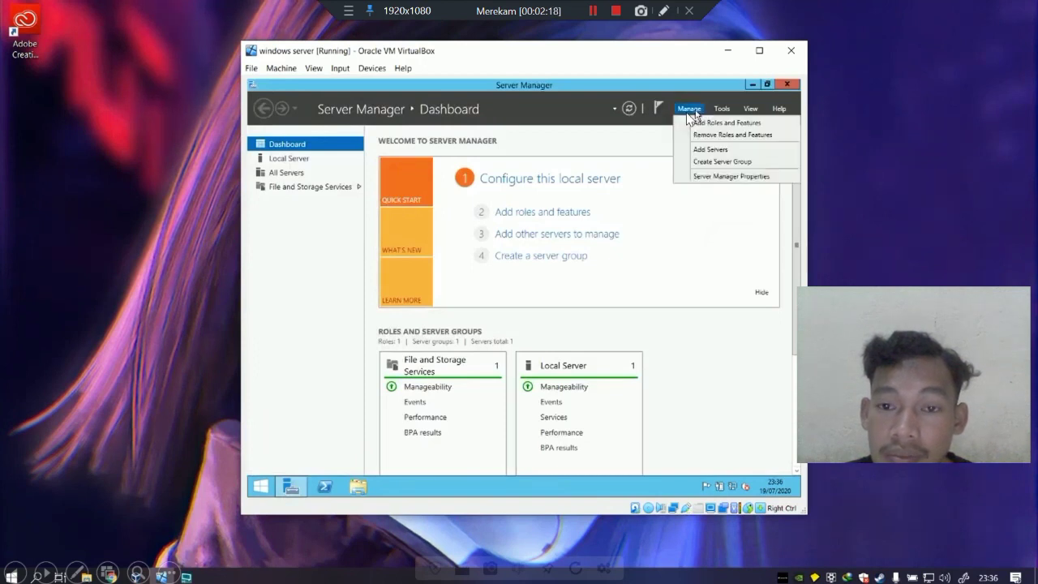
{"action": "left_click", "coordinate": [757, 150]}
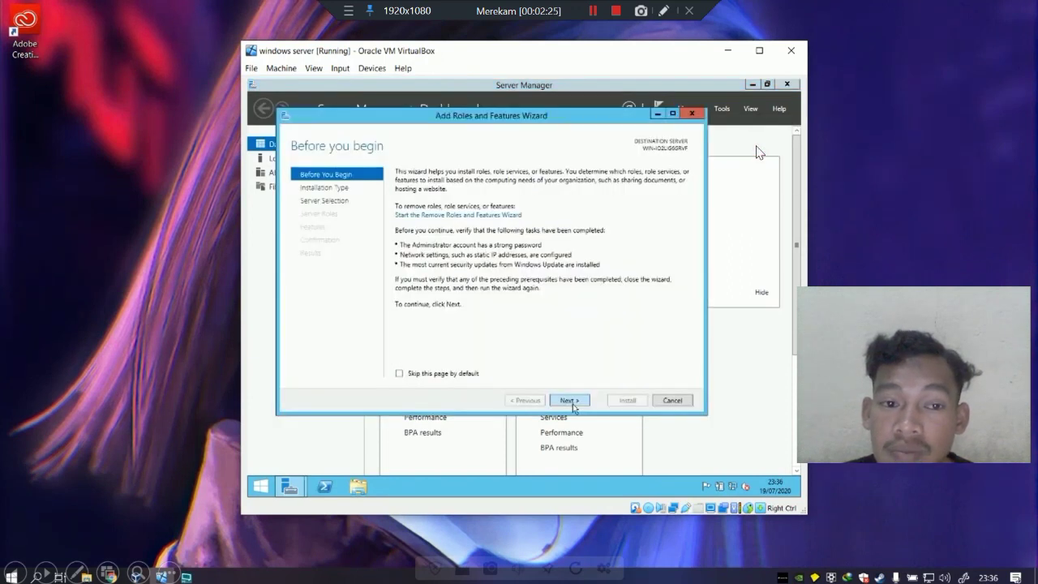
{"action": "left_click", "coordinate": [724, 273]}
{"action": "left_click", "coordinate": [571, 400]}
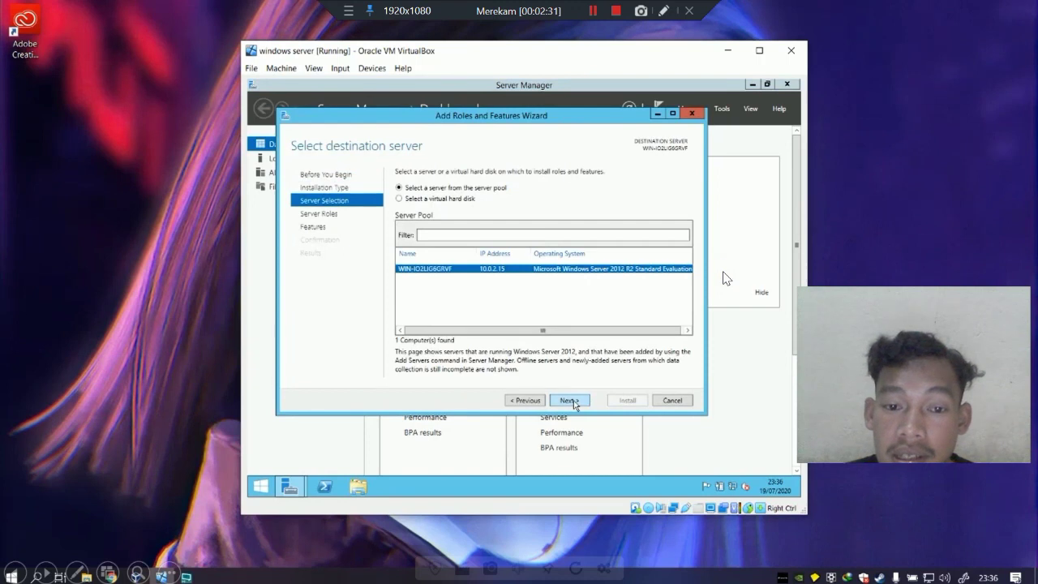
{"action": "left_click", "coordinate": [571, 400]}
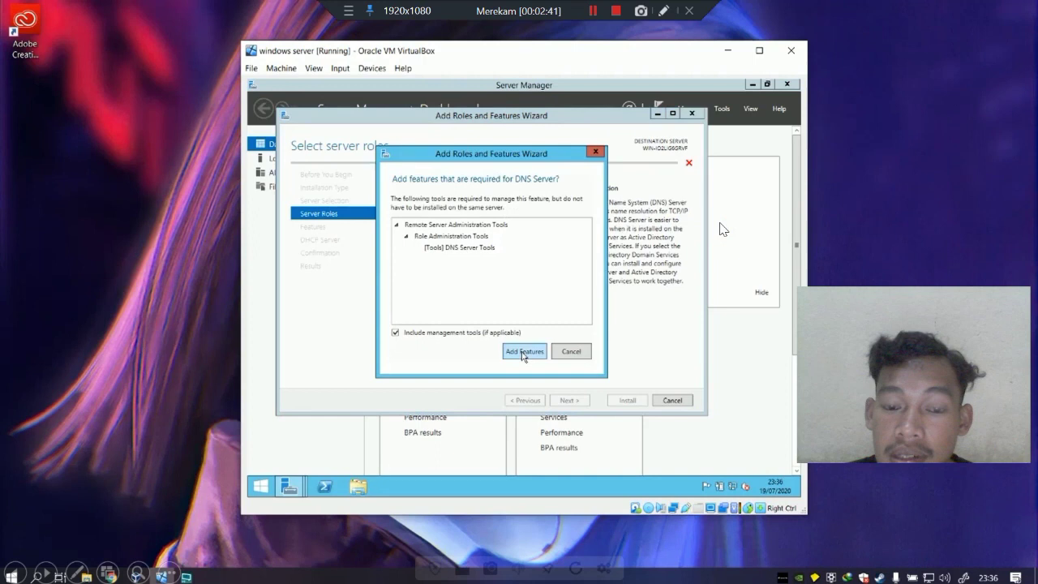
Accept the role additions despite the static IP warning and include .NET Framework 3.5 features.
{"action": "left_click", "coordinate": [729, 264]}
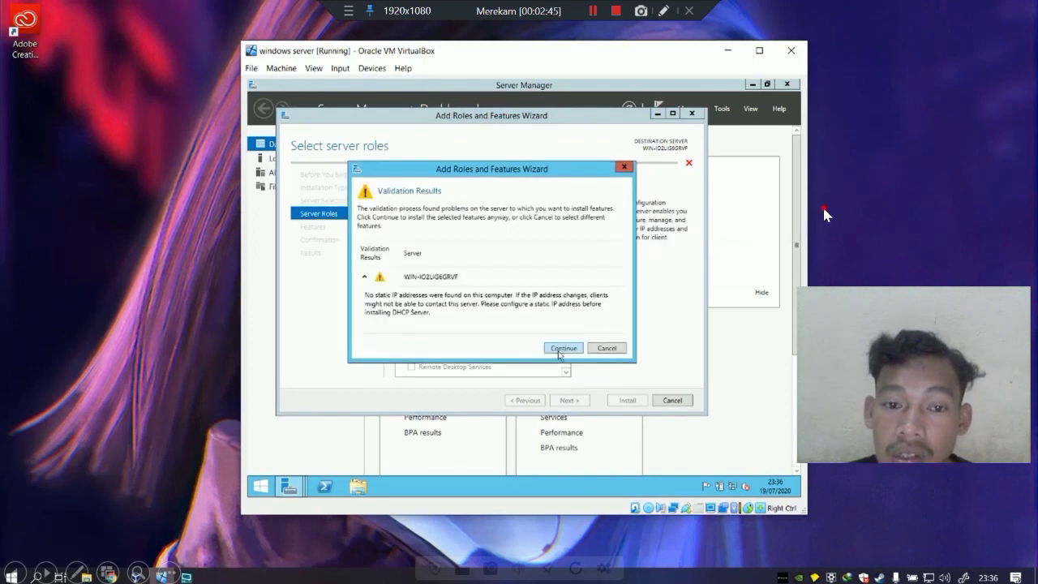
{"action": "left_click", "coordinate": [563, 349]}
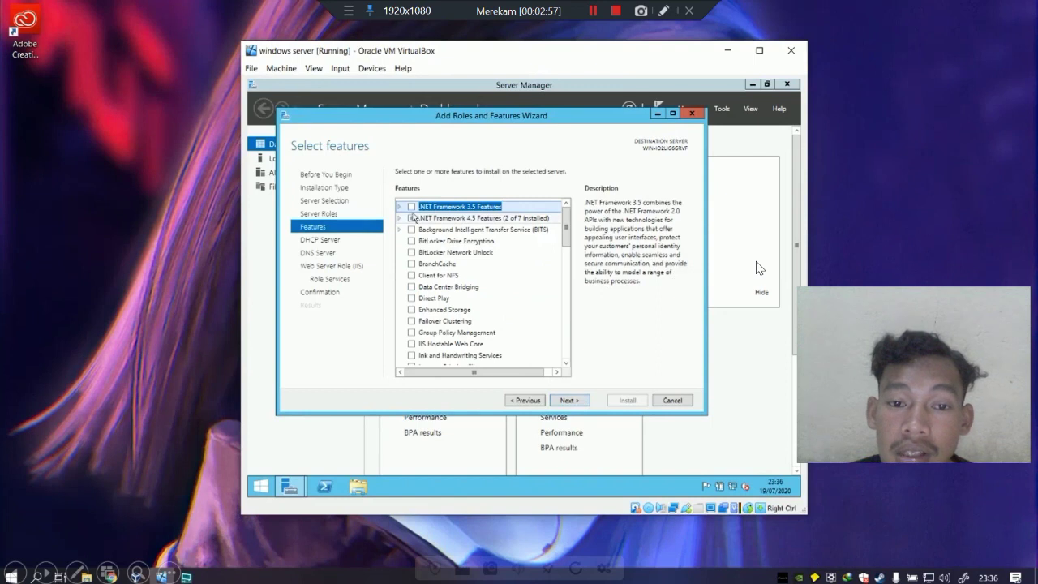
{"action": "left_click", "coordinate": [411, 206]}
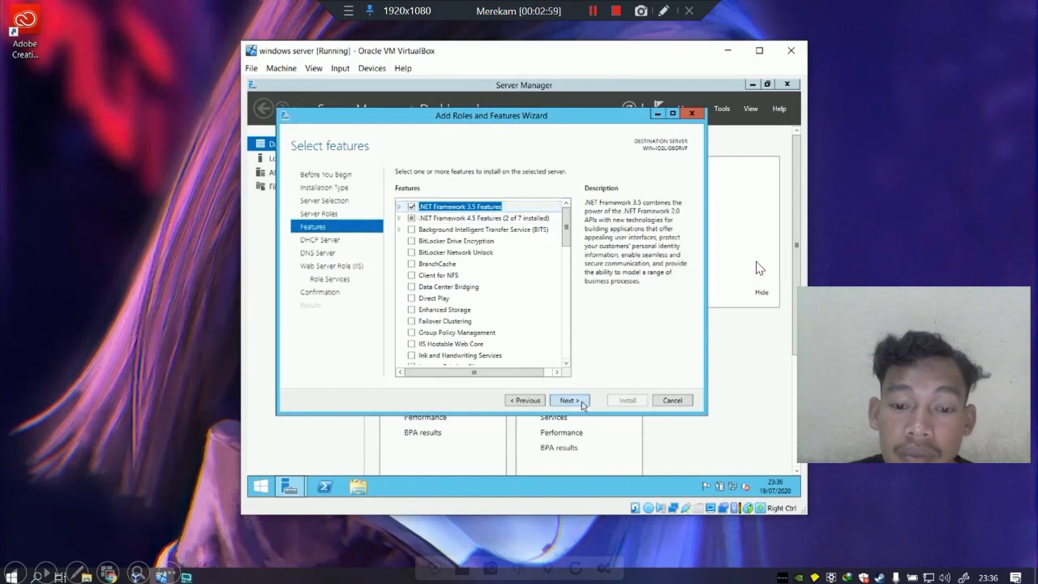
{"action": "left_click", "coordinate": [583, 403]}
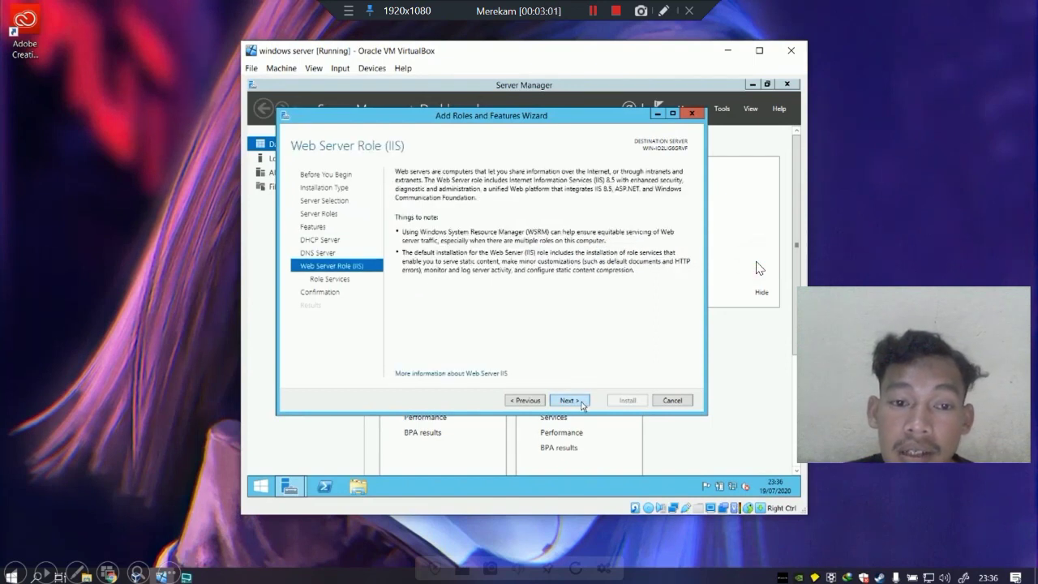
{"action": "left_click", "coordinate": [582, 404]}
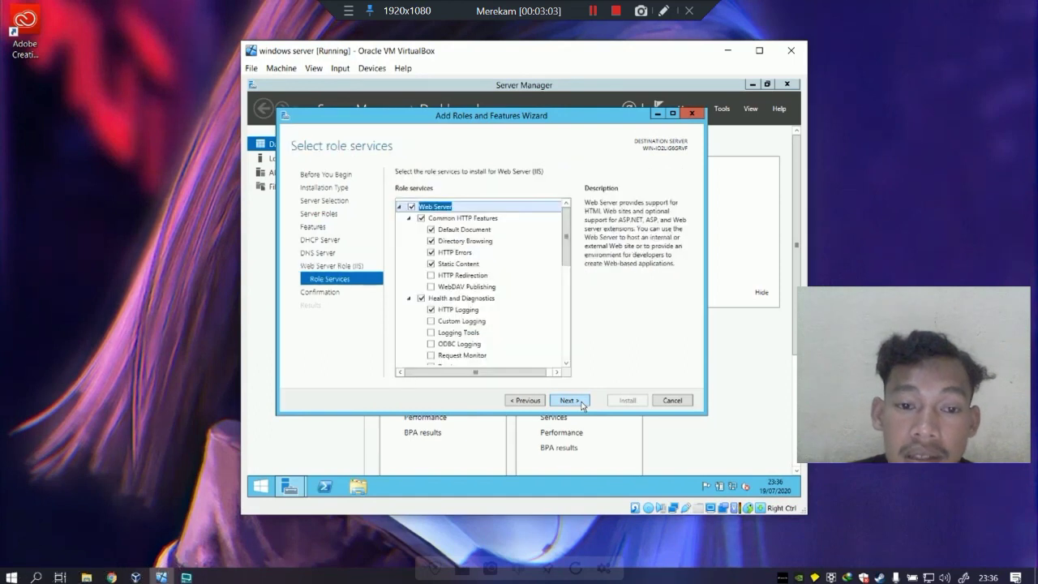
Add Custom Logging, Logging Tools, ODBC Logging, Request Monitor and Tracing to IIS, then install.
{"action": "scroll", "coordinate": [434, 300], "scroll_direction": "down", "scroll_amount": 1}
{"action": "left_click", "coordinate": [431, 295]}
{"action": "left_click", "coordinate": [430, 305]}
{"action": "left_click", "coordinate": [430, 317]}
{"action": "left_click", "coordinate": [431, 328]}
{"action": "left_click", "coordinate": [431, 340]}
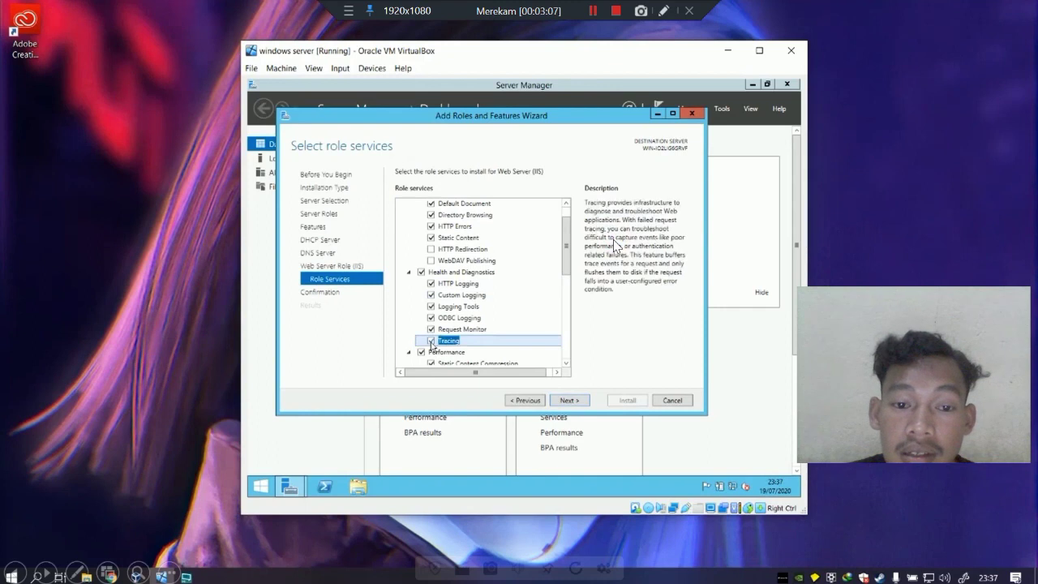
{"action": "left_click", "coordinate": [573, 402]}
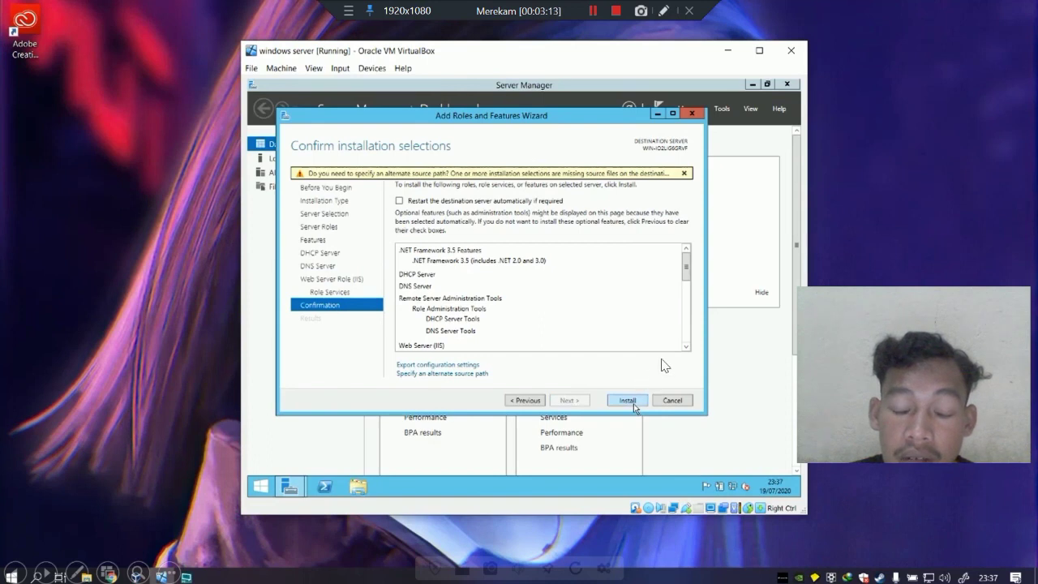
{"action": "left_click", "coordinate": [636, 406]}
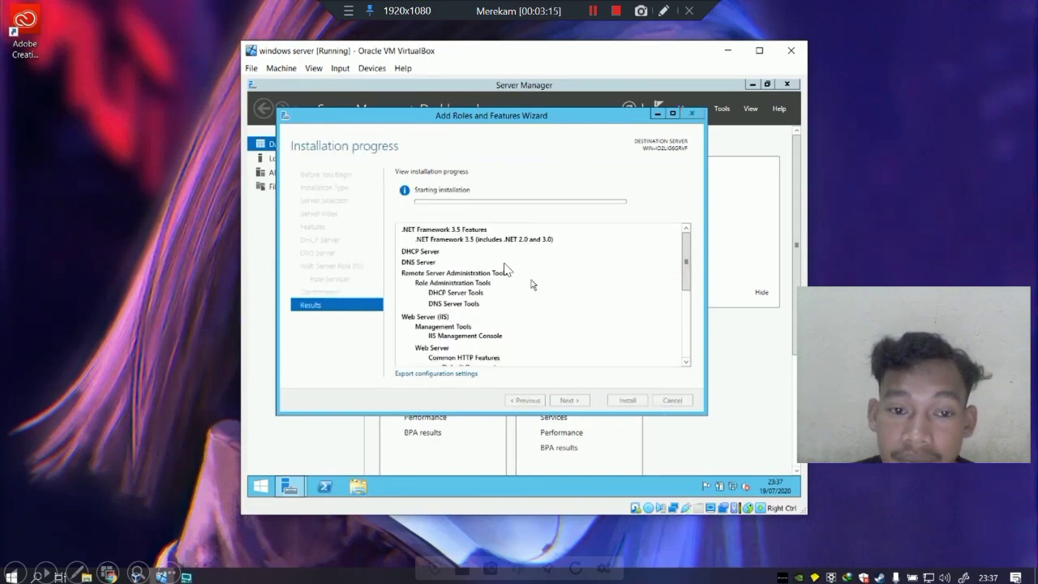
Close the finished installation wizard and view the server's home page in IIS Manager, dismissing the Web Platform prompt.
{"action": "left_click", "coordinate": [740, 306]}
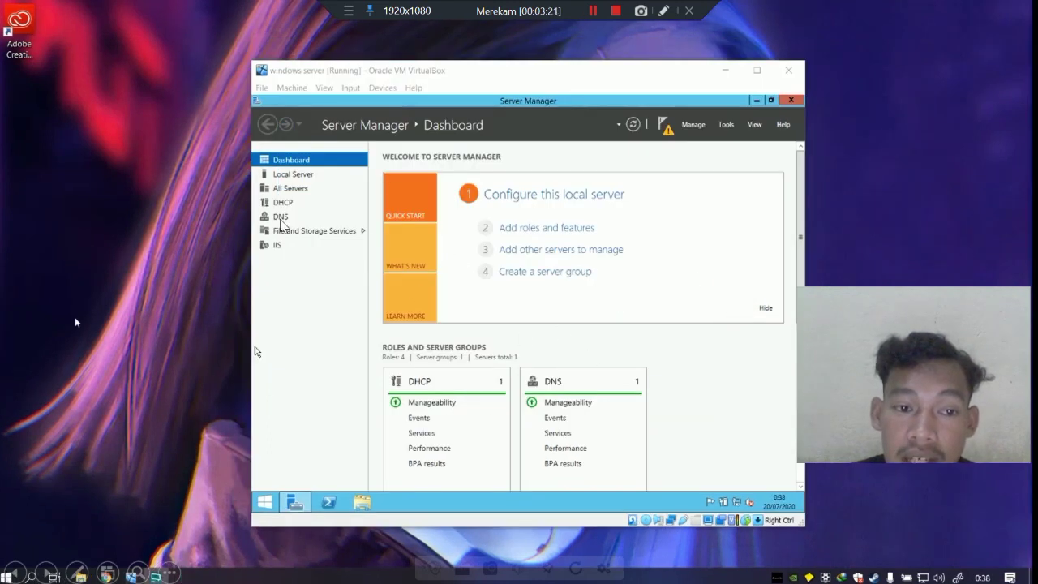
{"action": "left_click", "coordinate": [615, 263]}
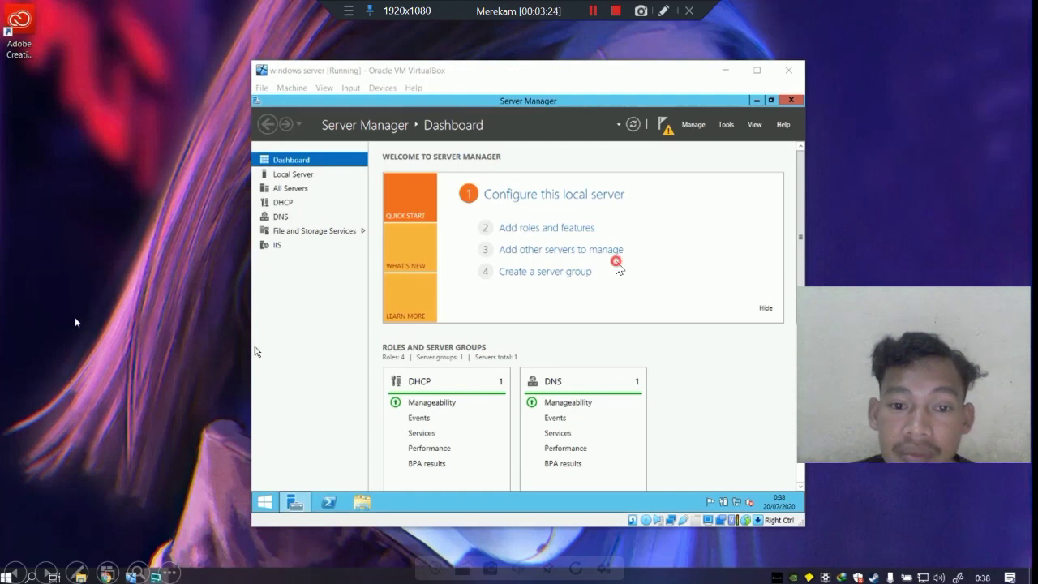
{"action": "left_click", "coordinate": [727, 125]}
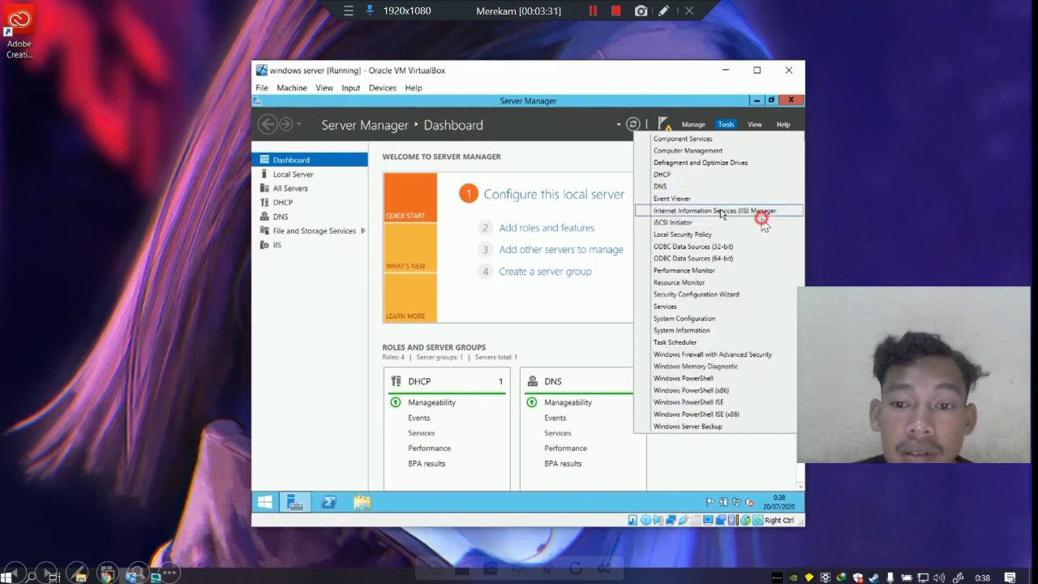
{"action": "left_click", "coordinate": [759, 212]}
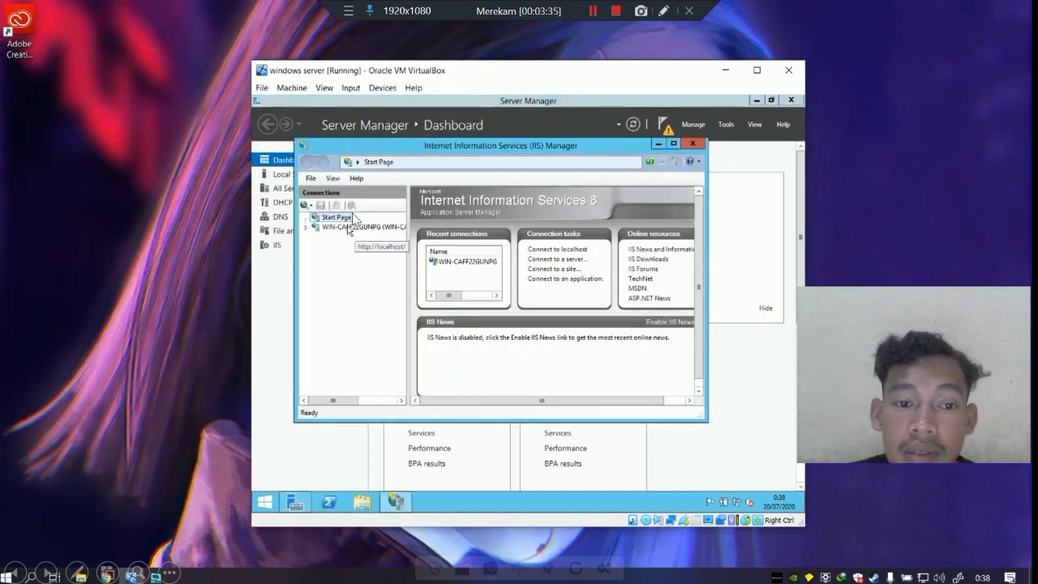
{"action": "left_click", "coordinate": [552, 219]}
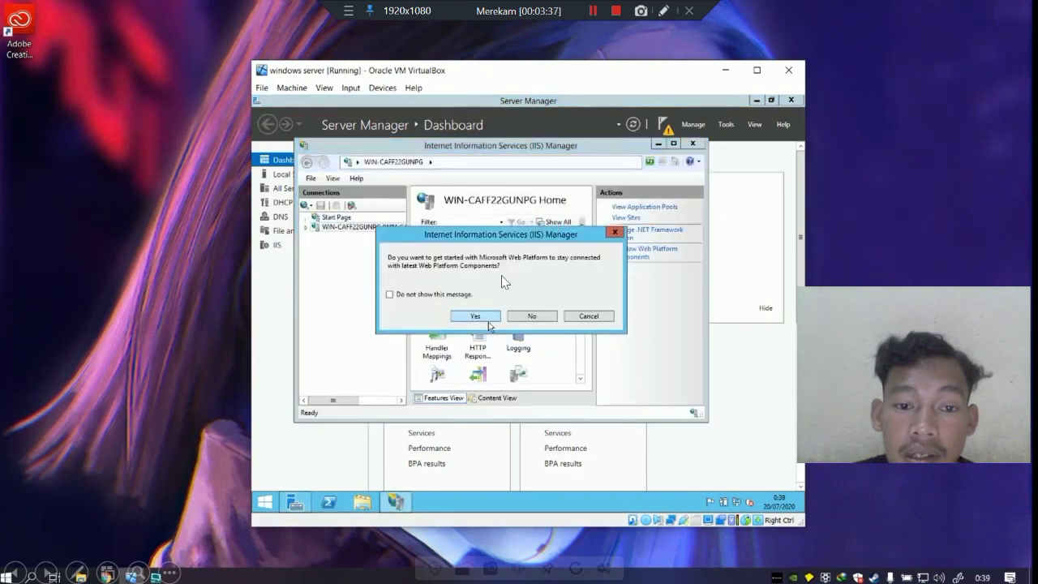
{"action": "left_click", "coordinate": [676, 216]}
{"action": "left_click", "coordinate": [746, 203]}
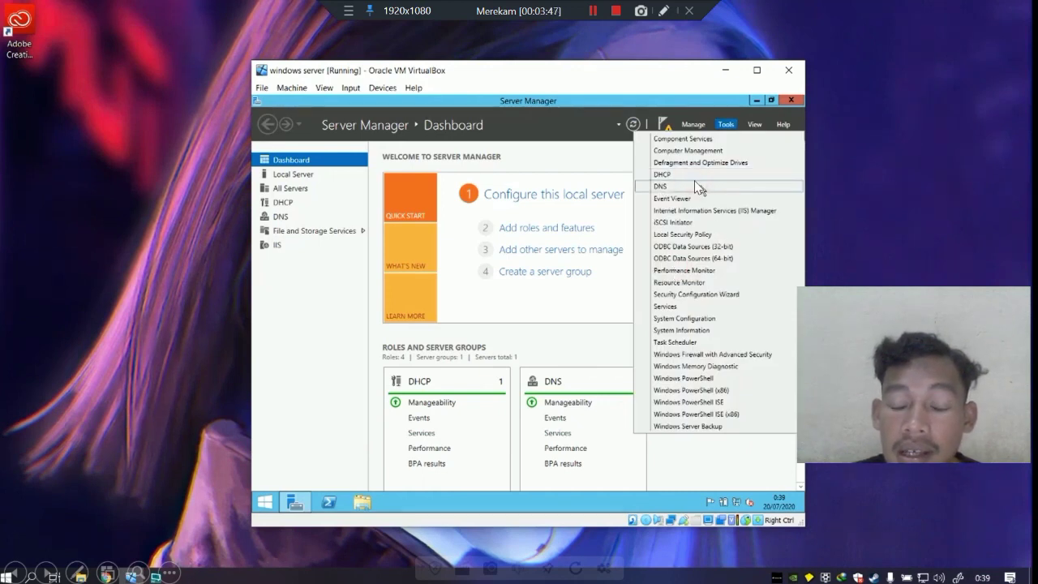
In DNS Manager, start a New Zone Wizard under Forward Lookup Zones and move past its welcome page.
{"action": "left_click", "coordinate": [749, 185]}
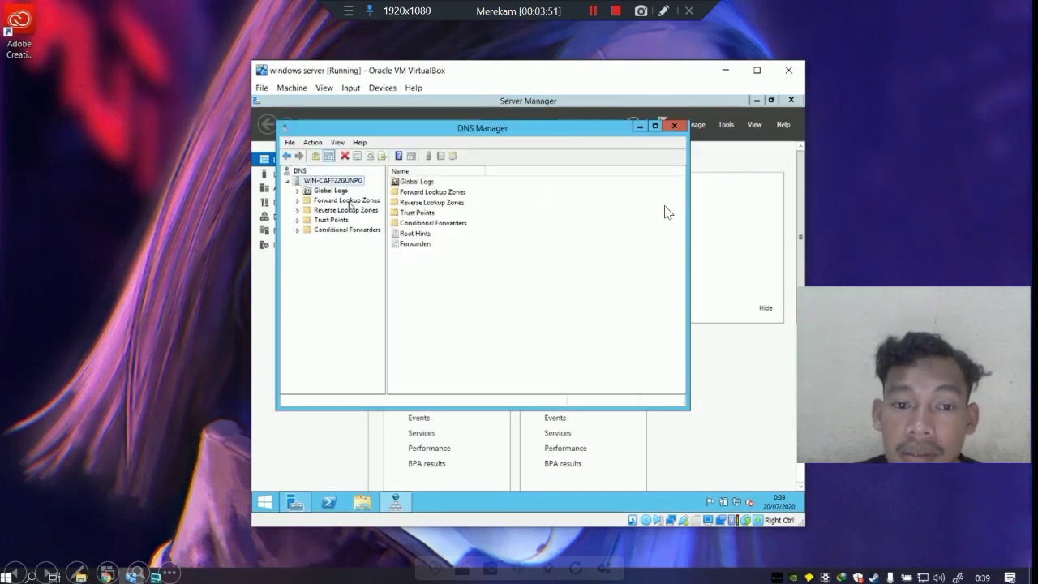
{"action": "right_click", "coordinate": [349, 202]}
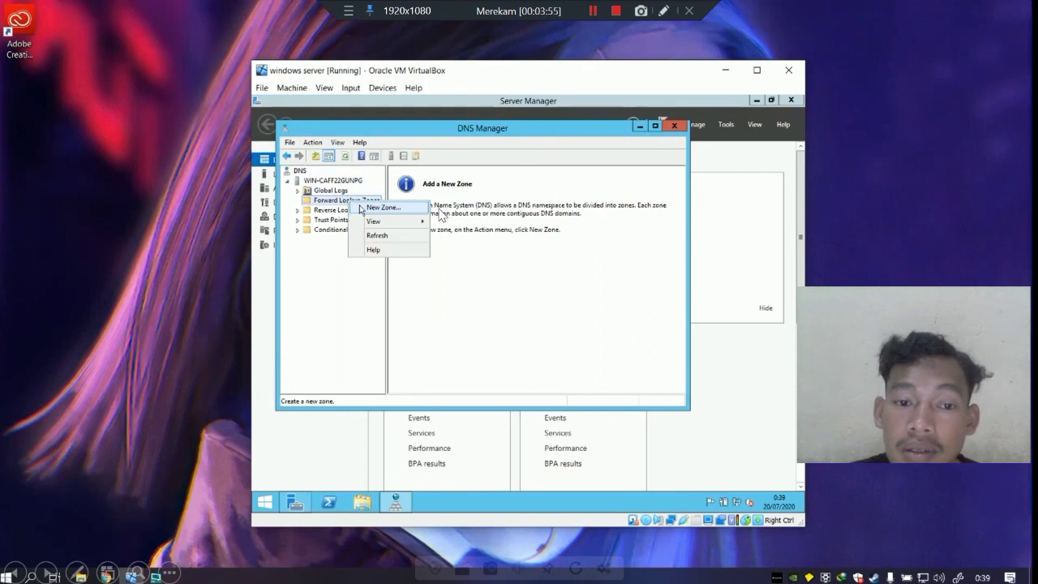
{"action": "left_click", "coordinate": [362, 209]}
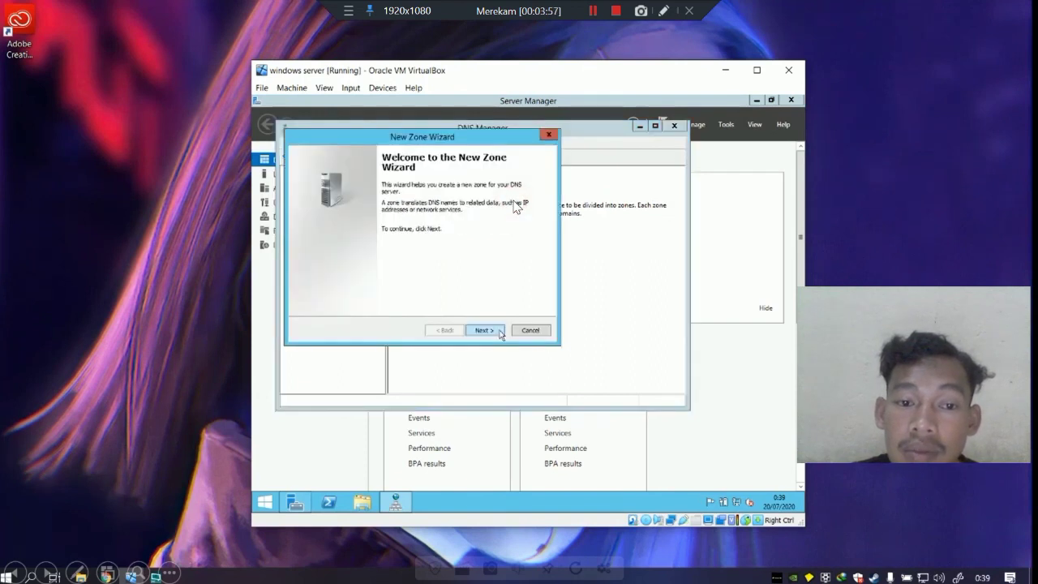
{"action": "left_click", "coordinate": [500, 332]}
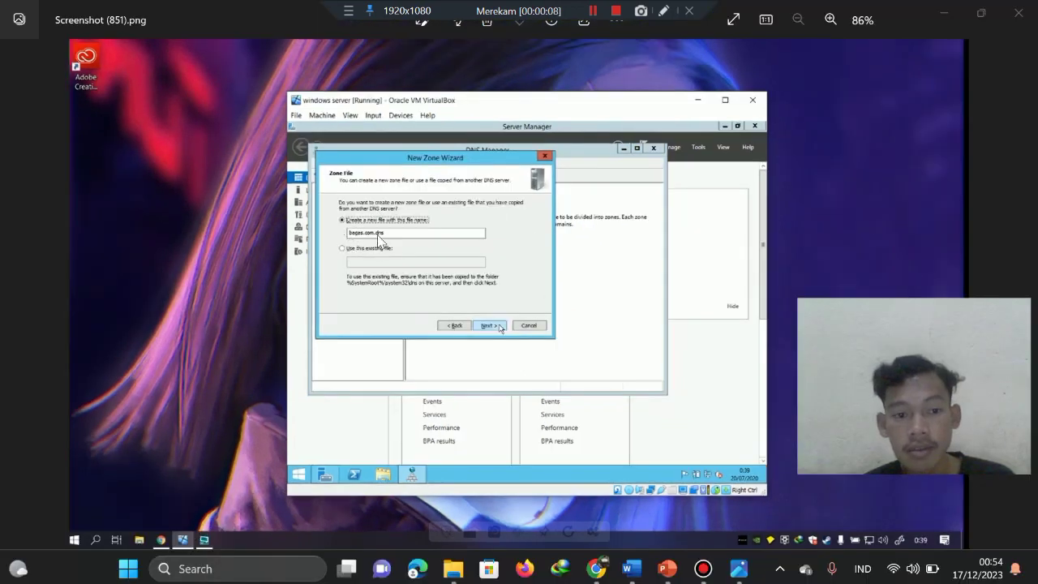
{"action": "scroll", "coordinate": [365, 233], "scroll_direction": "up", "scroll_amount": 5}
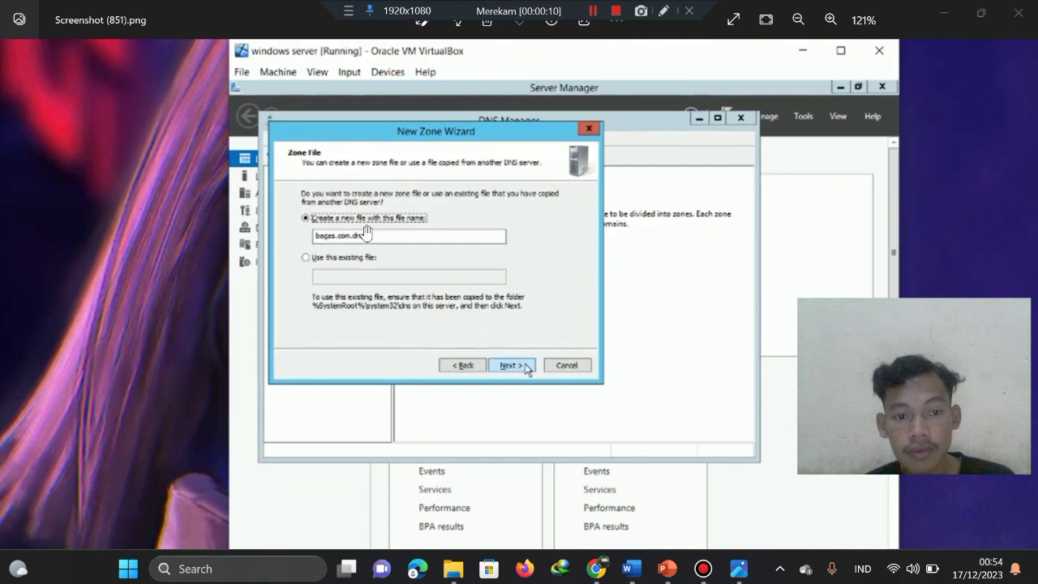
{"action": "scroll", "coordinate": [366, 234], "scroll_direction": "down", "scroll_amount": 4}
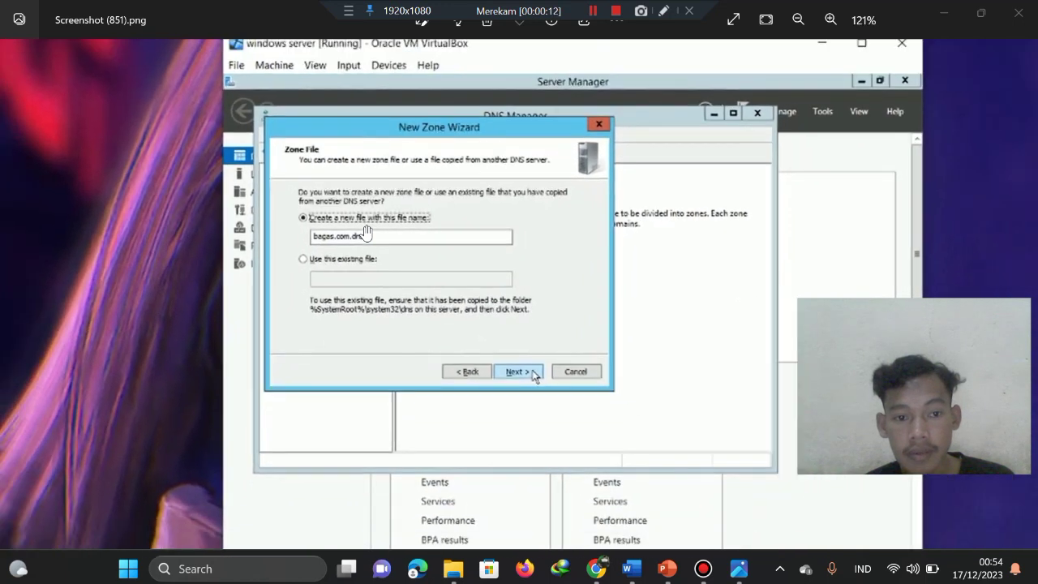
{"action": "scroll", "coordinate": [324, 245], "scroll_direction": "down", "scroll_amount": 4}
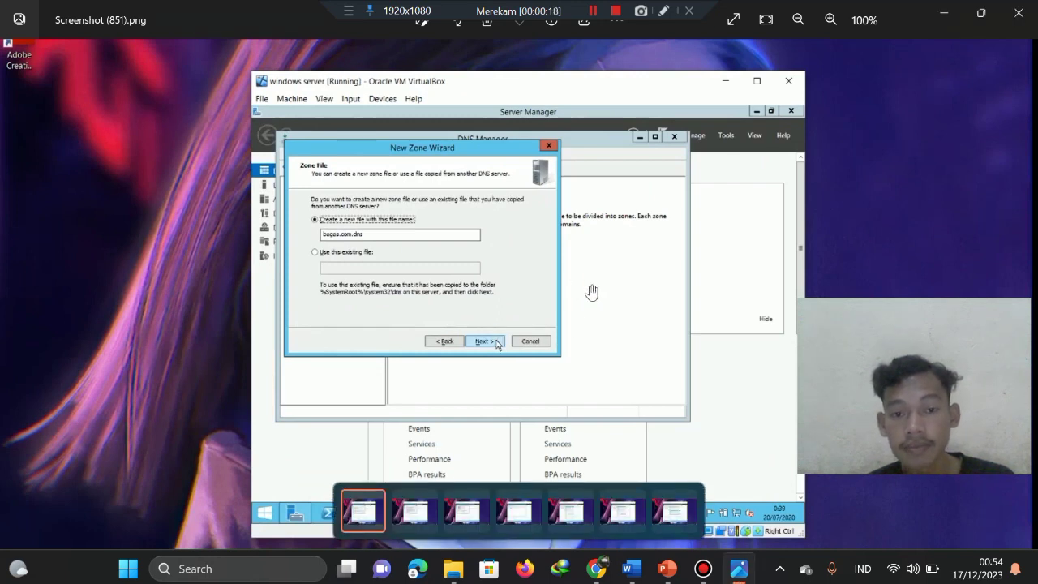
{"action": "scroll", "coordinate": [590, 292], "scroll_direction": "down", "scroll_amount": 1}
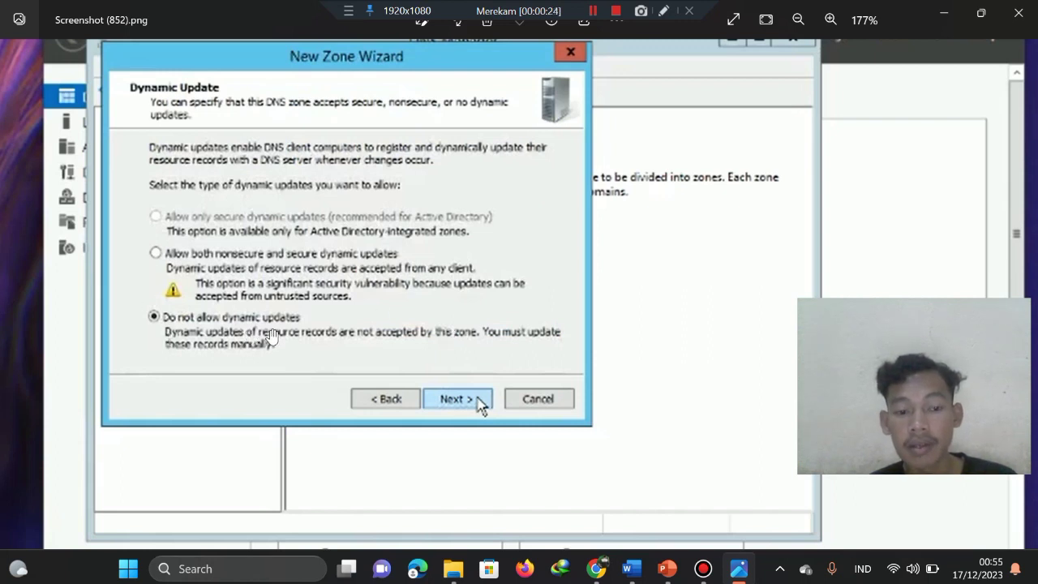
{"action": "scroll", "coordinate": [314, 330], "scroll_direction": "right", "scroll_amount": 2}
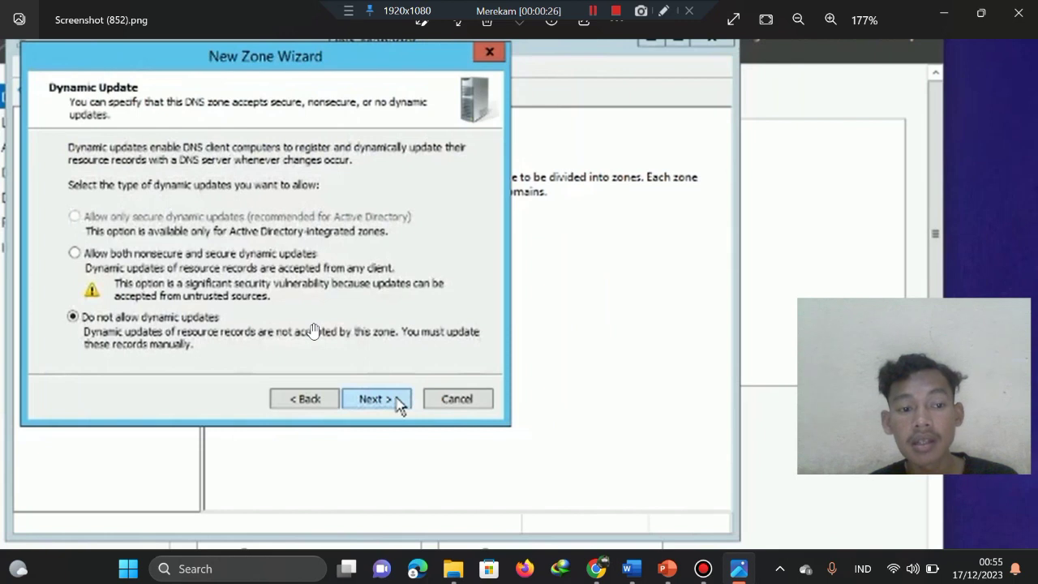
{"action": "scroll", "coordinate": [314, 330], "scroll_direction": "right", "scroll_amount": 4}
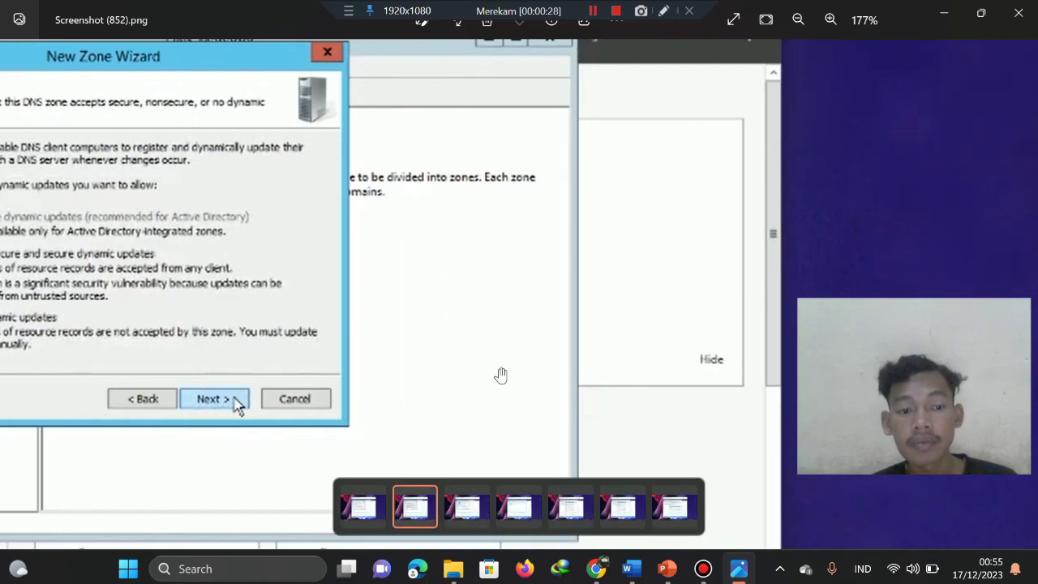
{"action": "scroll", "coordinate": [430, 361], "scroll_direction": "down", "scroll_amount": 4}
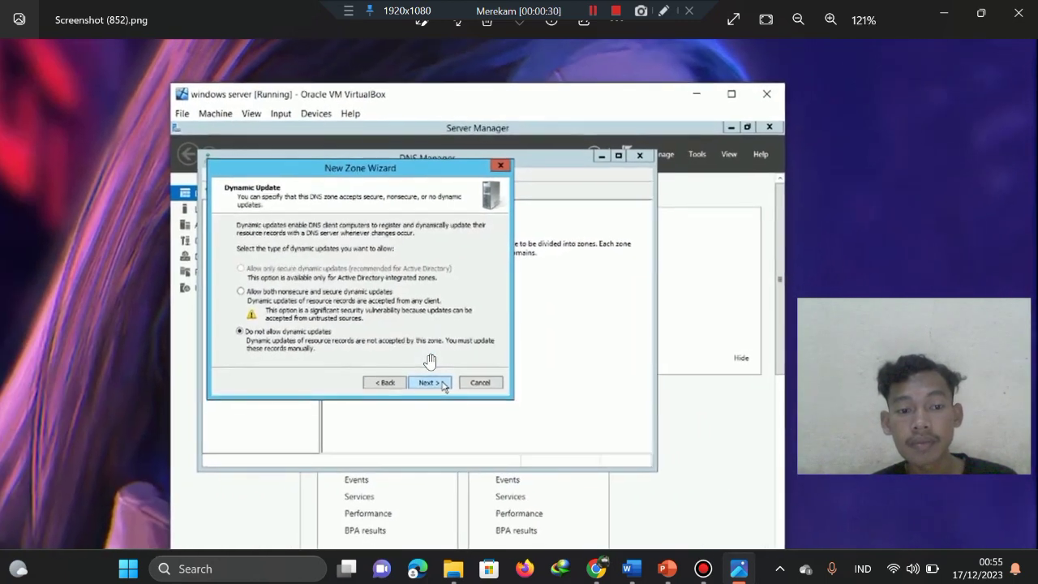
{"action": "scroll", "coordinate": [416, 285], "scroll_direction": "right", "scroll_amount": 1}
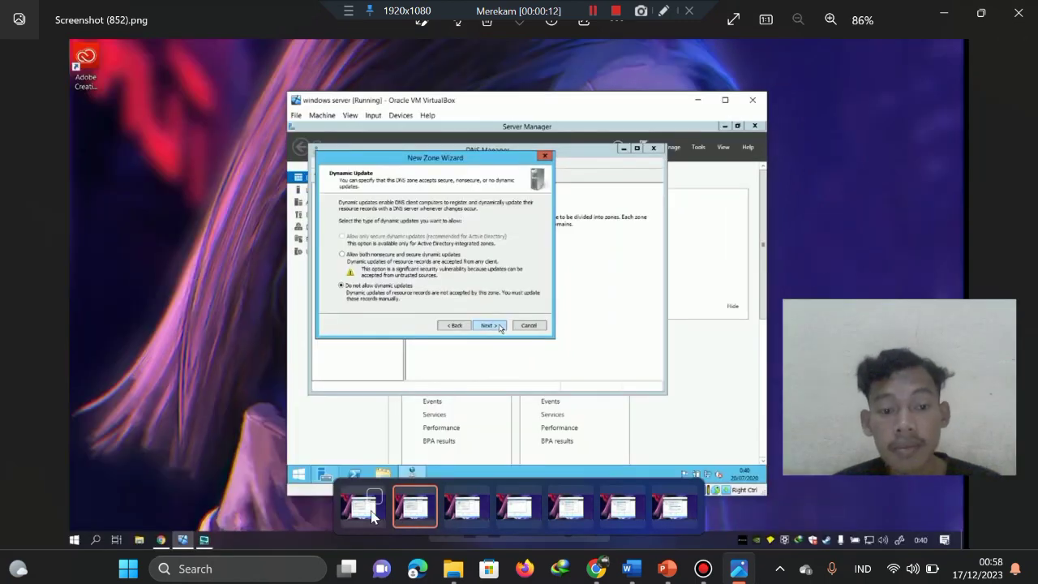
{"action": "left_click", "coordinate": [369, 511]}
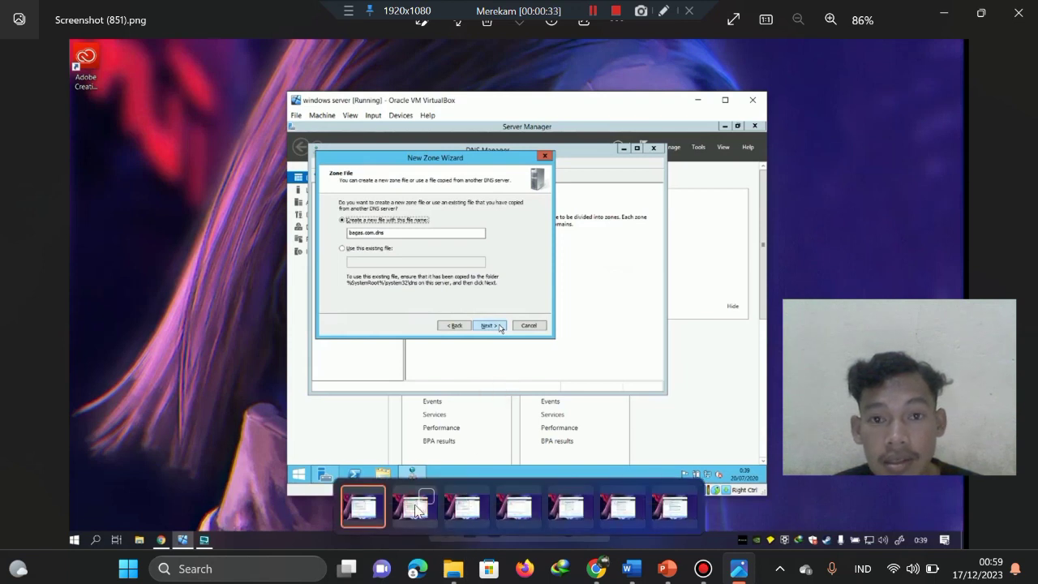
View Screenshots (852)–(854): dynamic update, wizard completion, and DNS Manager listing bagas.com.
{"action": "left_click", "coordinate": [415, 508]}
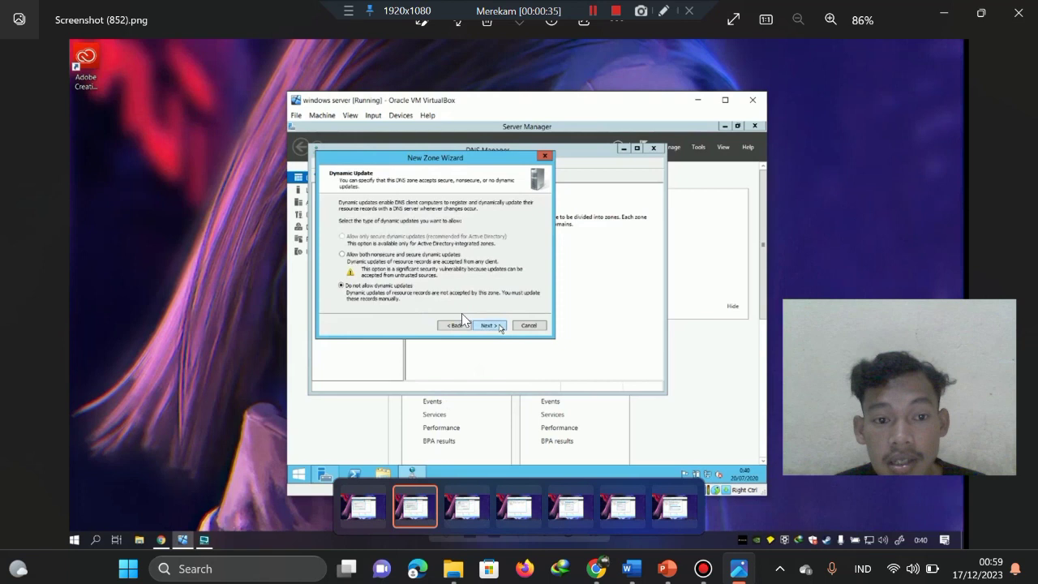
{"action": "left_click", "coordinate": [460, 524]}
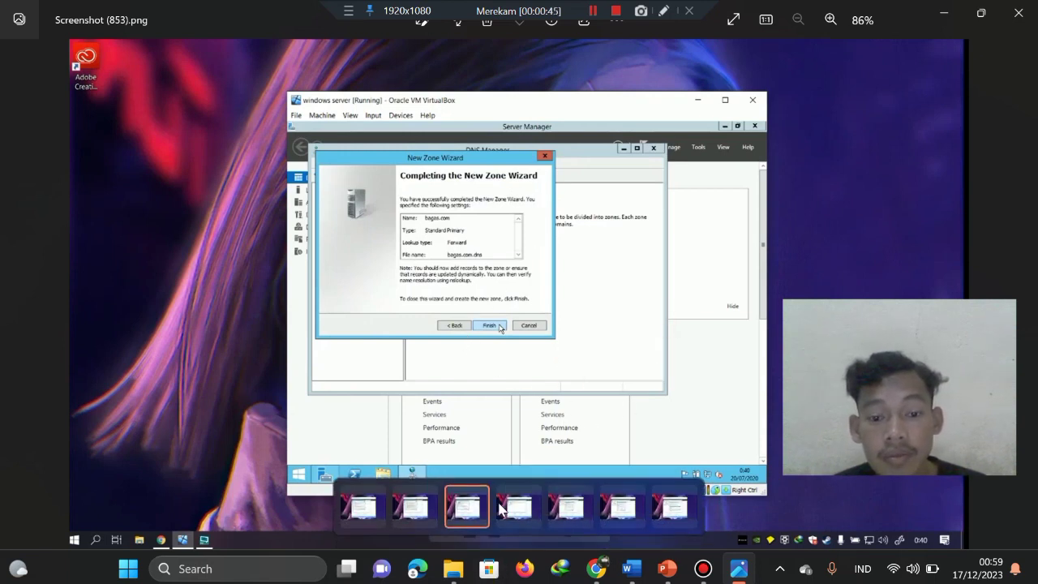
{"action": "left_click", "coordinate": [500, 510]}
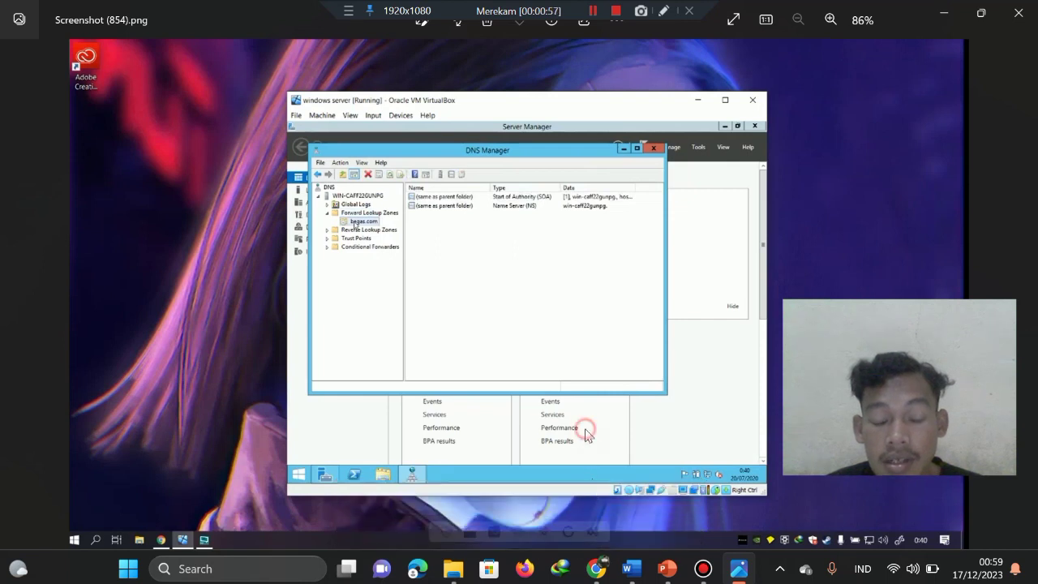
View Screenshots (855)–(857): the New Host dialog, the filled-in www host record, and its success confirmation.
{"action": "left_click", "coordinate": [570, 508]}
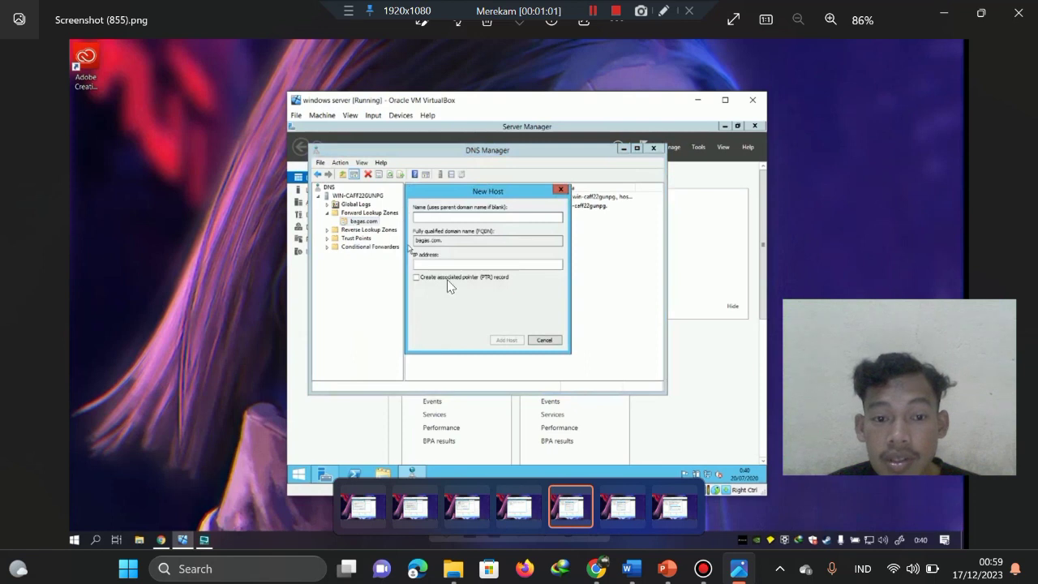
{"action": "left_click", "coordinate": [622, 509]}
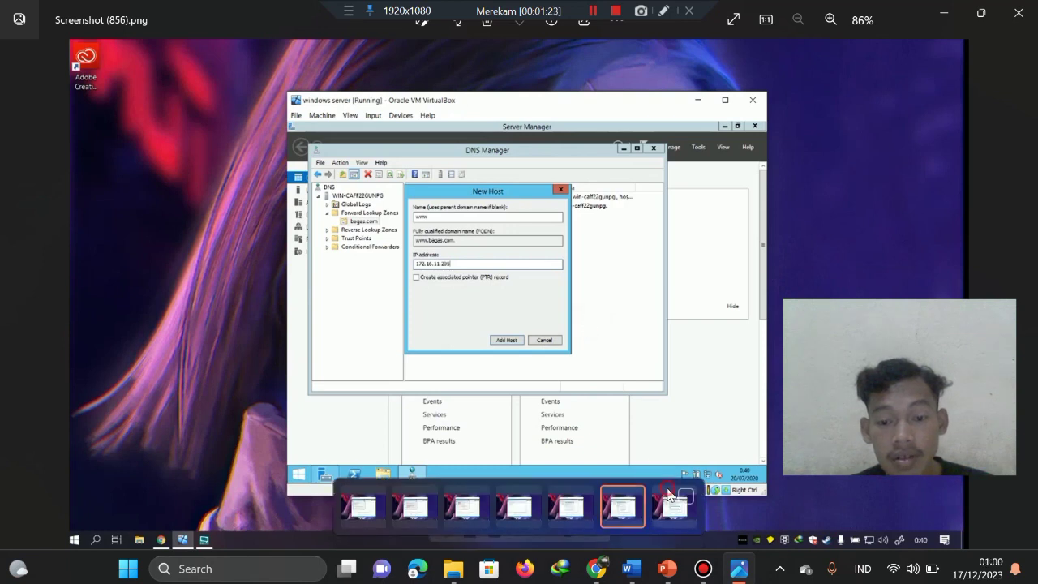
{"action": "left_click", "coordinate": [674, 509]}
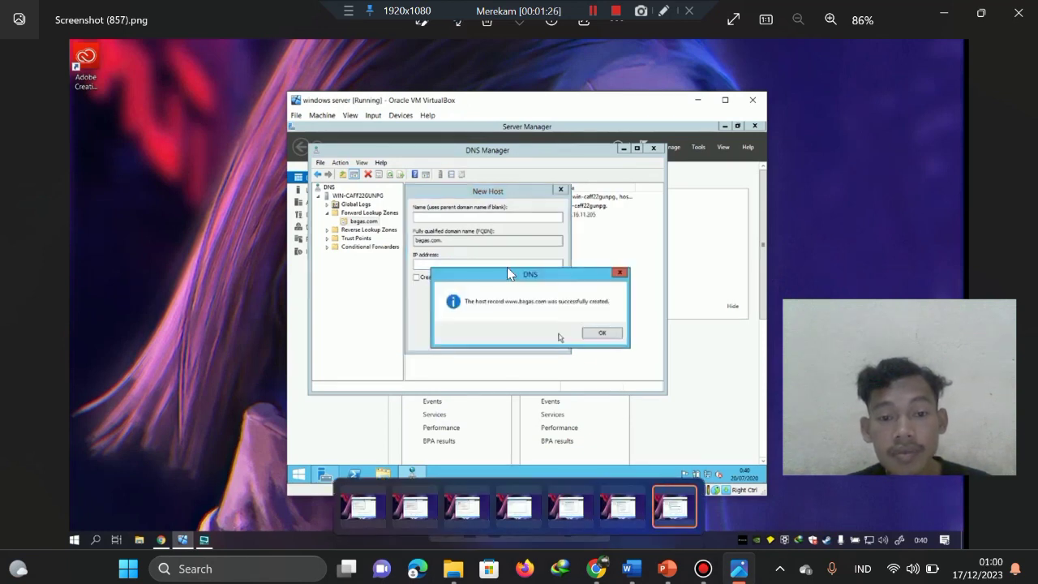